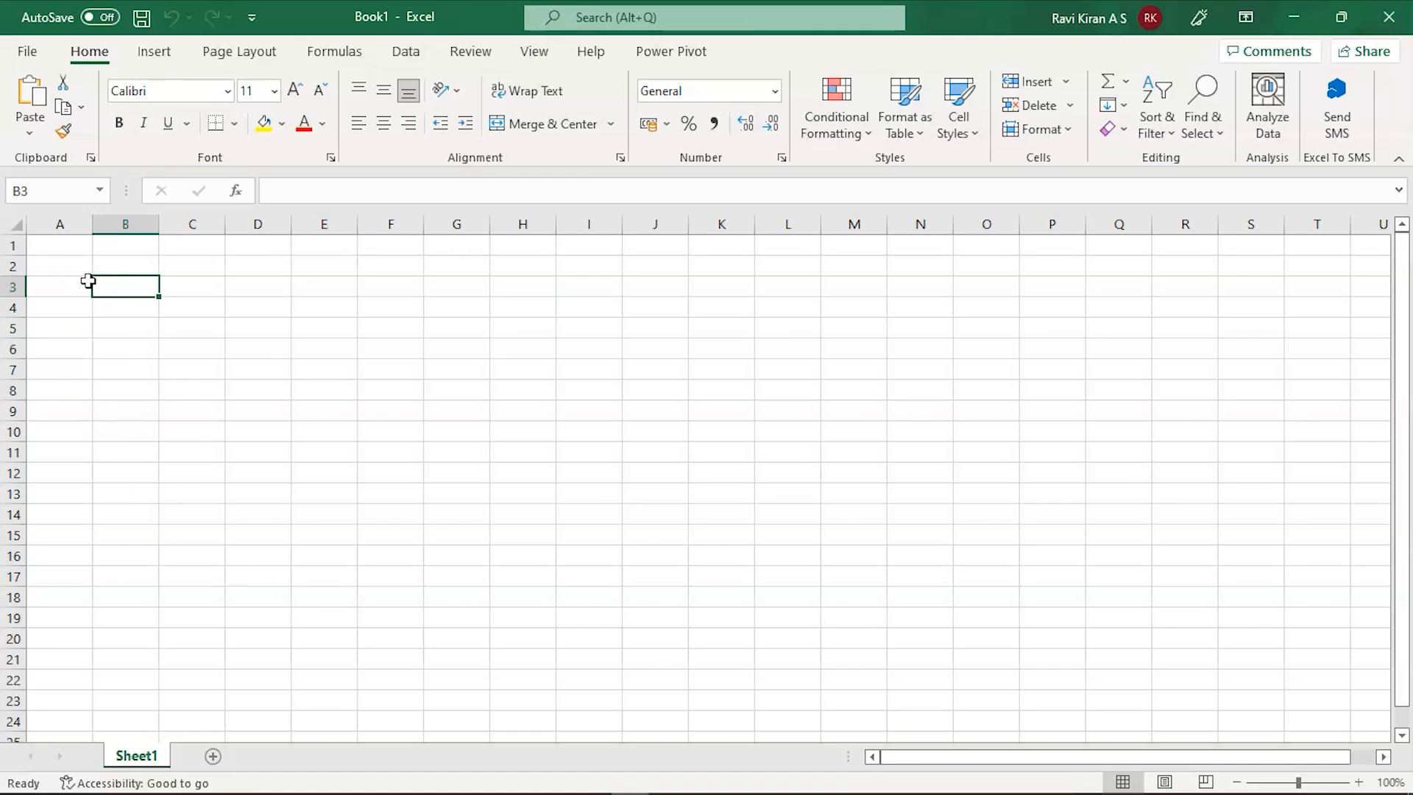
Step: Enter 'Simplilearn' in cell A1
{"action": "double_click", "coordinate": [76, 249]}
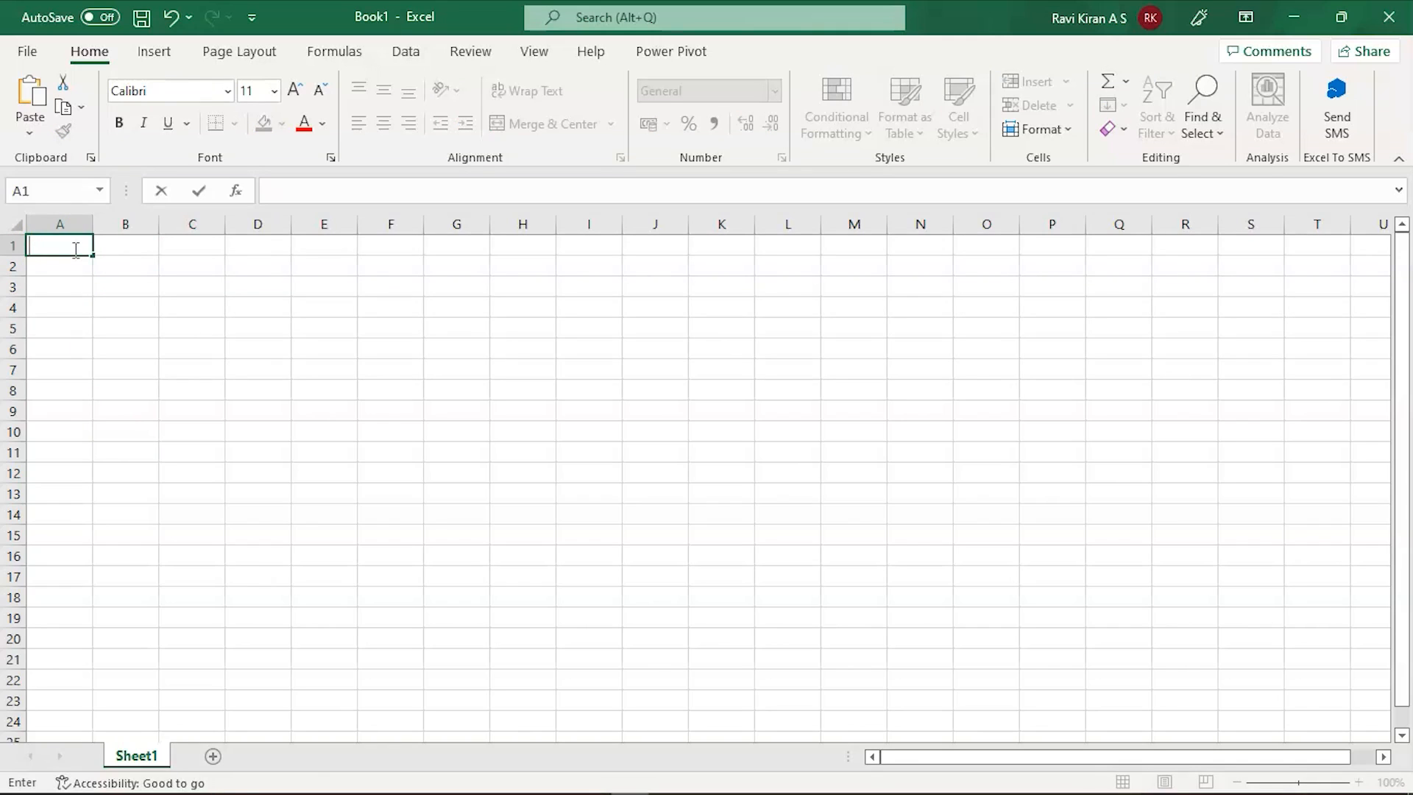
{"action": "type", "text": "Simplilearn"}
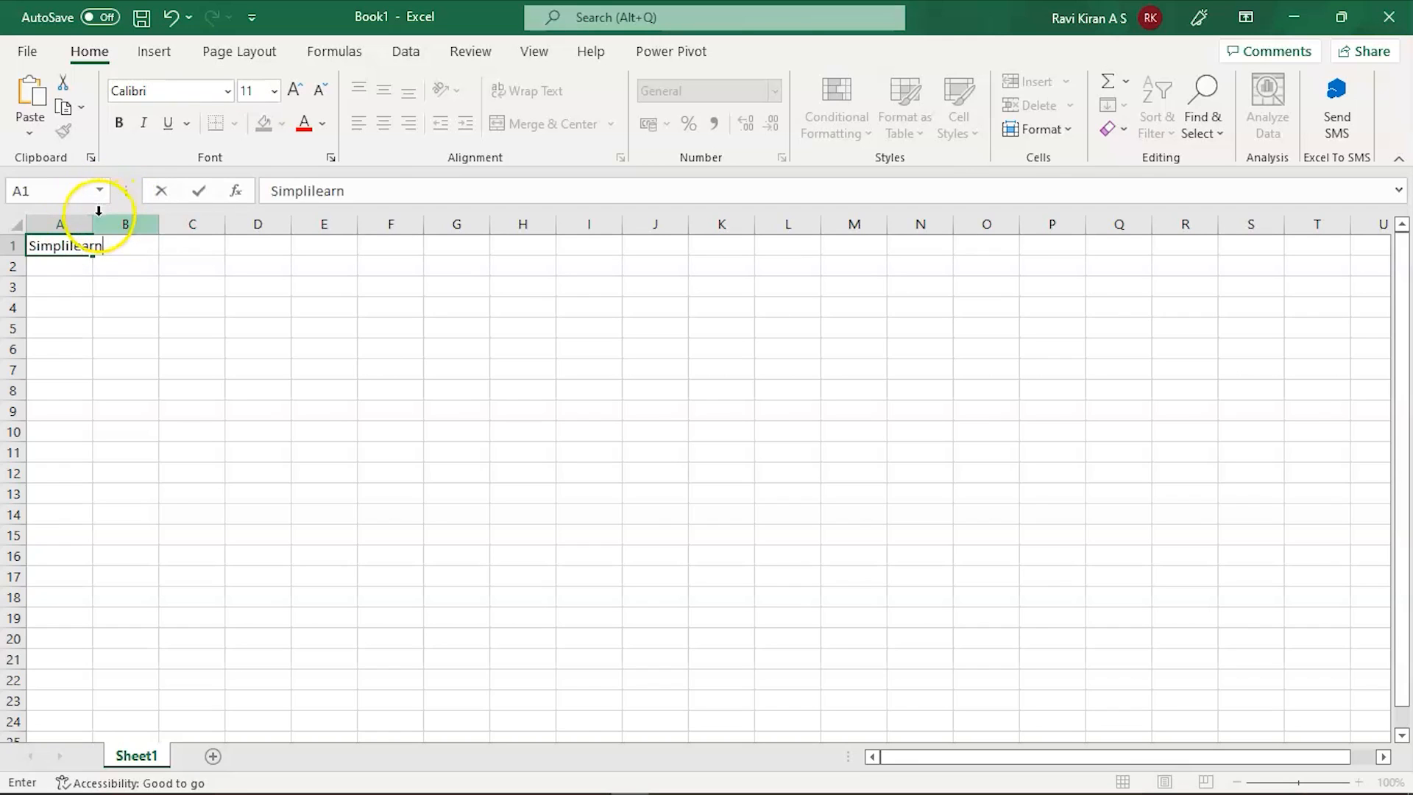
{"action": "left_click", "coordinate": [90, 223]}
Step: Auto-fit column A to the Simplilearn text and reselect A1
{"action": "double_click", "coordinate": [93, 223]}
{"action": "left_click", "coordinate": [230, 387]}
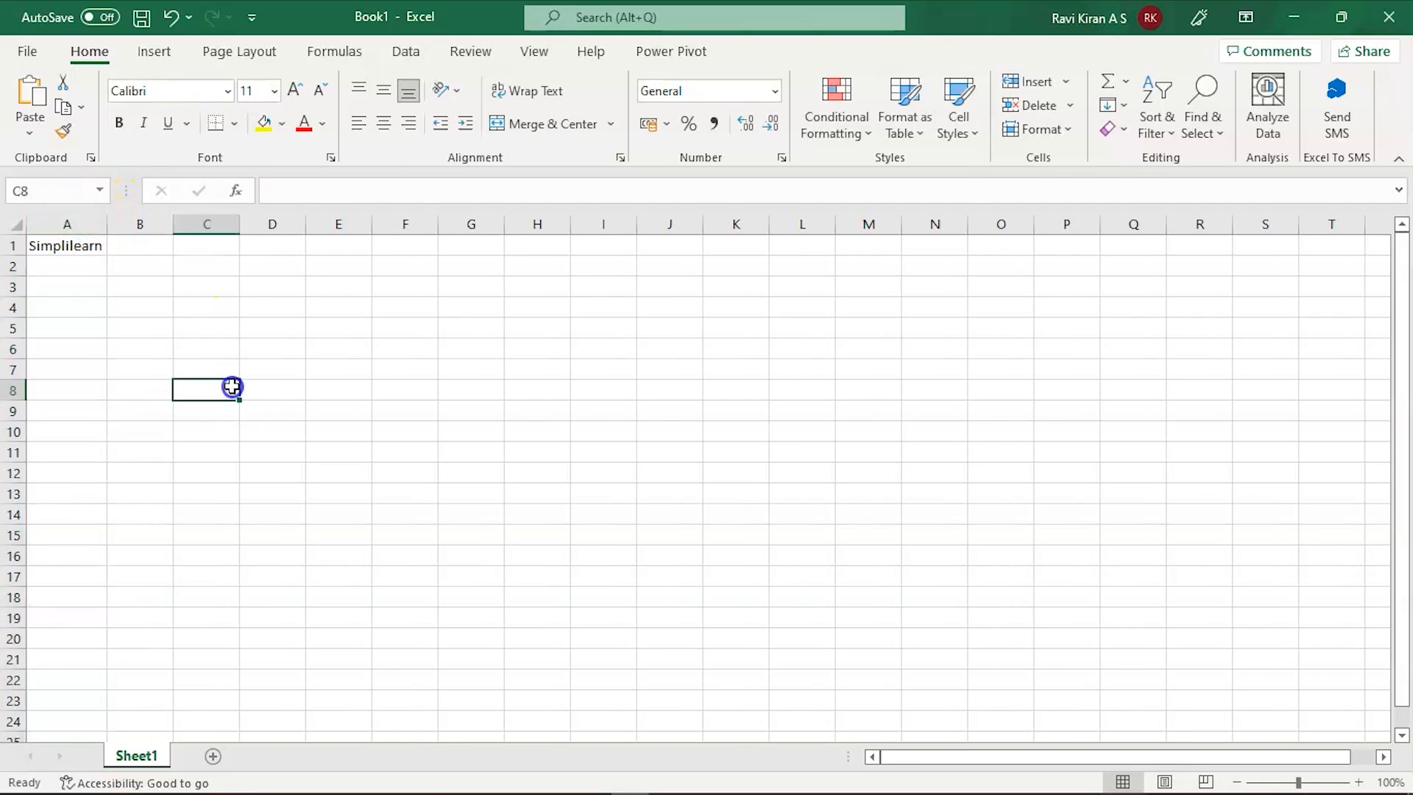
{"action": "left_click", "coordinate": [66, 245]}
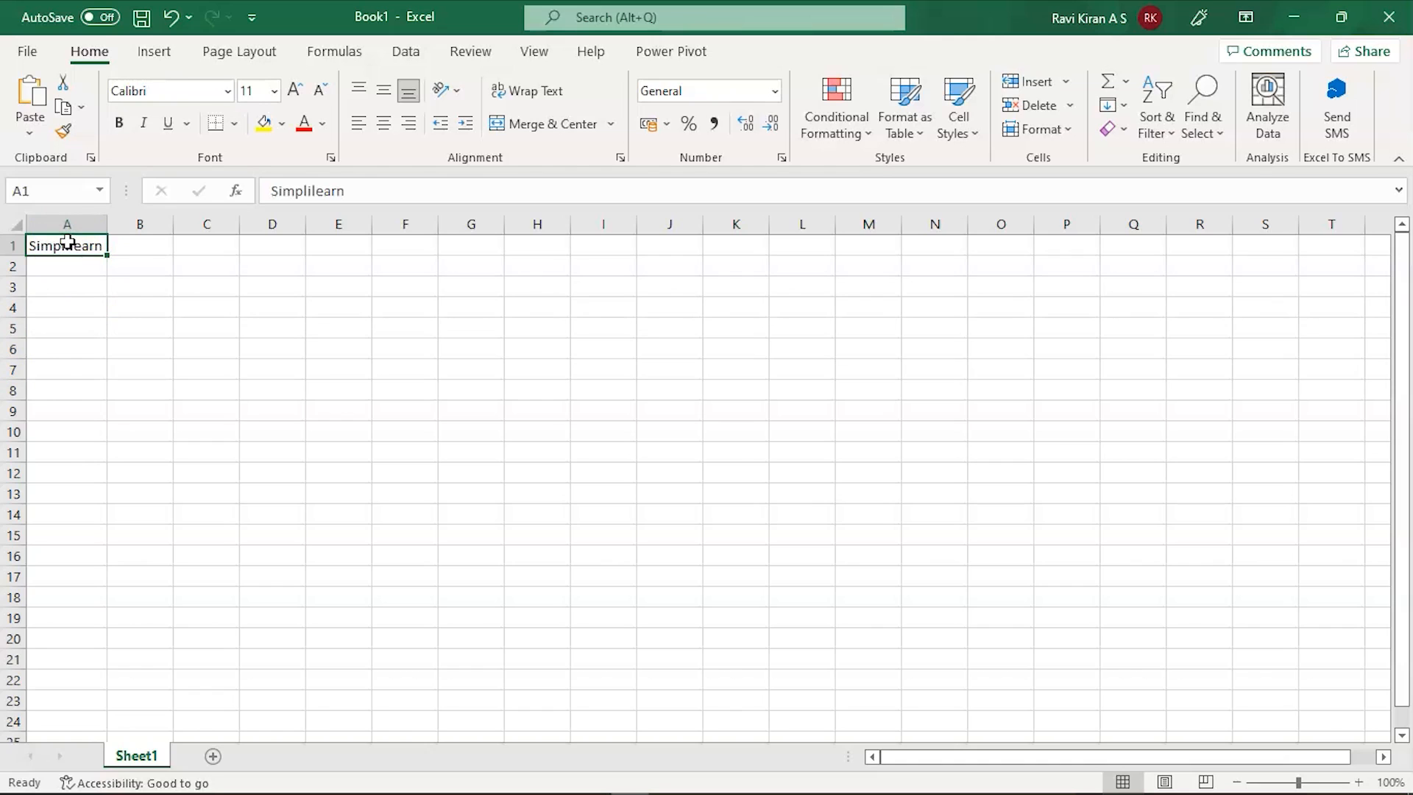
Step: Bring up the Insert Hyperlink dialog via Ctrl+K and Insert > Link, closing it each time
{"action": "key", "text": "ctrl+k"}
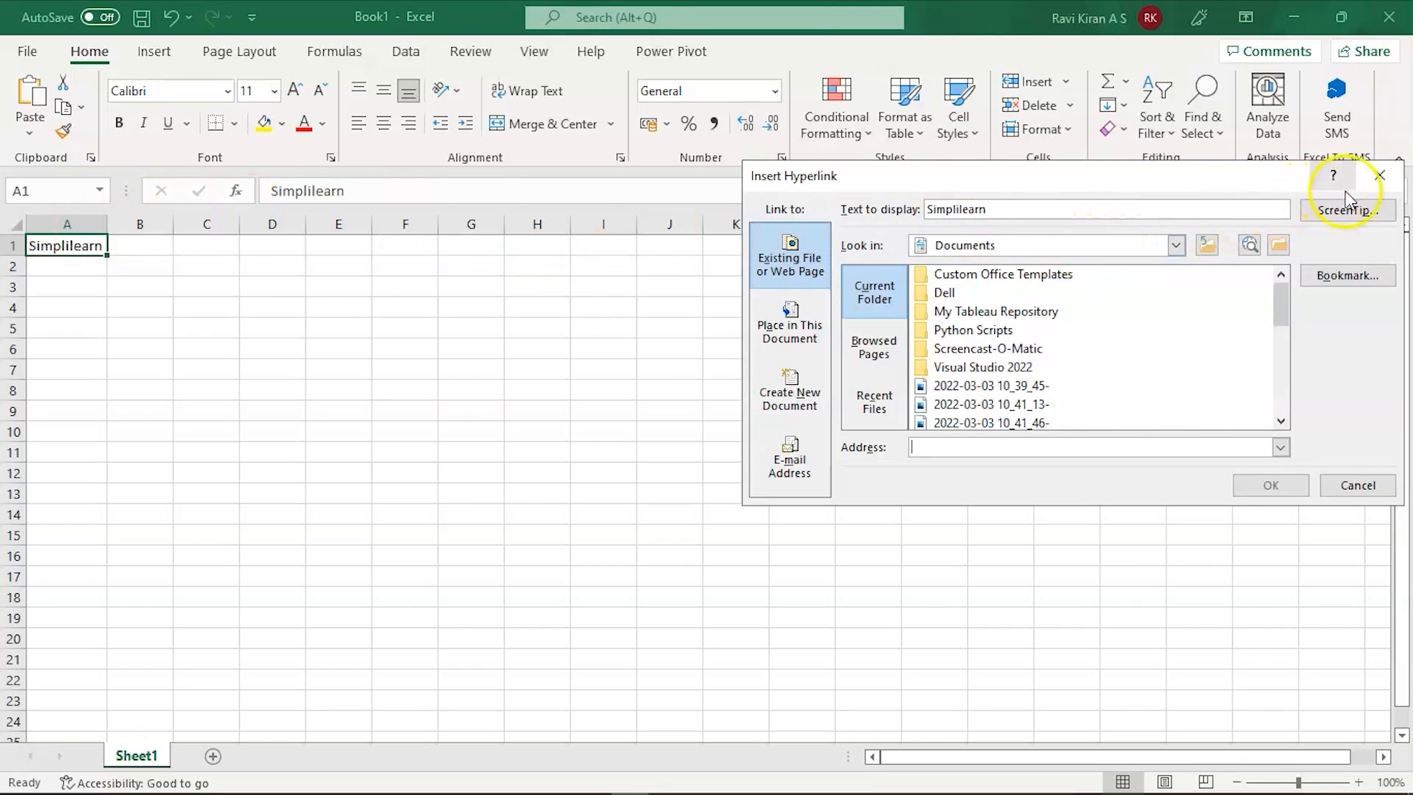
{"action": "left_click", "coordinate": [1378, 177]}
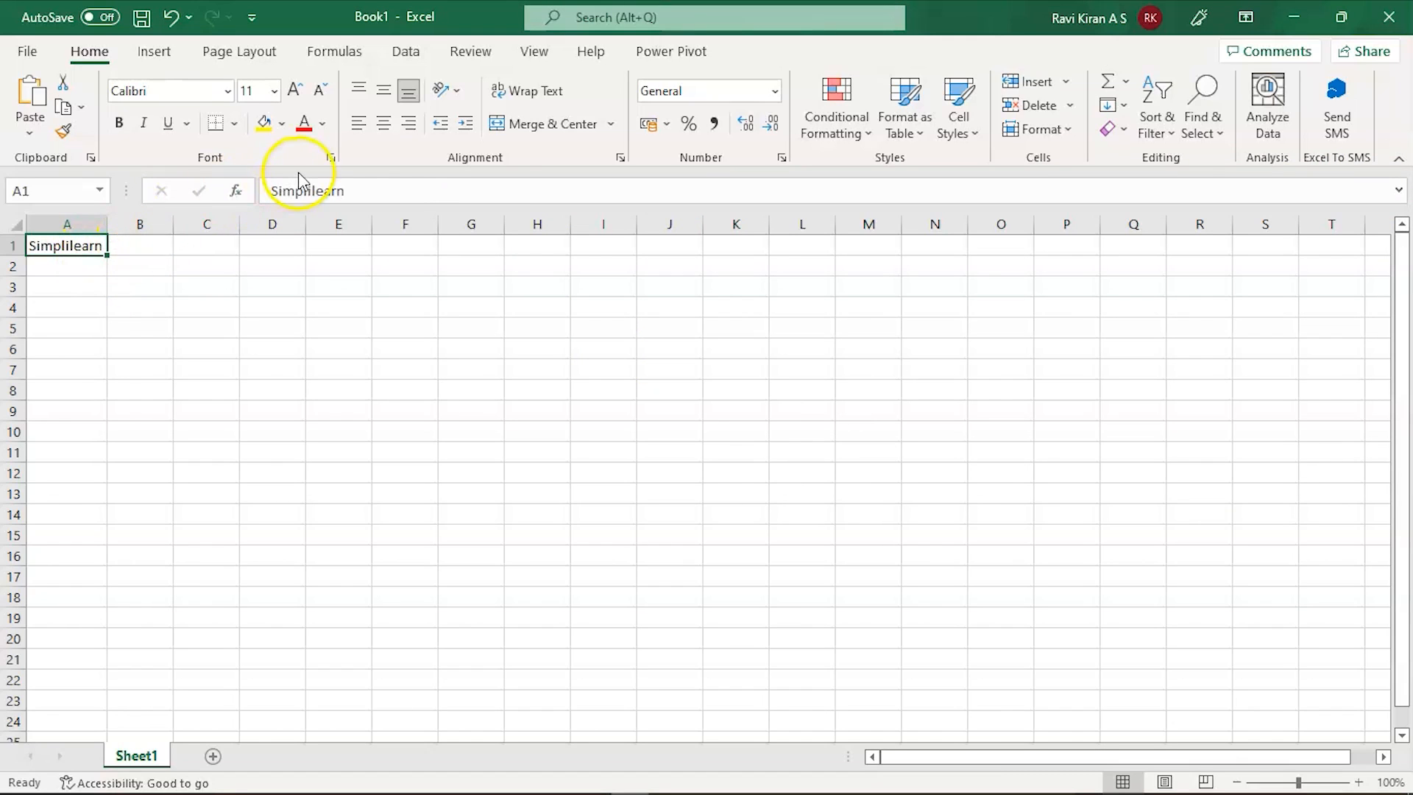
{"action": "left_click", "coordinate": [143, 49]}
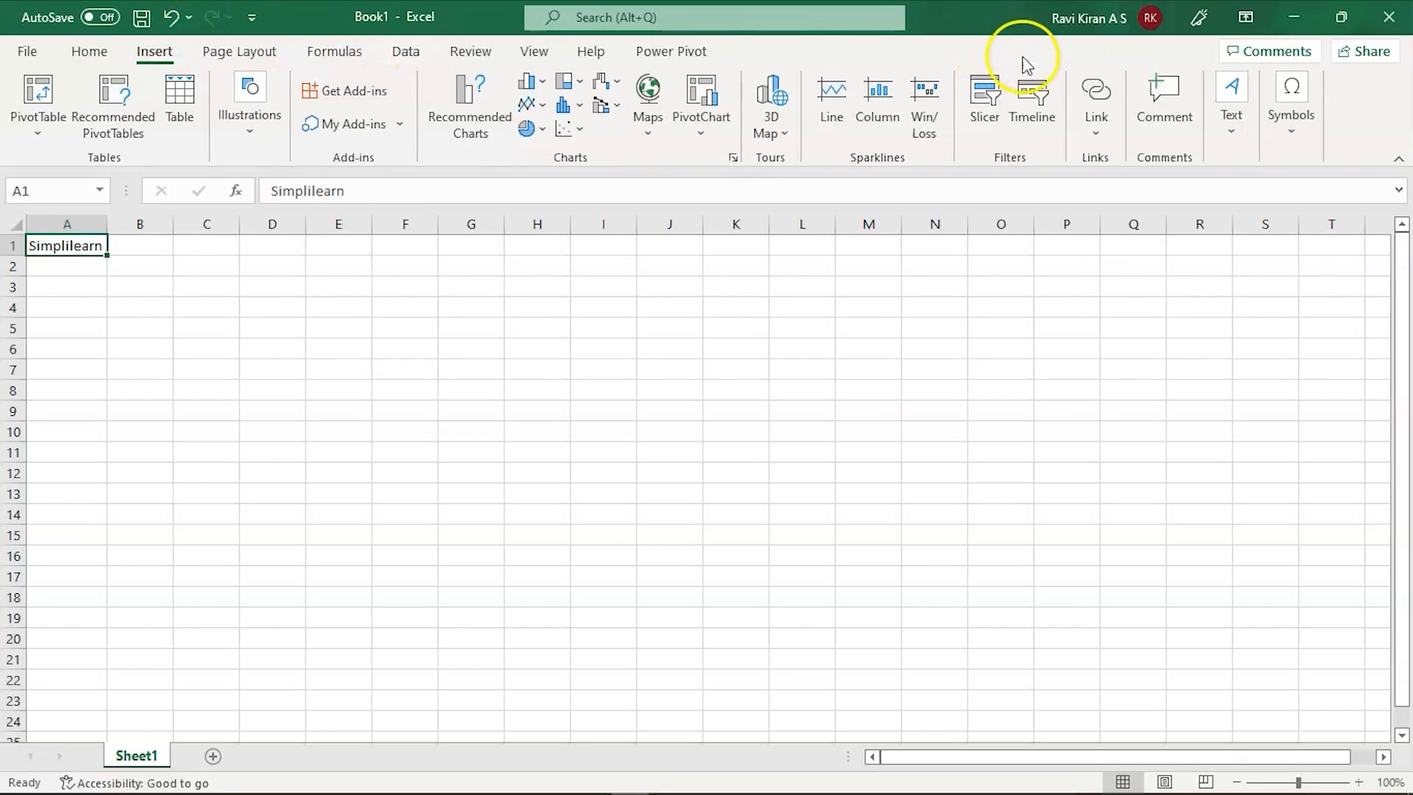
{"action": "left_click", "coordinate": [1096, 90]}
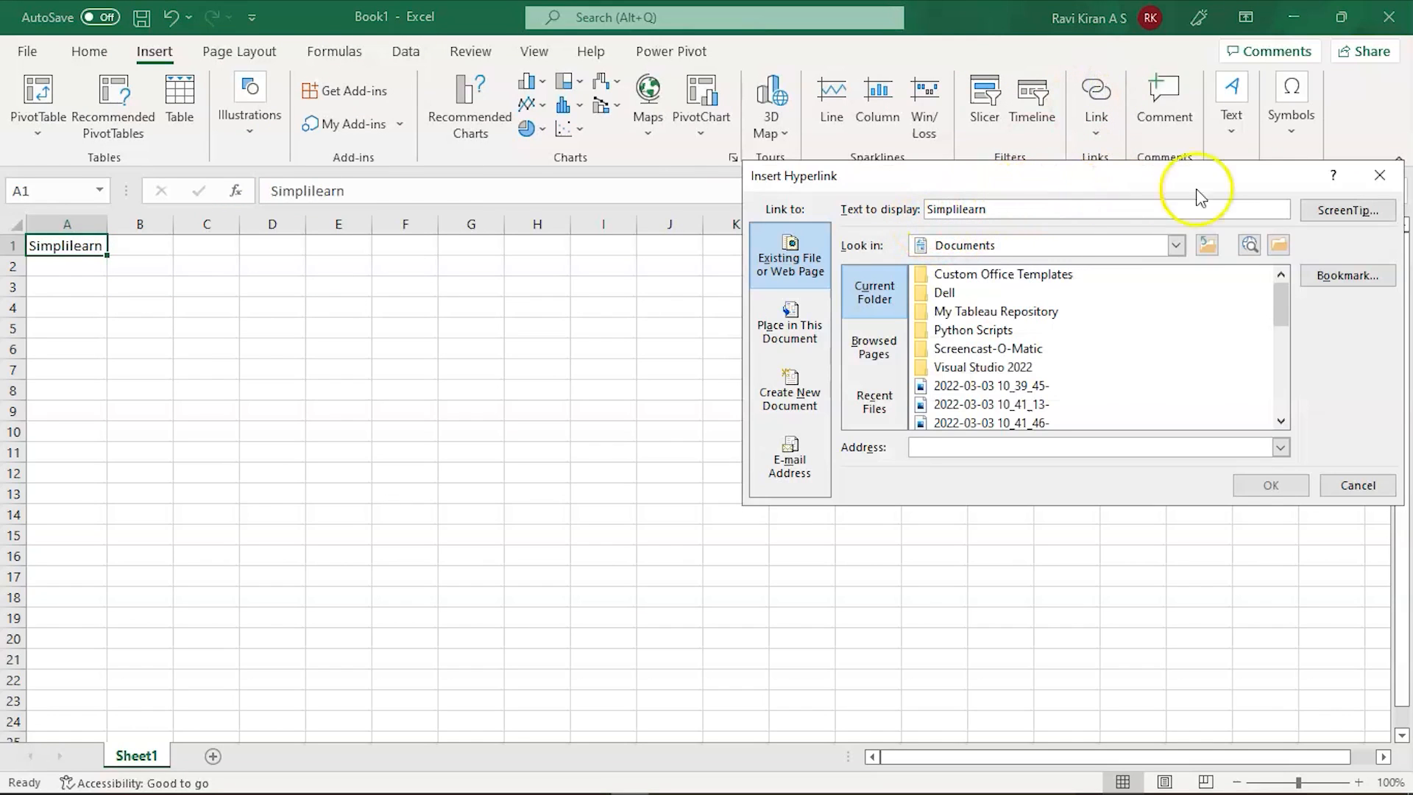
{"action": "left_click", "coordinate": [1380, 175]}
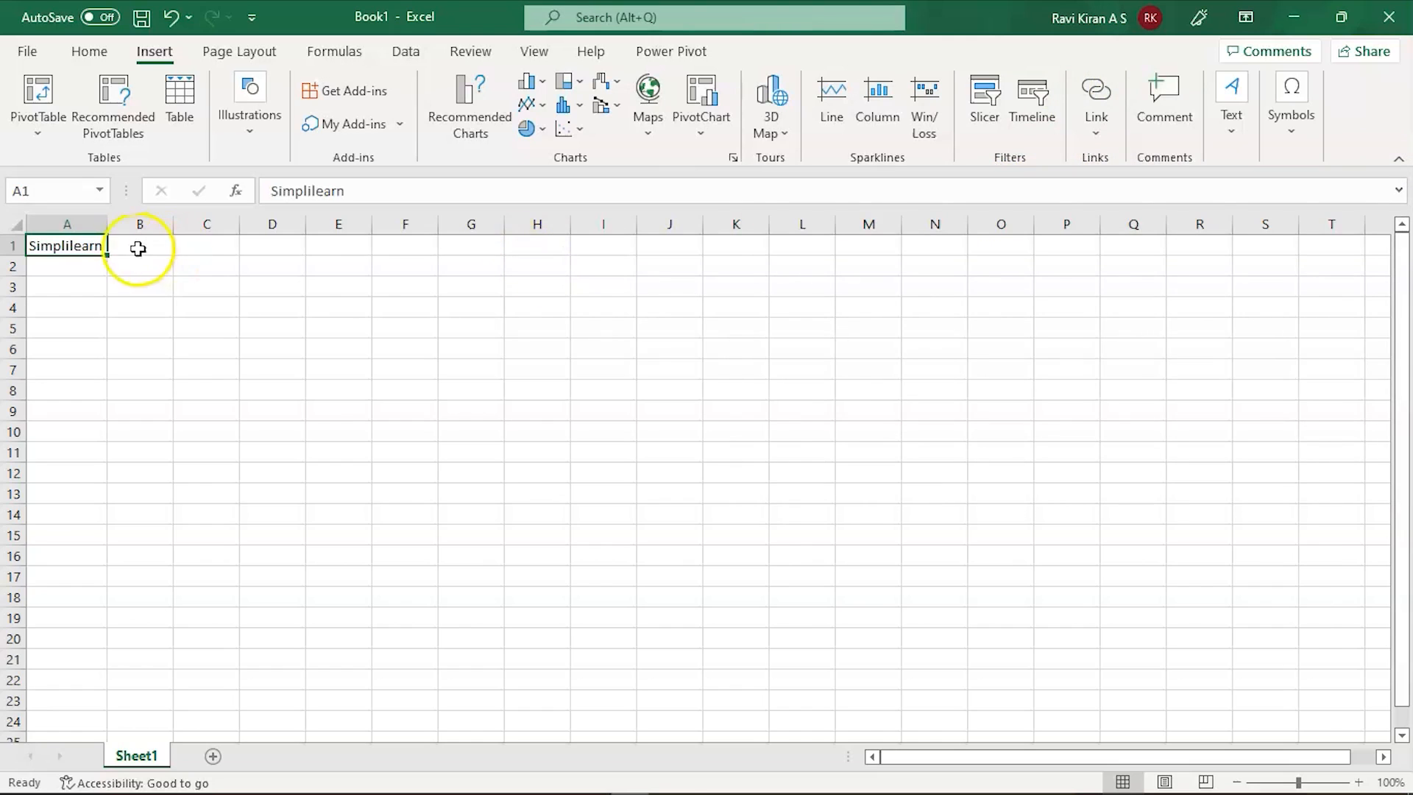
Step: Try A1's right-click Link option, close it, then reopen Insert Hyperlink for A1 with Ctrl+K
{"action": "right_click", "coordinate": [97, 250]}
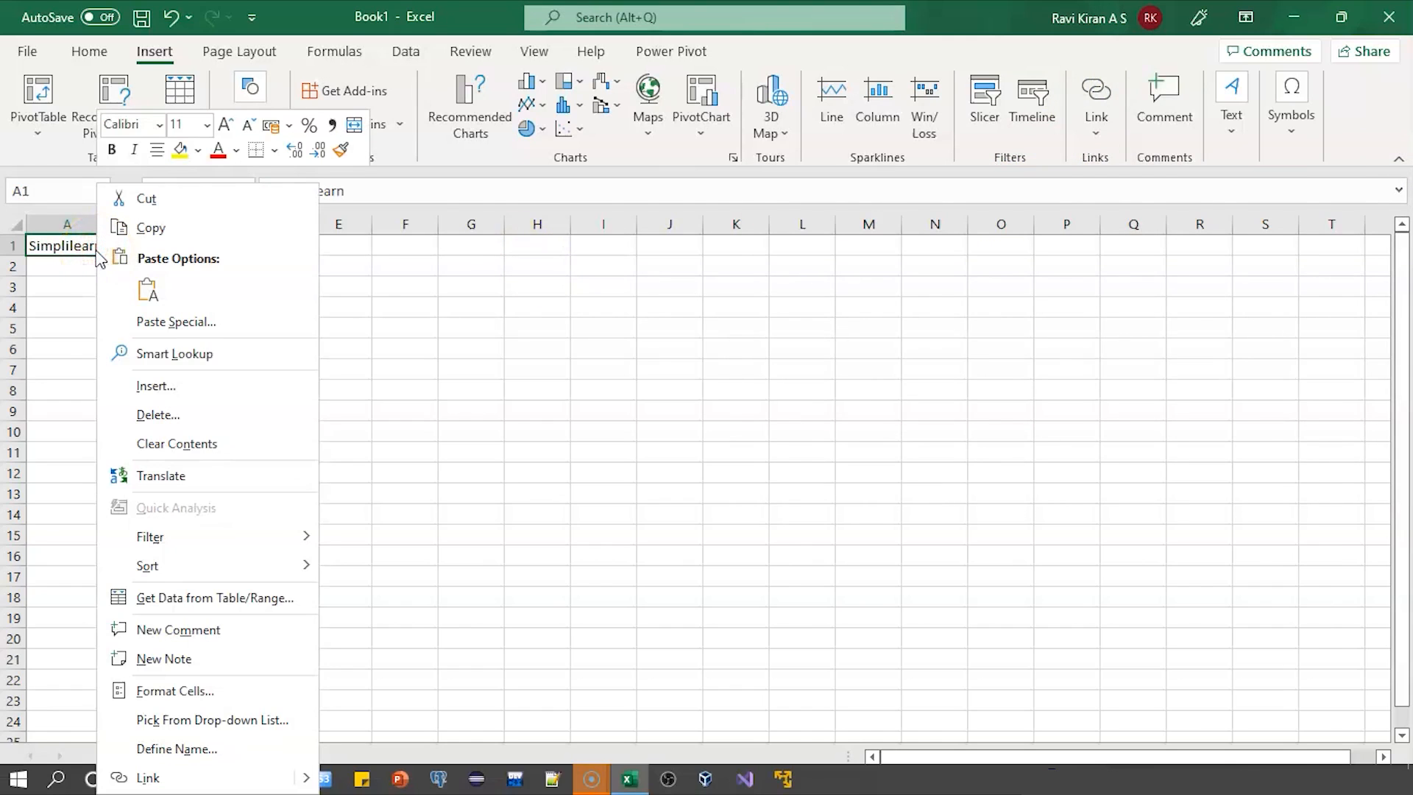
{"action": "left_click", "coordinate": [151, 779]}
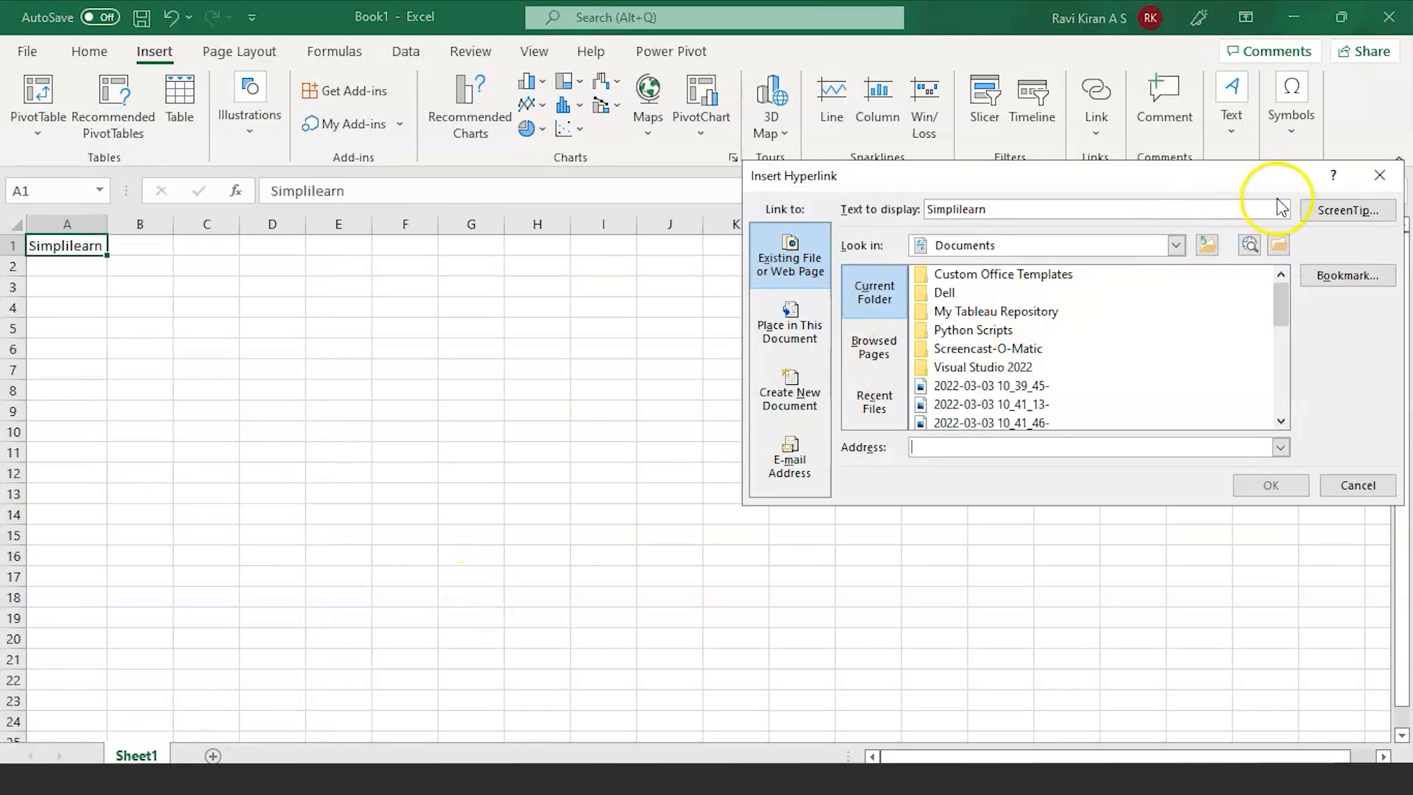
{"action": "left_click", "coordinate": [1380, 176]}
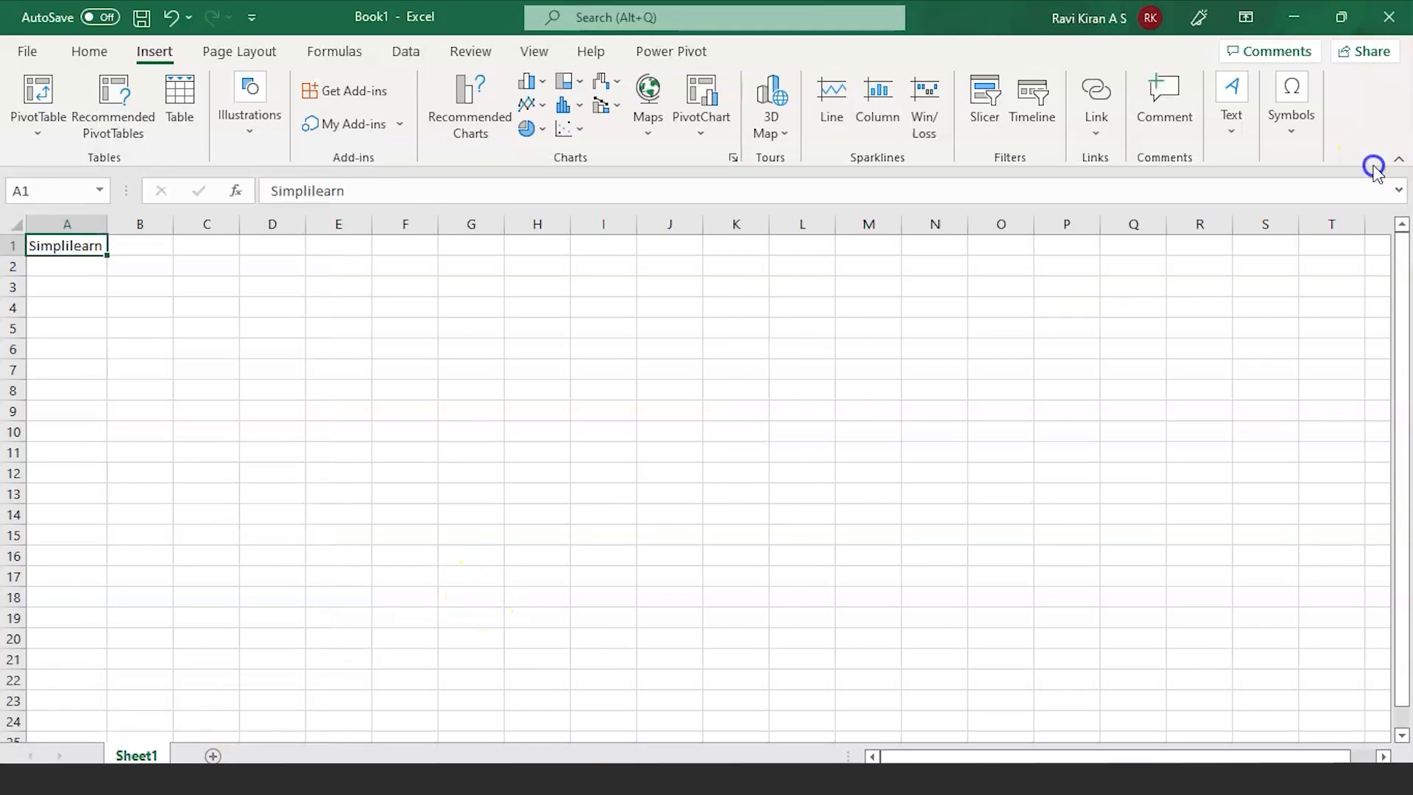
{"action": "left_click", "coordinate": [96, 249]}
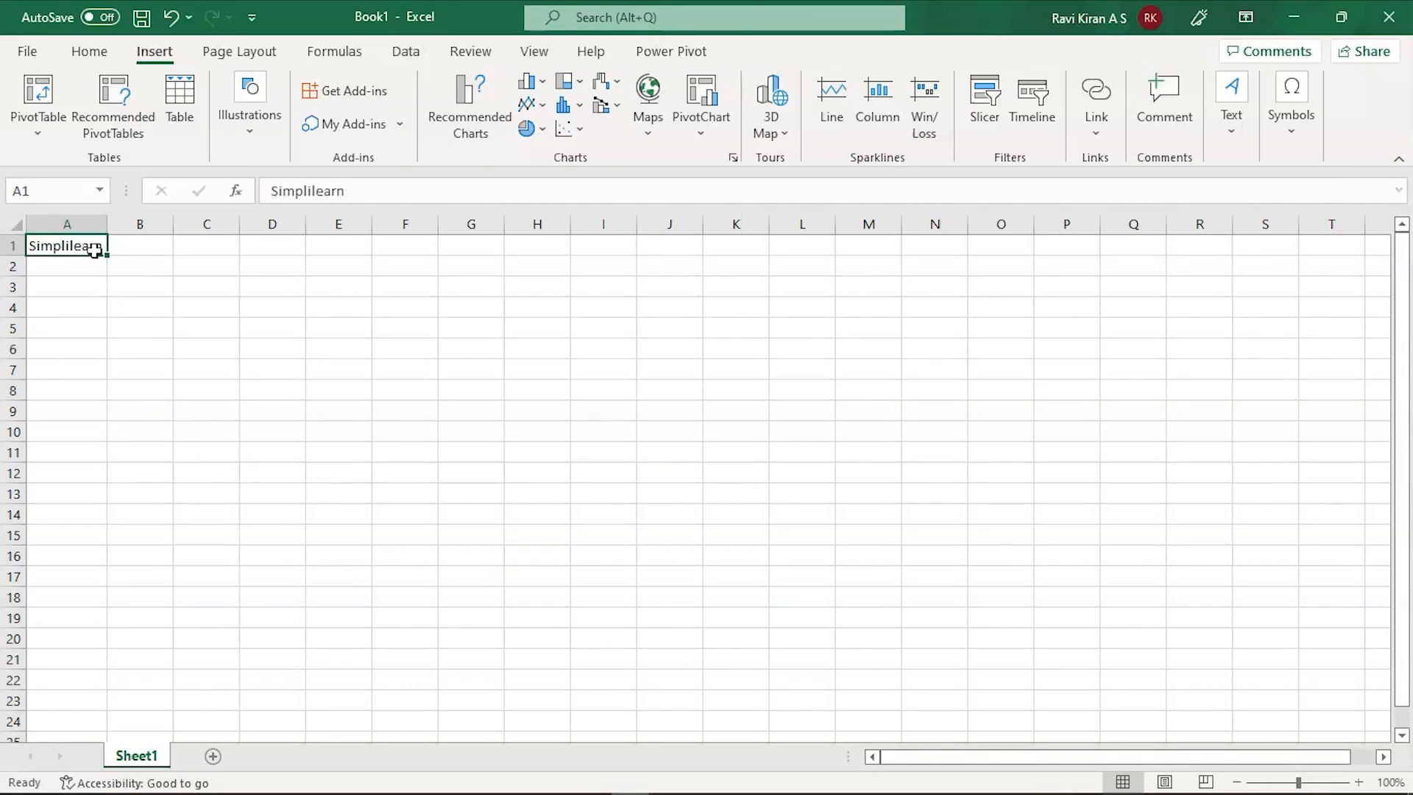
{"action": "key", "text": "ctrl+k"}
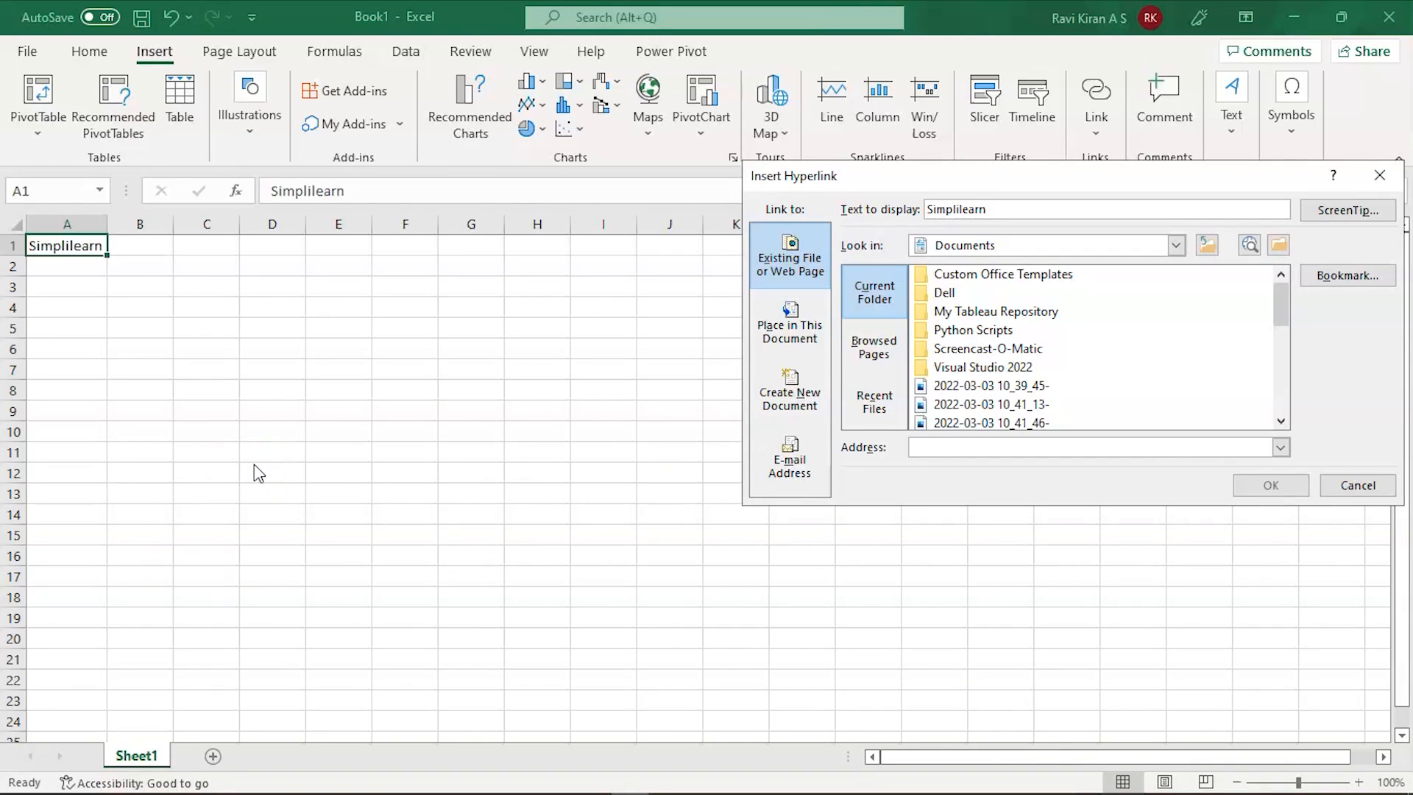
{"action": "left_click", "coordinate": [476, 341]}
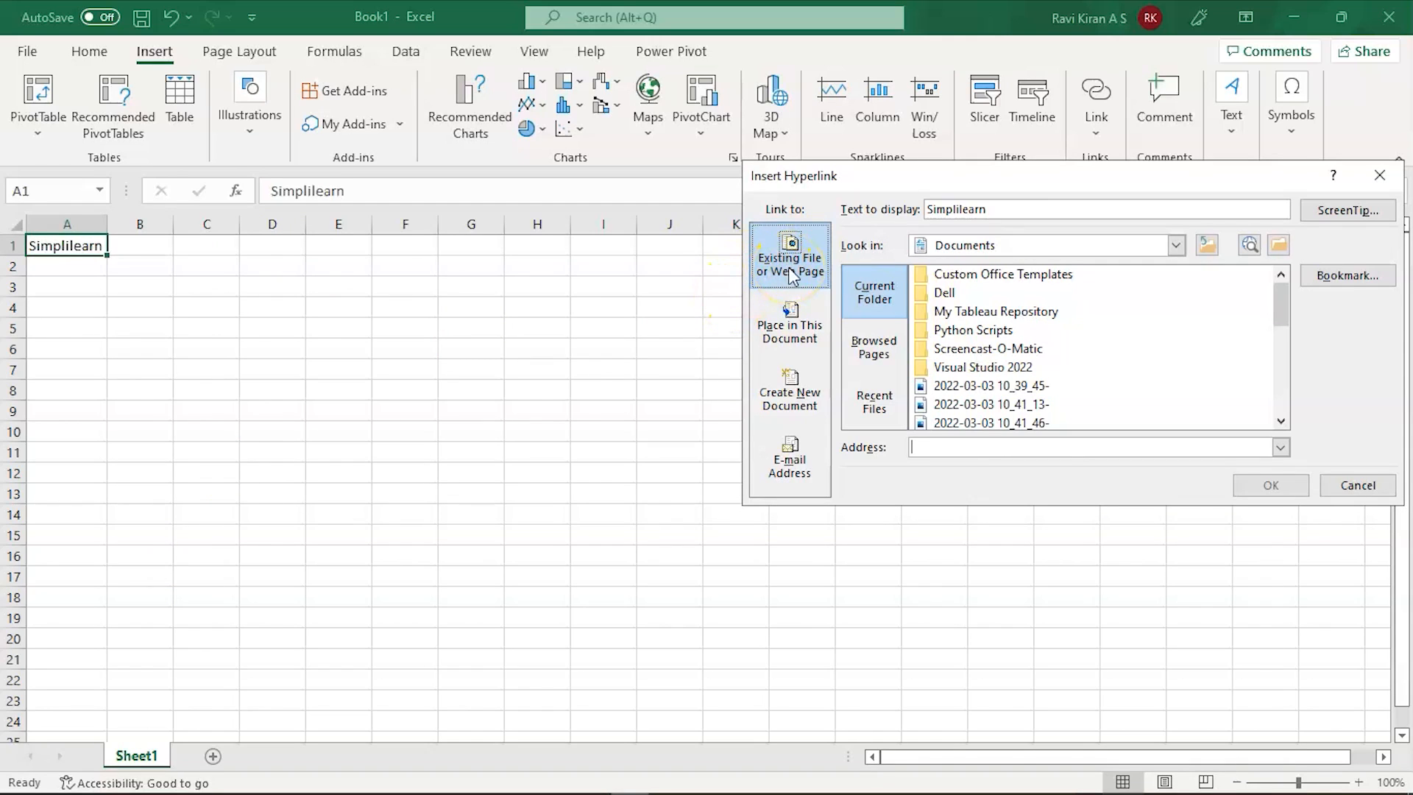
Step: Keep Existing File or Web Page as the link type and switch to Chrome
{"action": "left_click", "coordinate": [777, 328]}
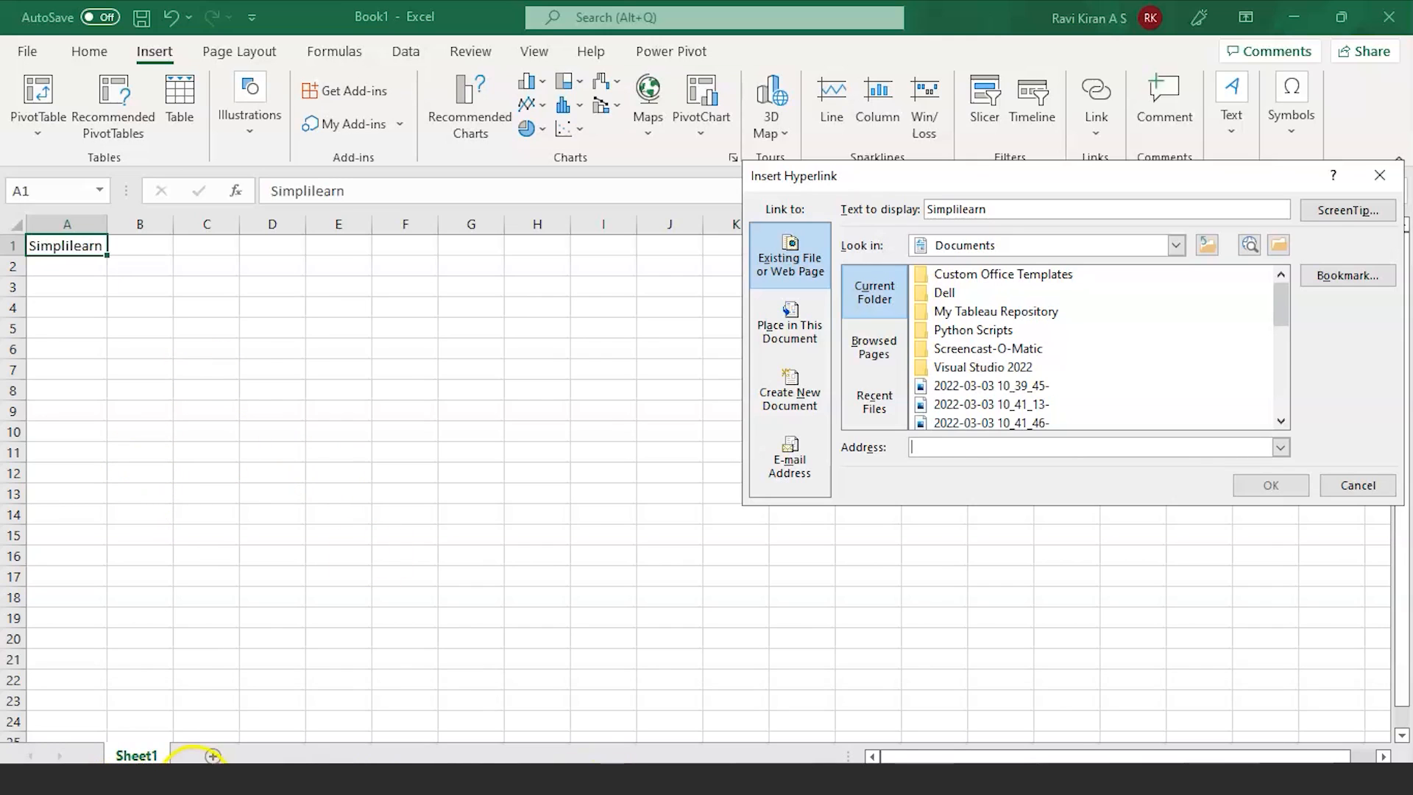
{"action": "left_click", "coordinate": [213, 772]}
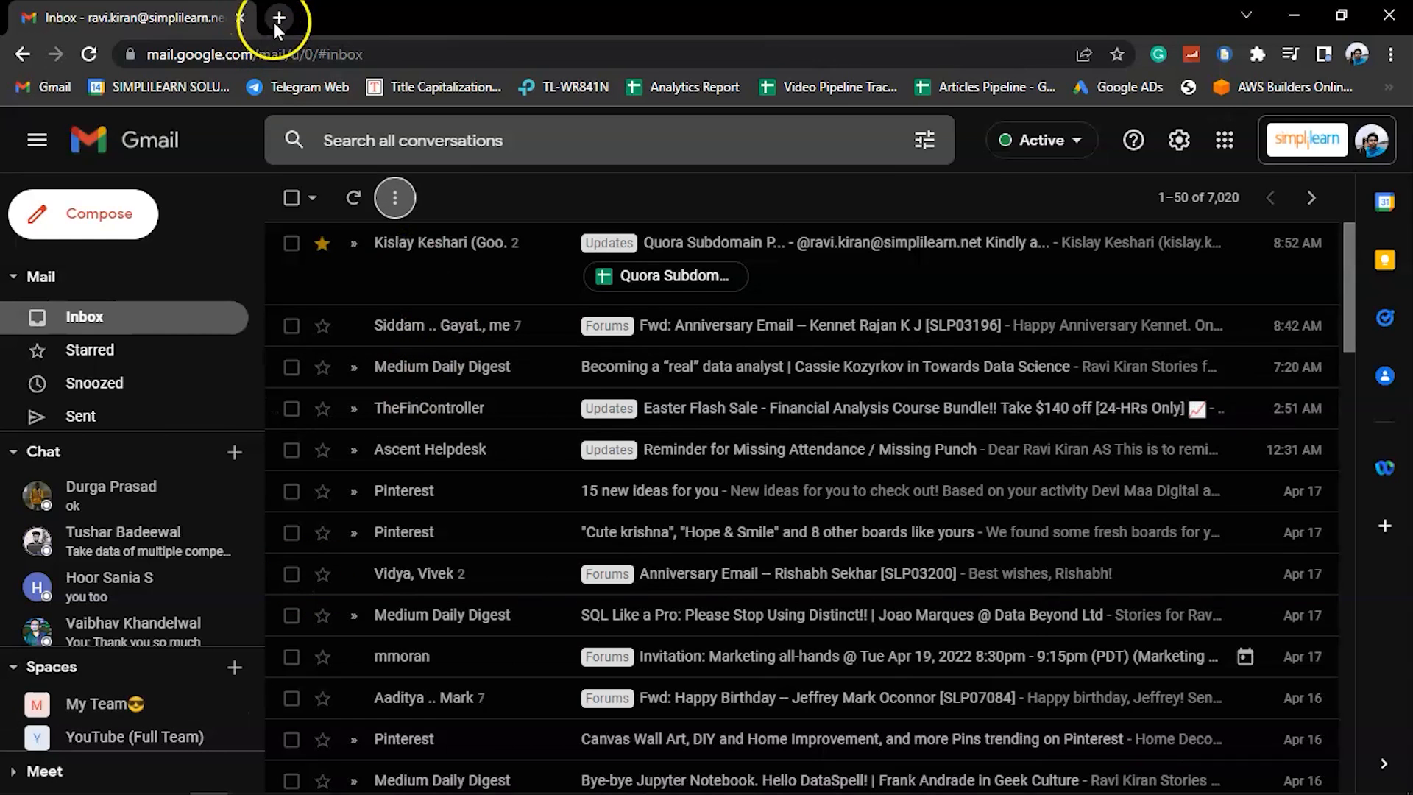
Step: Load simplilearn.com in a new Chrome tab, copy its URL, and return to Excel
{"action": "left_click", "coordinate": [278, 18]}
{"action": "left_click", "coordinate": [312, 64]}
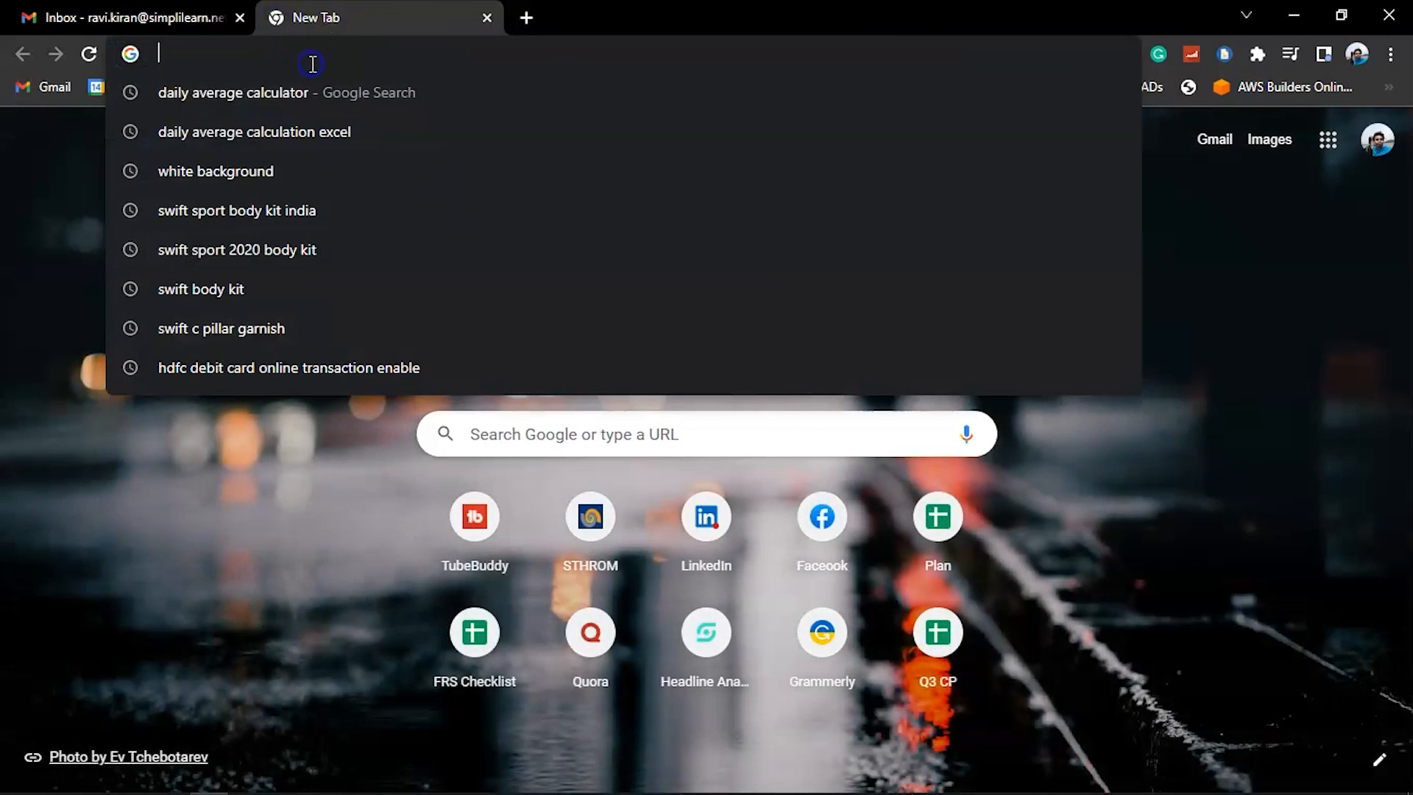
{"action": "type", "text": "simplilearn.com"}
{"action": "key", "text": "Return"}
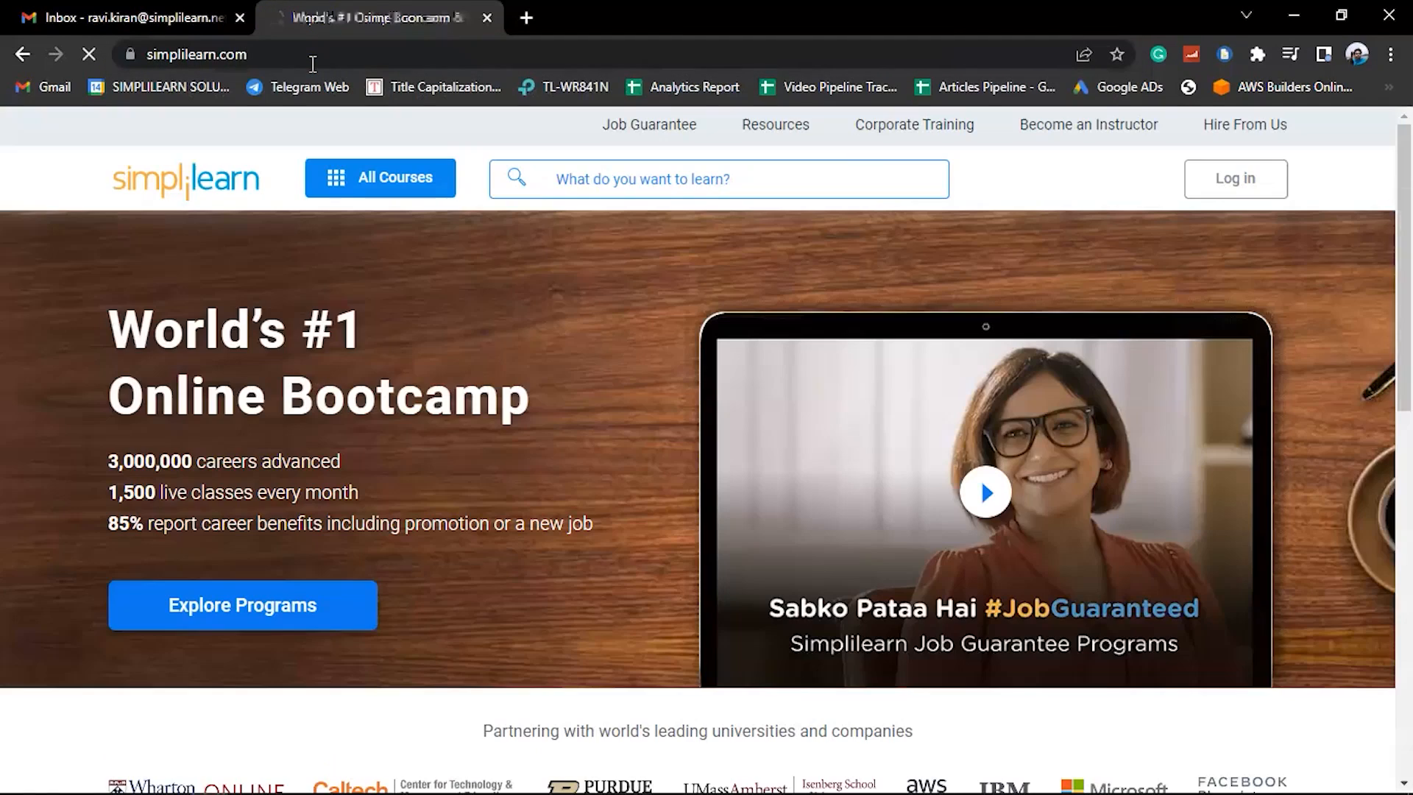
{"action": "left_click", "coordinate": [306, 50]}
{"action": "key", "text": "ctrl+c"}
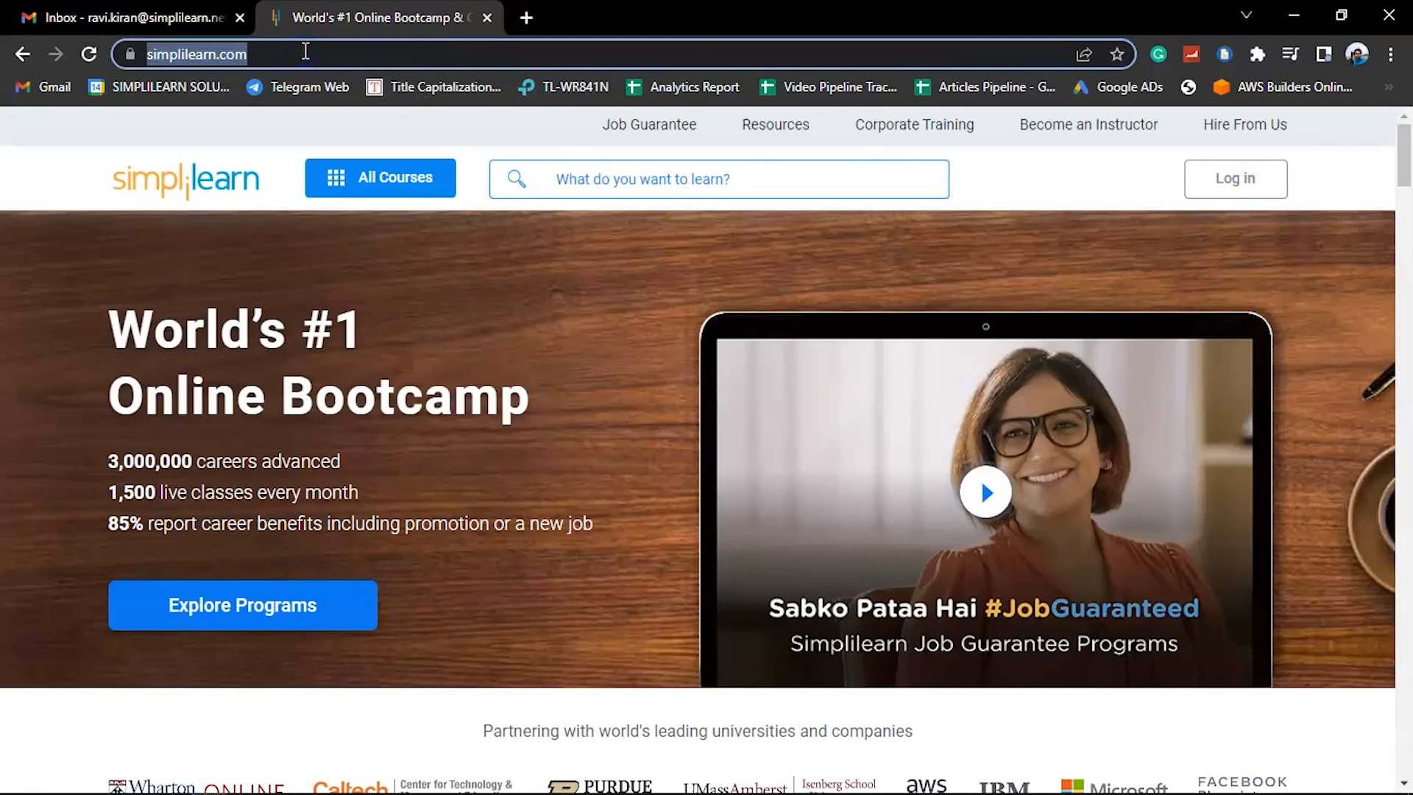
{"action": "key", "text": "alt+Tab"}
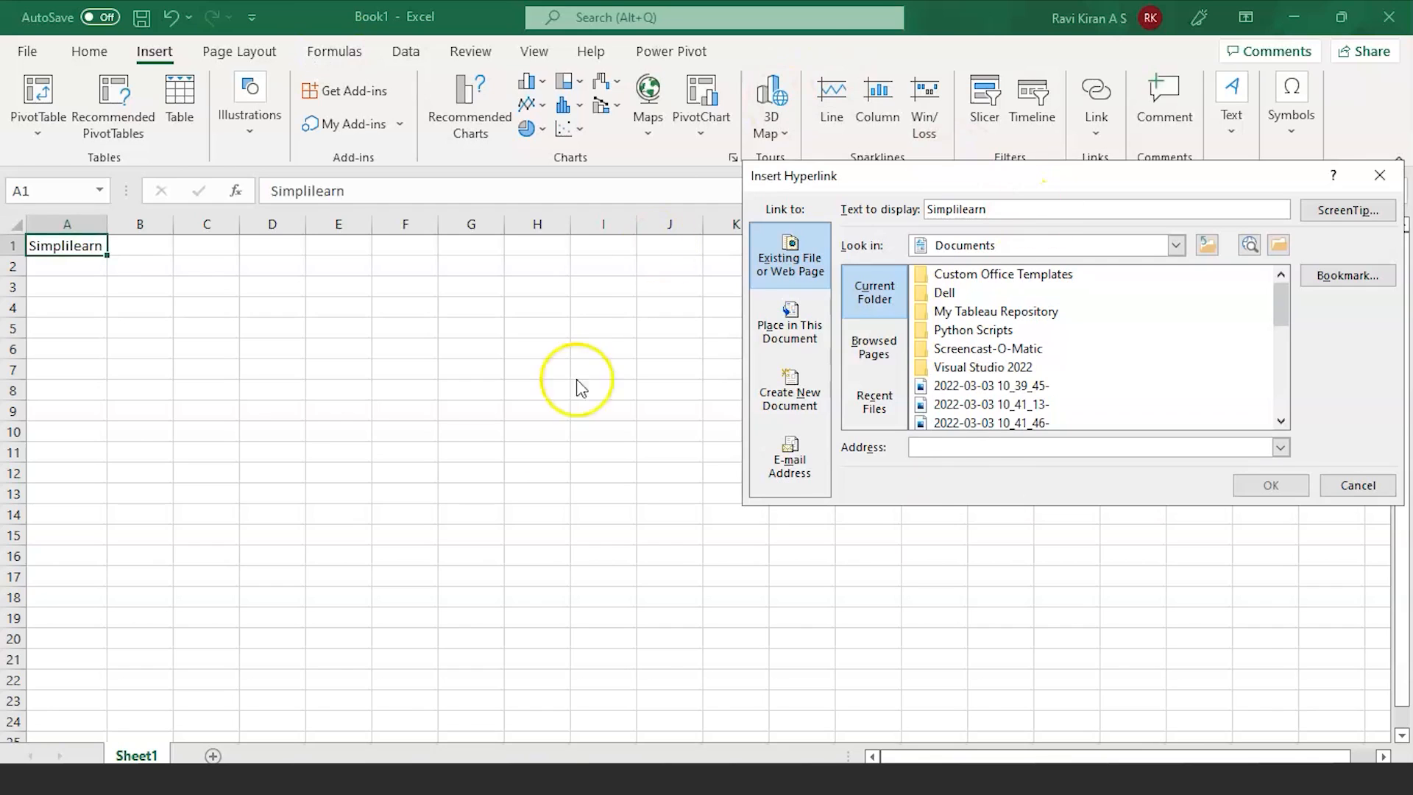
{"action": "key", "text": "ctrl+v"}
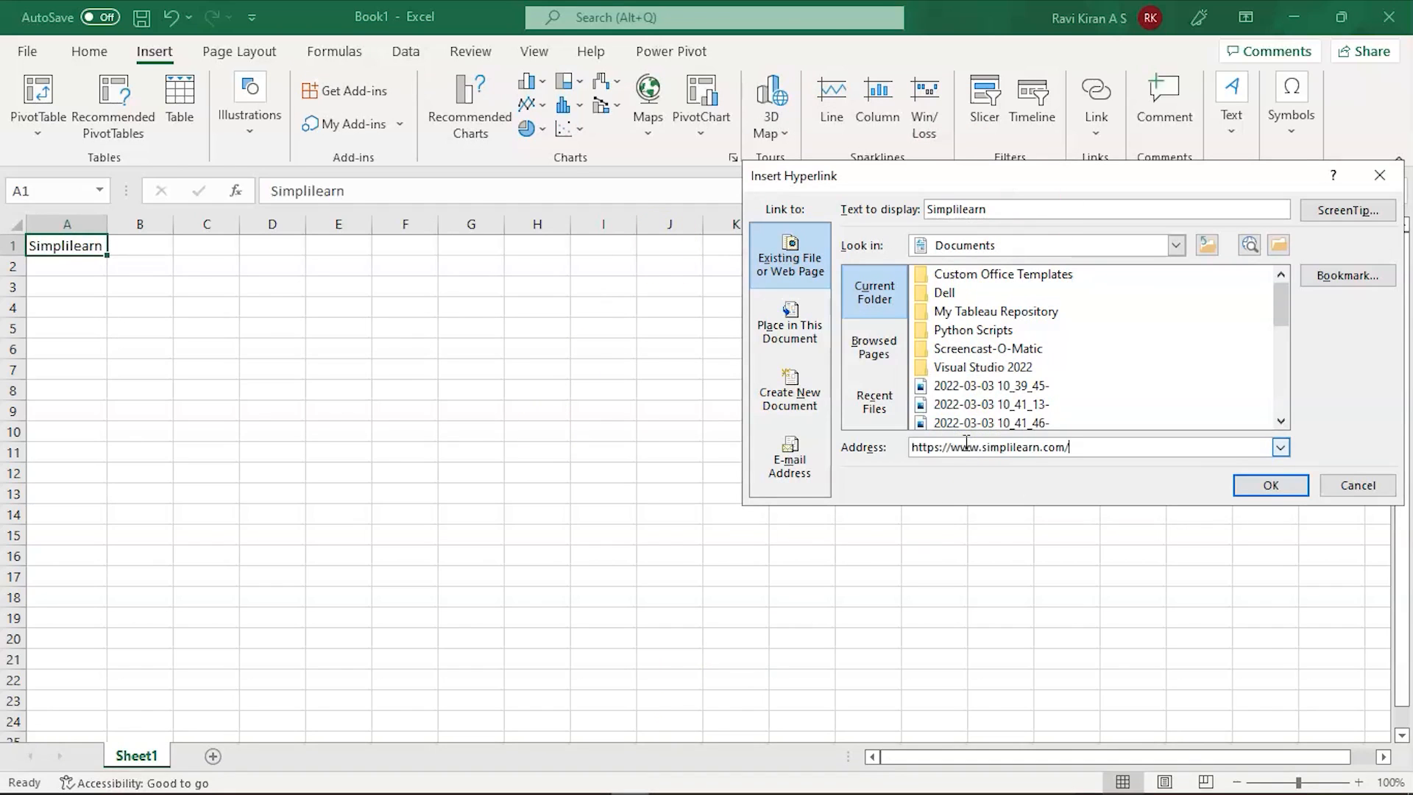
{"action": "left_click", "coordinate": [1255, 485]}
{"action": "left_click", "coordinate": [624, 458]}
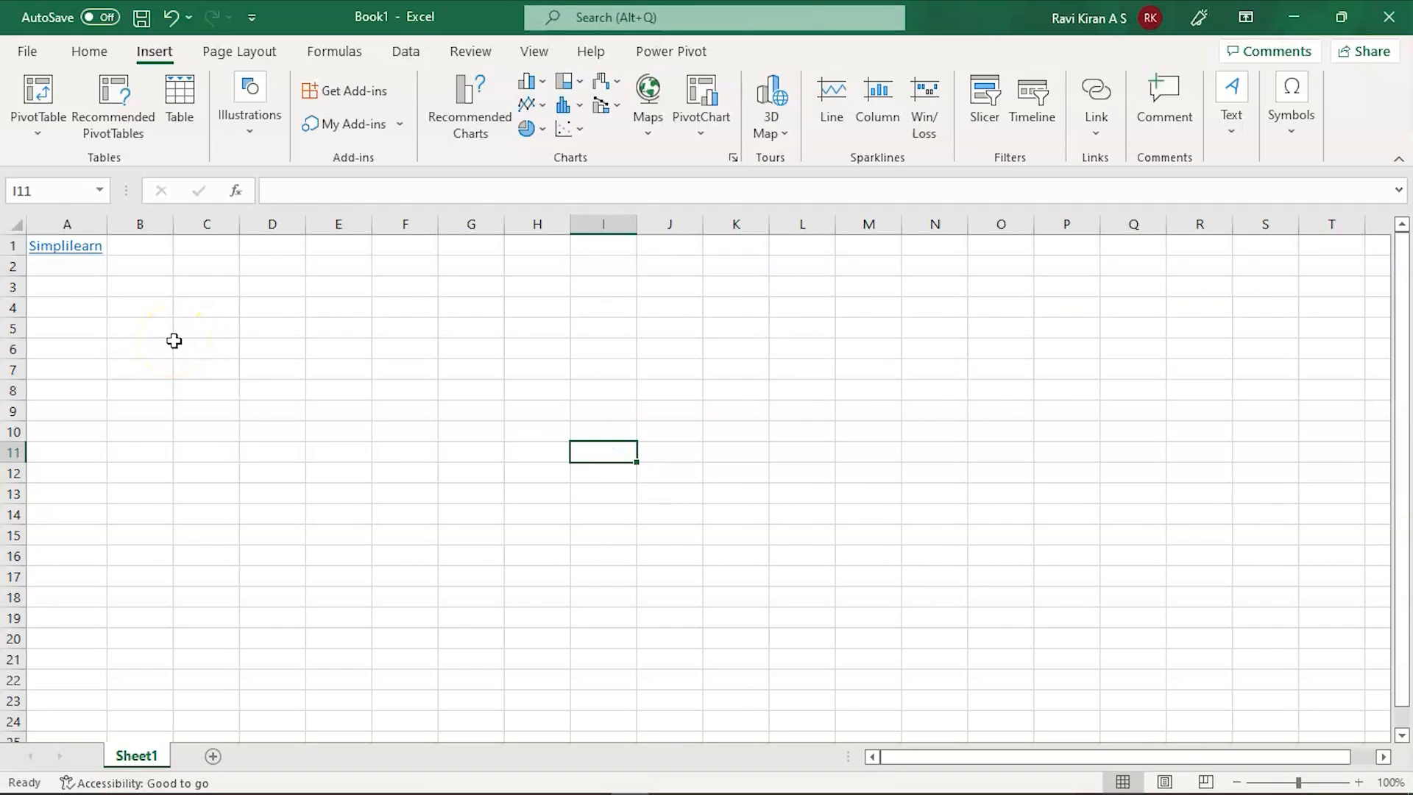
{"action": "left_click", "coordinate": [79, 249]}
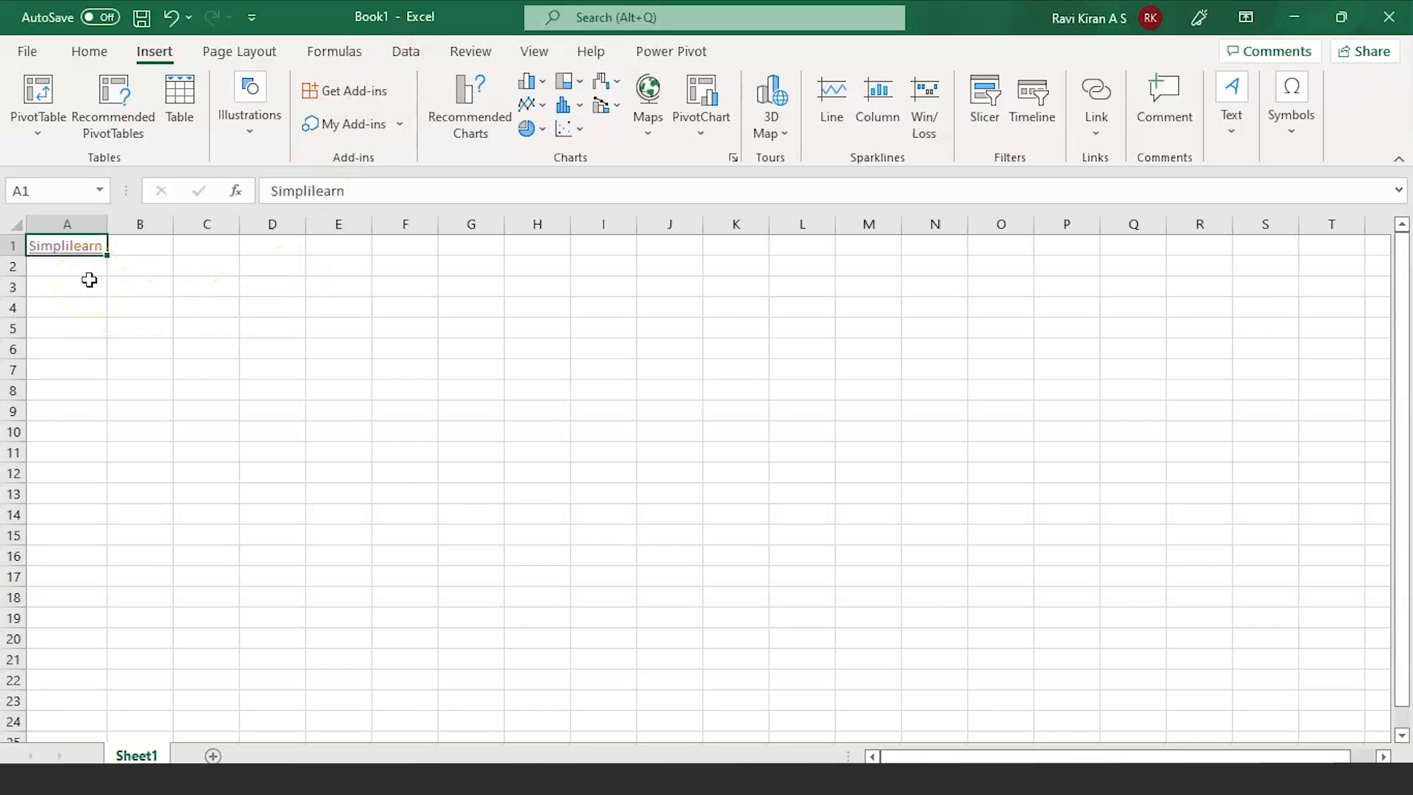
{"action": "left_click", "coordinate": [85, 289]}
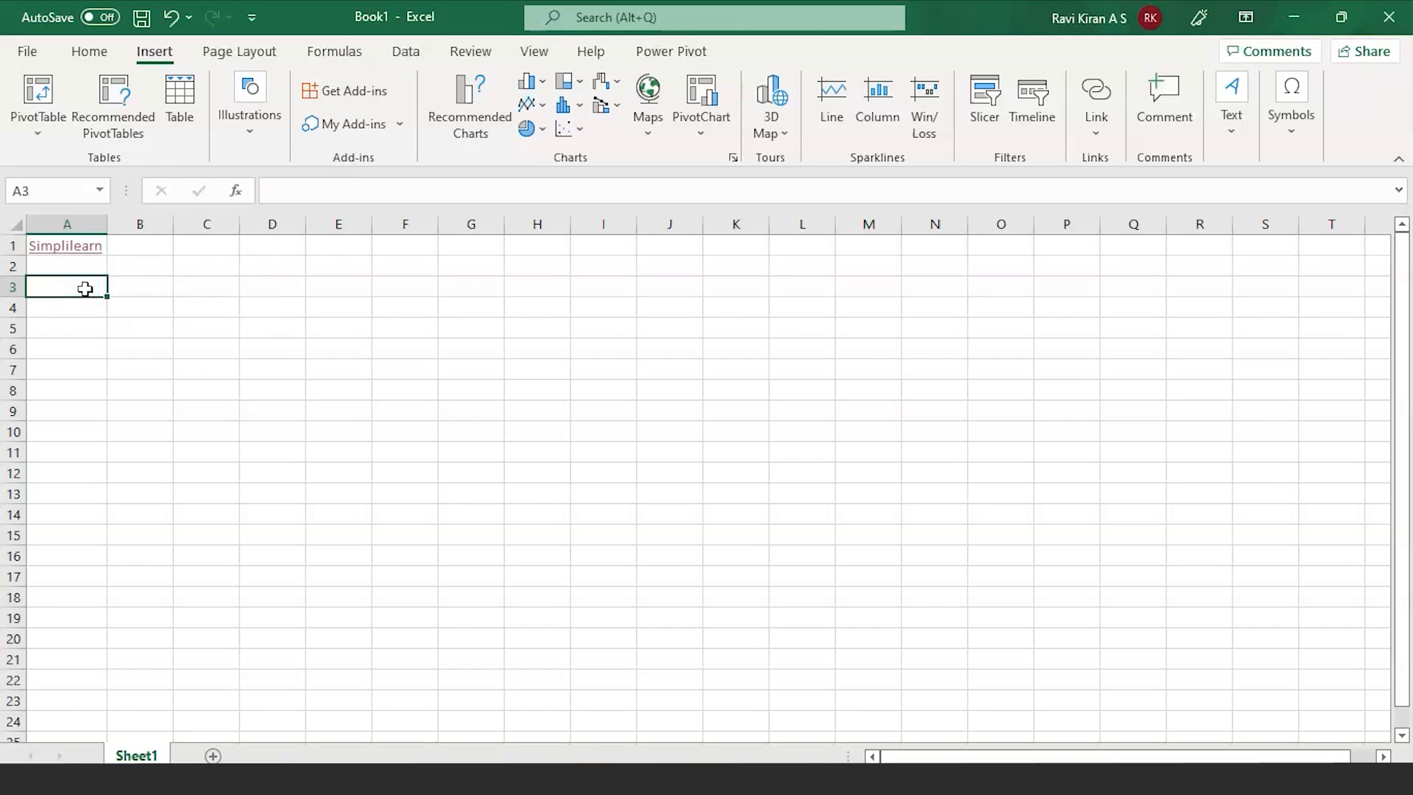
Step: Enter 'Existing File' in A3 and bring up Insert Hyperlink for it with Ctrl+K
{"action": "type", "text": "Ex"}
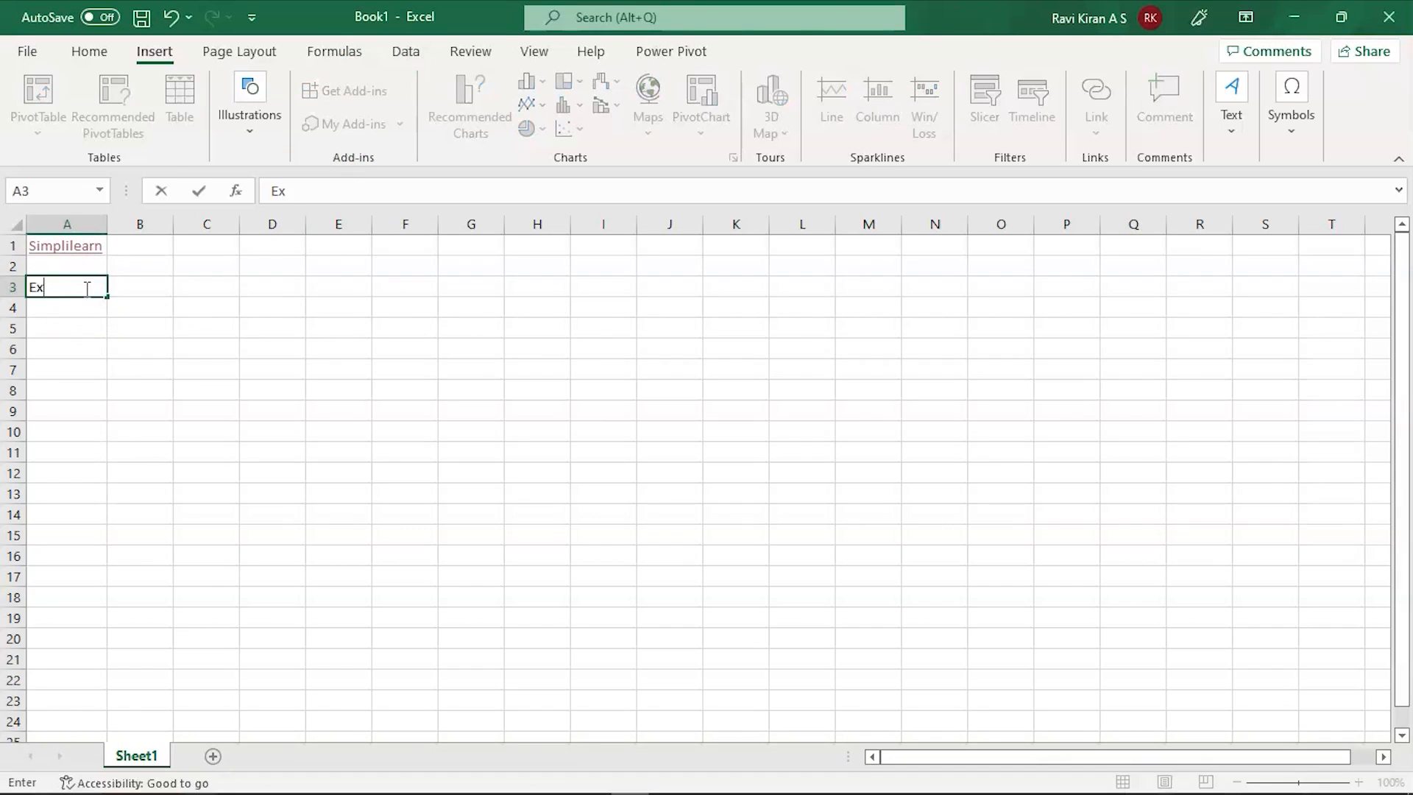
{"action": "type", "text": "isting File"}
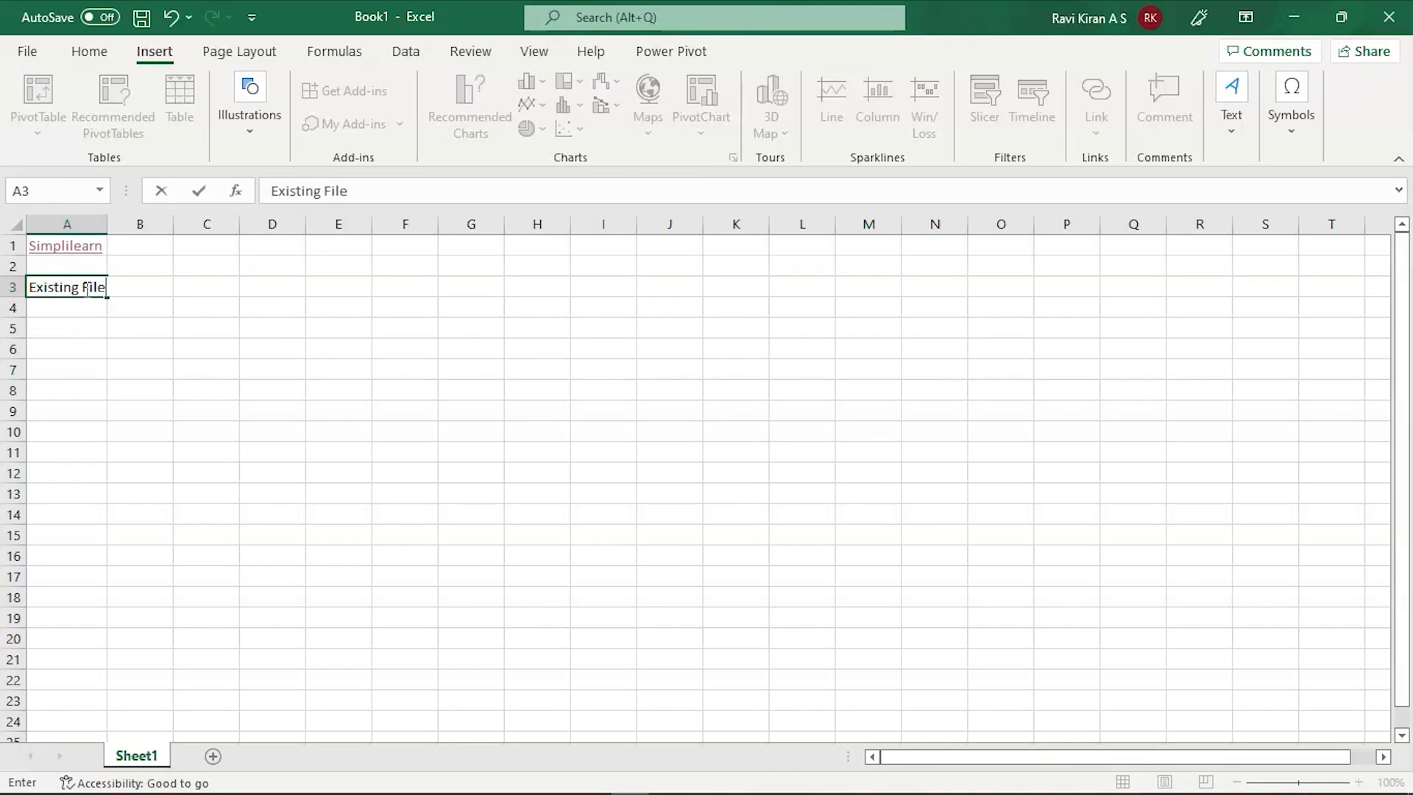
{"action": "left_click", "coordinate": [66, 348]}
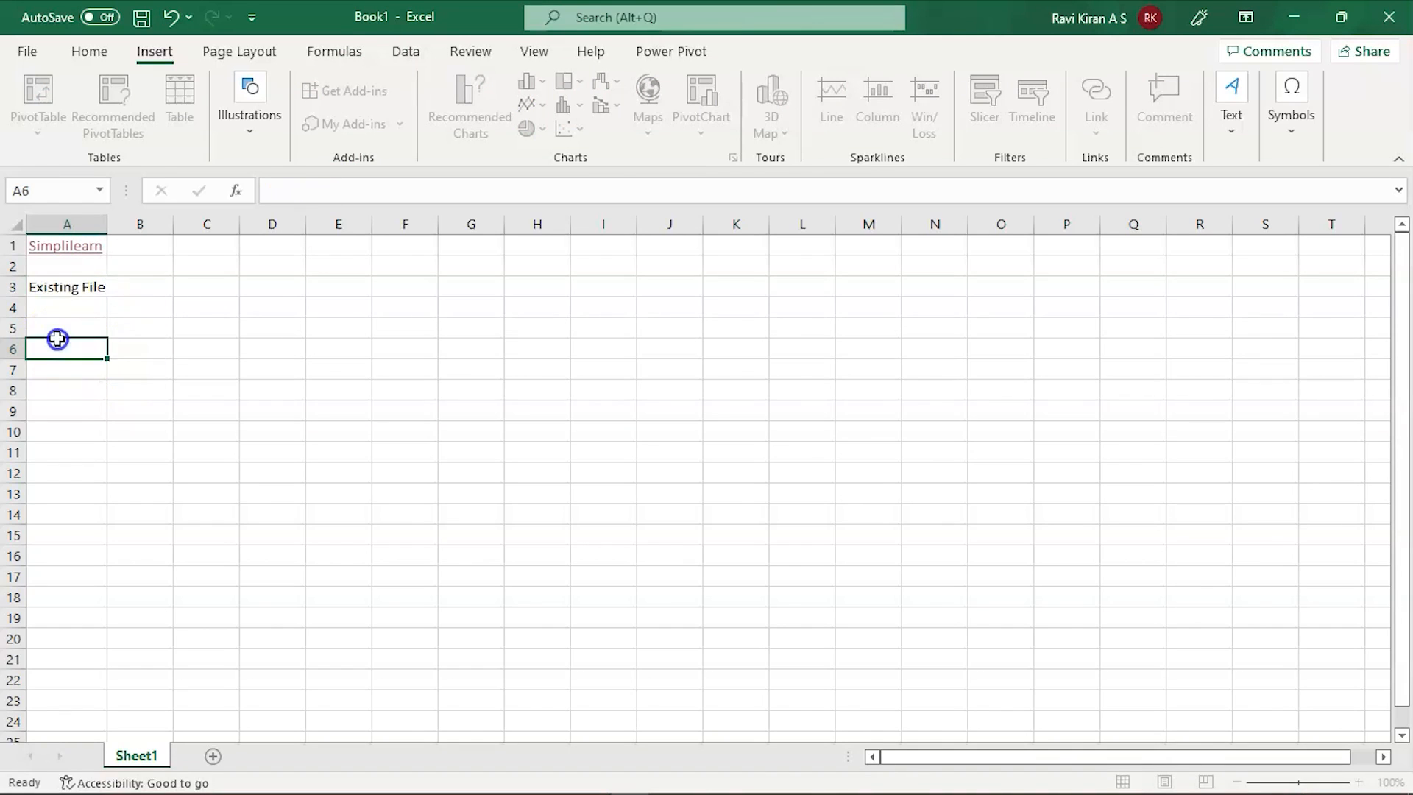
{"action": "left_click", "coordinate": [65, 293]}
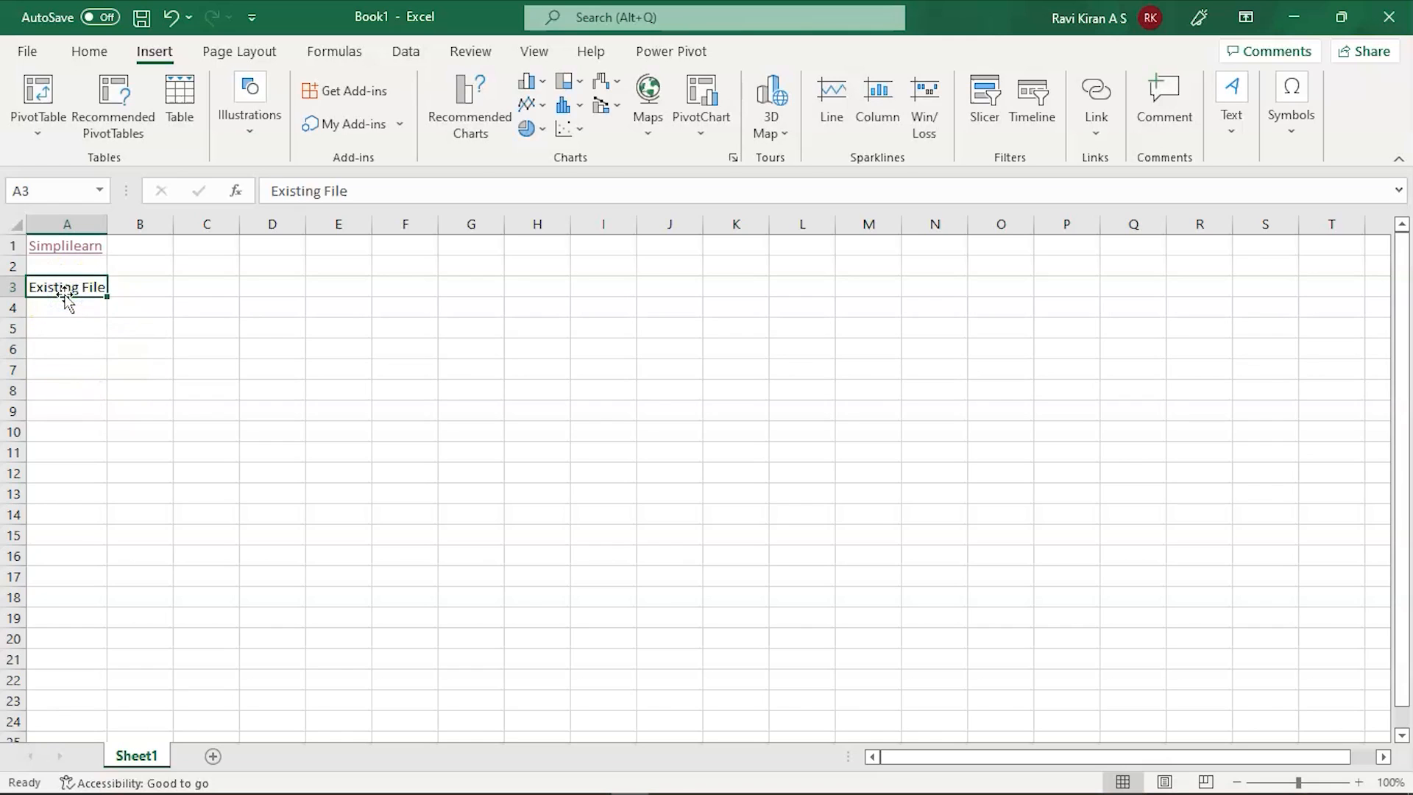
{"action": "key", "text": "ctrl+k"}
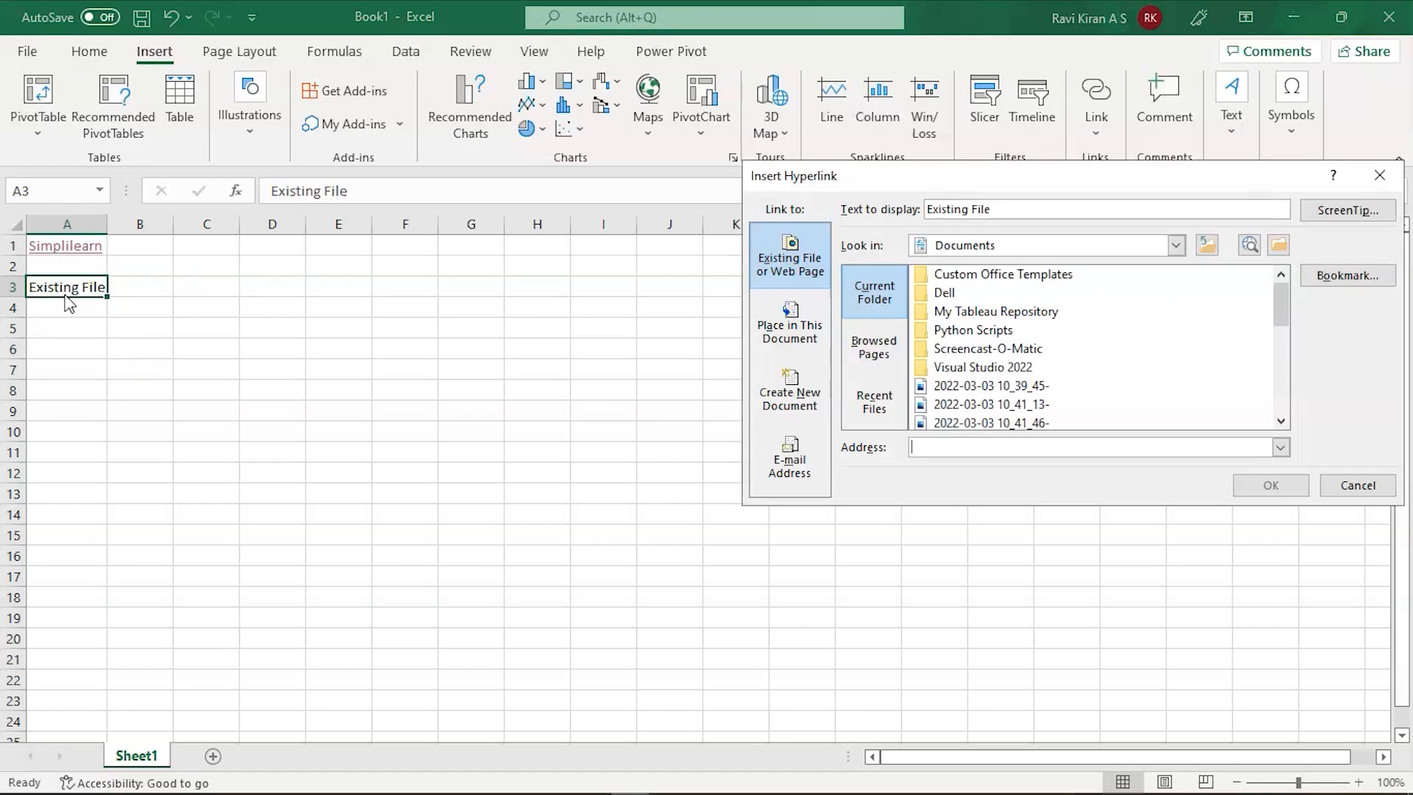
Step: Browse for the link file in Downloads > PPT with All Files shown
{"action": "left_click", "coordinate": [801, 248]}
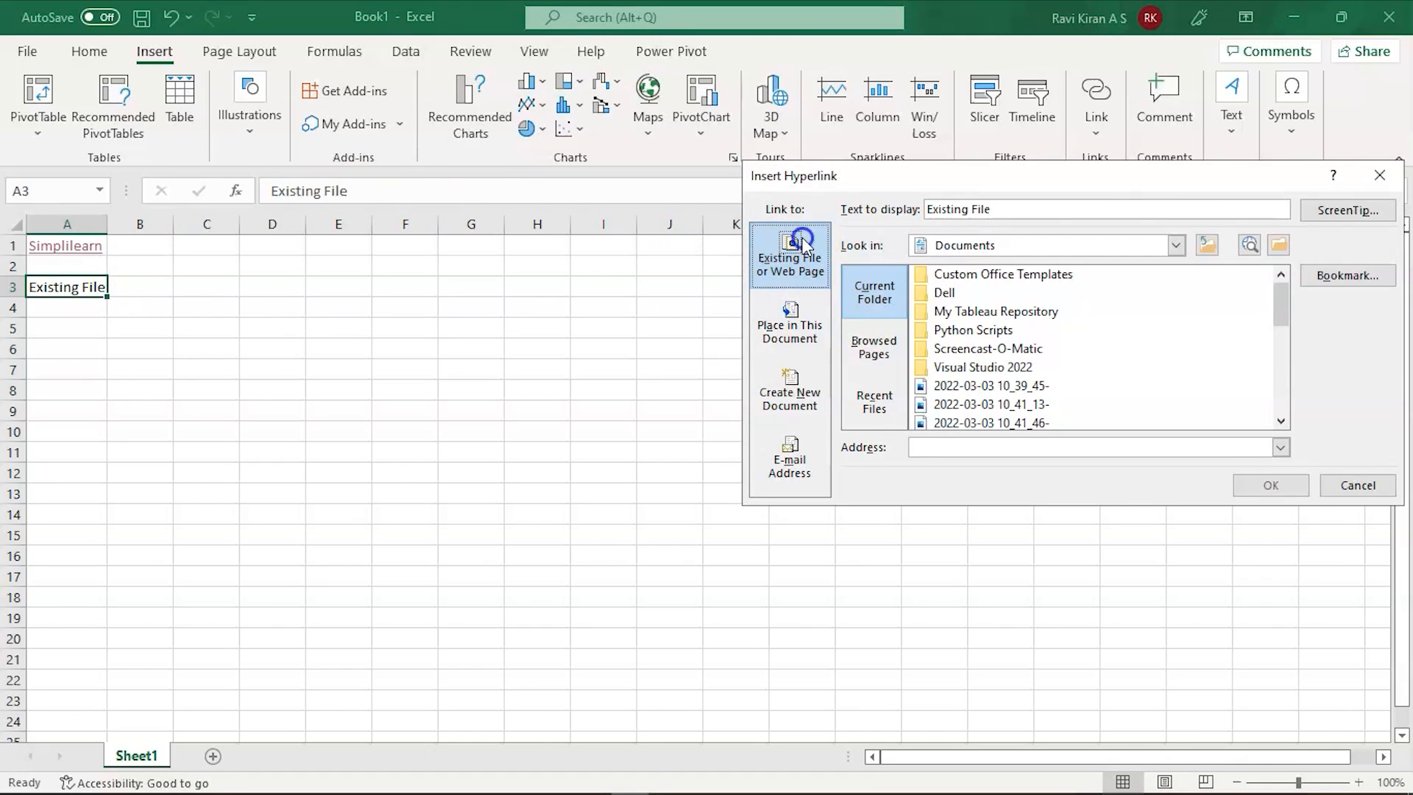
{"action": "left_click", "coordinate": [1279, 245]}
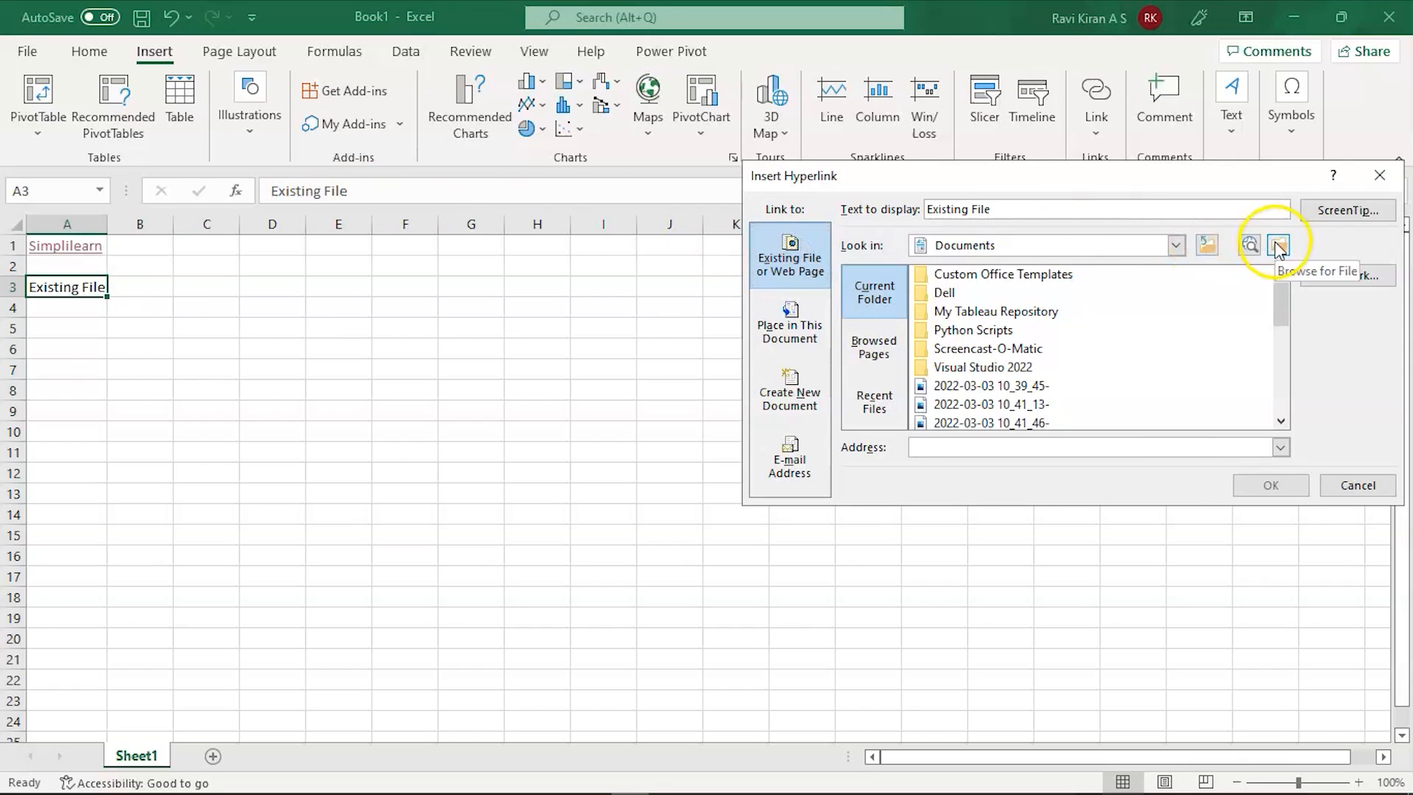
{"action": "left_click", "coordinate": [1279, 246]}
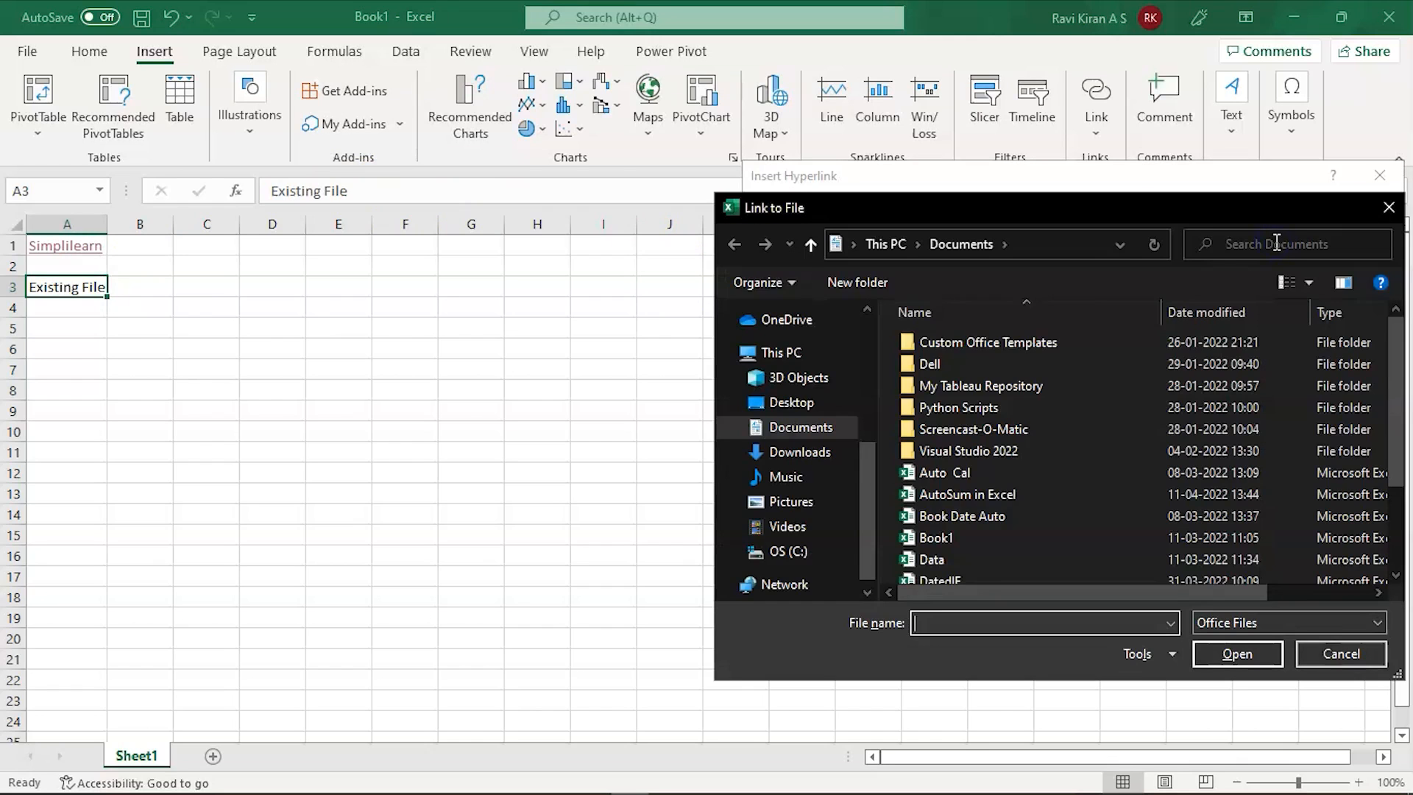
{"action": "left_click", "coordinate": [797, 452]}
{"action": "left_click", "coordinate": [1247, 620]}
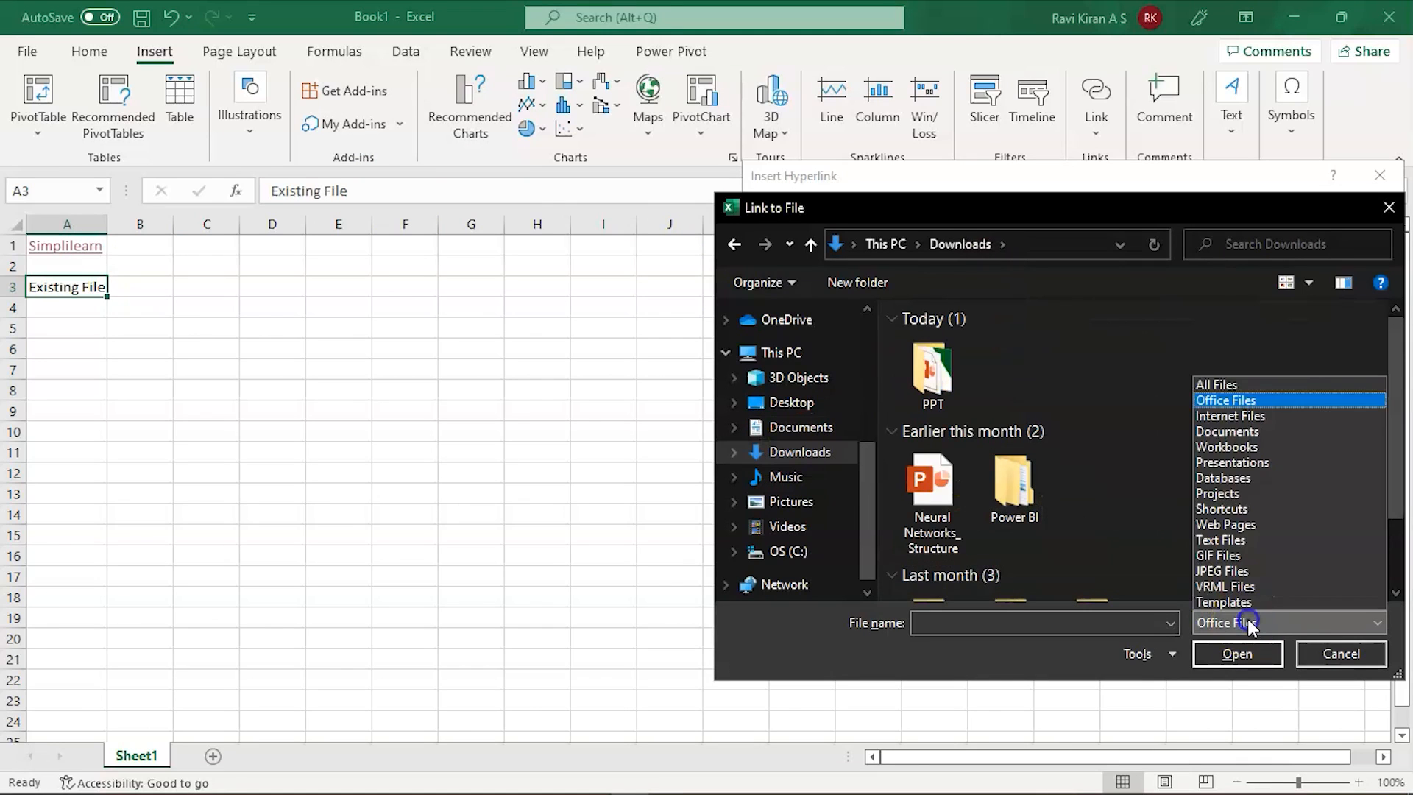
{"action": "left_click", "coordinate": [1234, 384]}
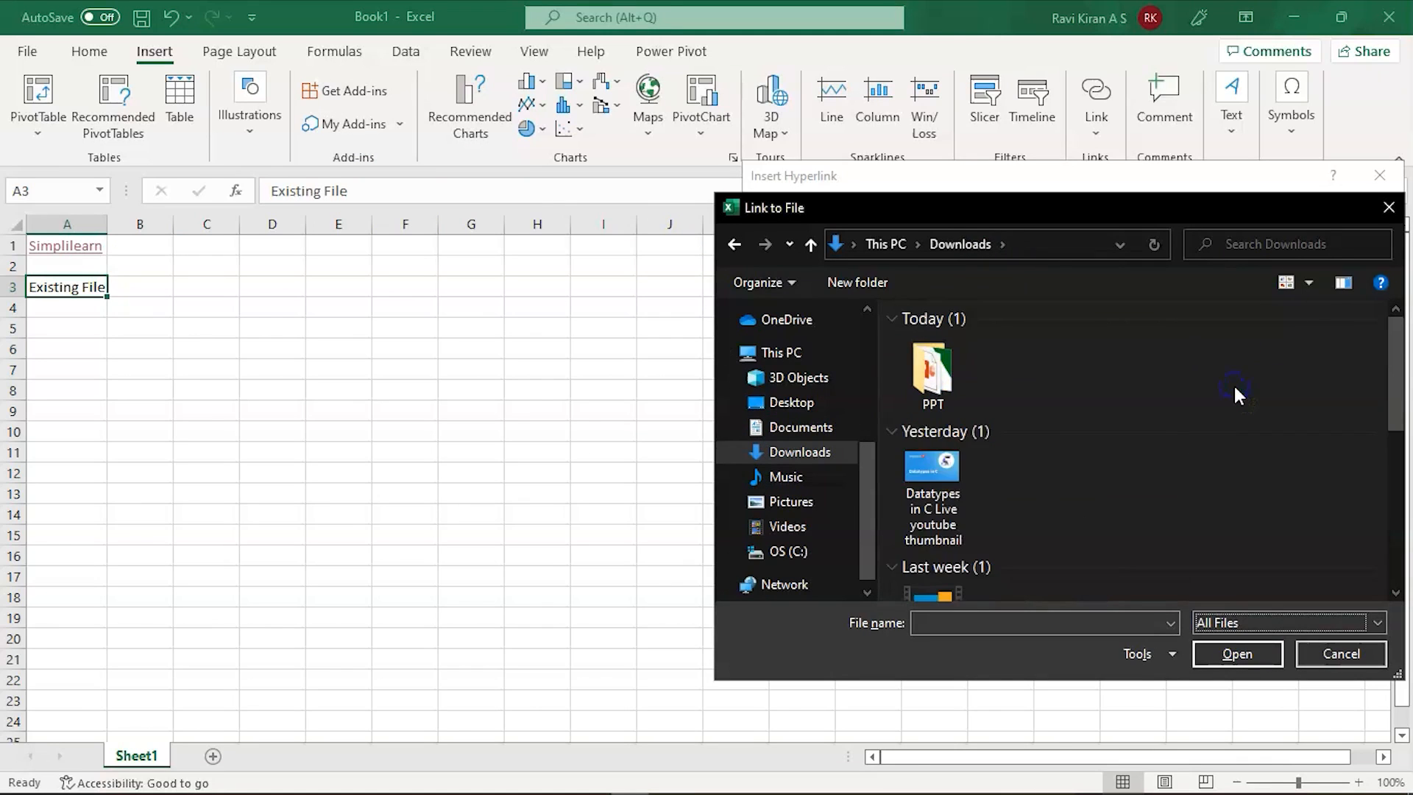
{"action": "left_click", "coordinate": [1228, 622]}
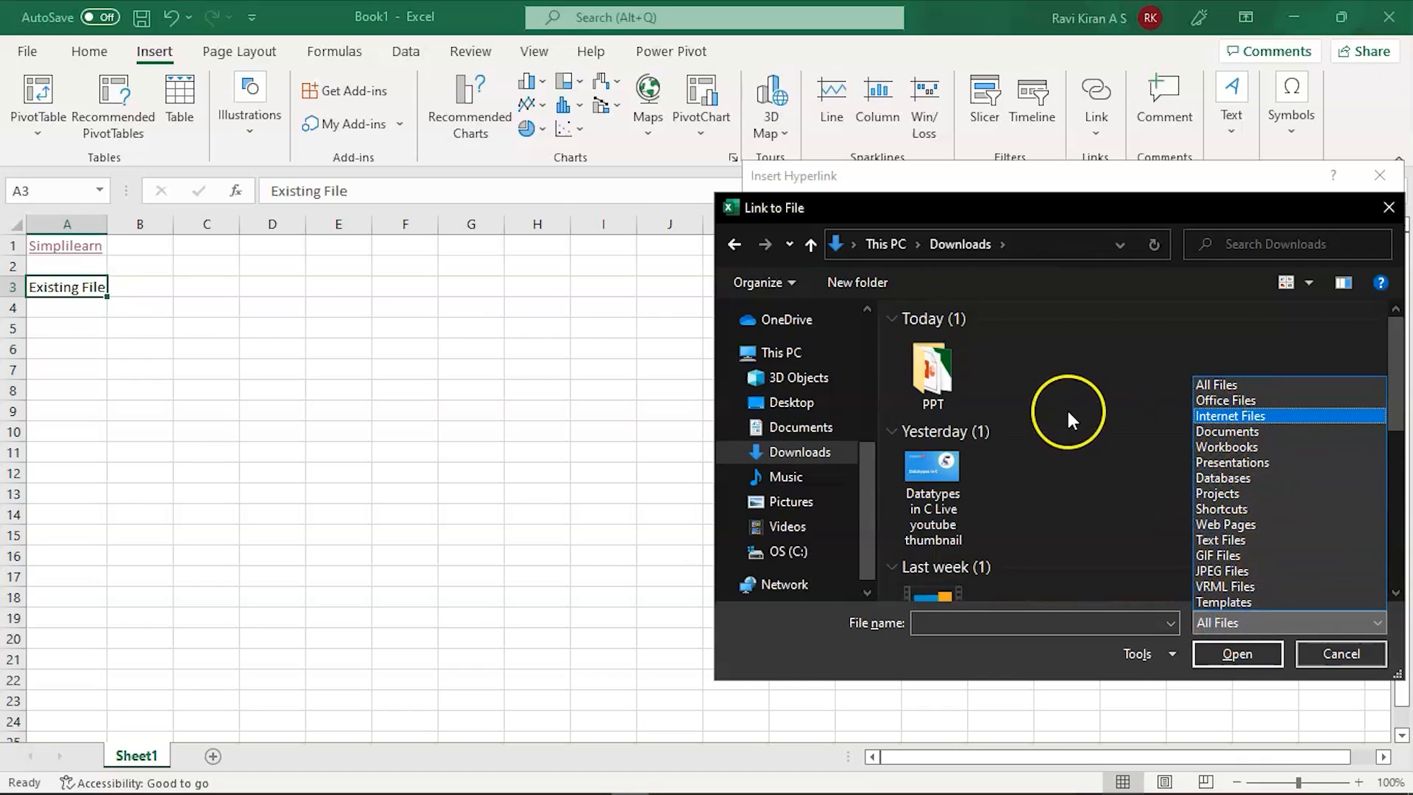
{"action": "left_click", "coordinate": [951, 387]}
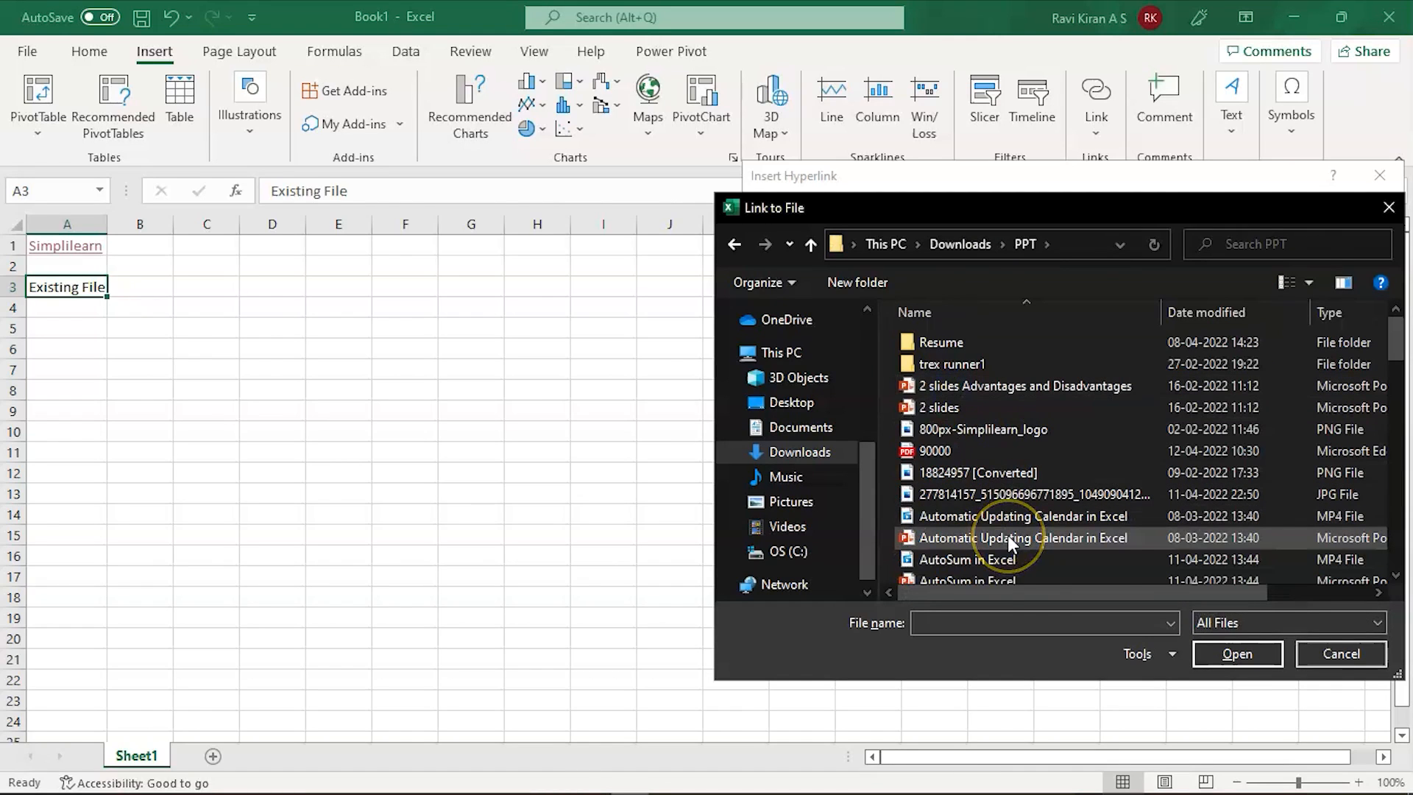
Step: Choose the Fundamentals-of-Computer-Programming-with-CSharp PDF and confirm the A3 hyperlink
{"action": "scroll", "coordinate": [1009, 543], "scroll_direction": "down", "scroll_amount": 1}
{"action": "scroll", "coordinate": [1008, 536], "scroll_direction": "down", "scroll_amount": 2}
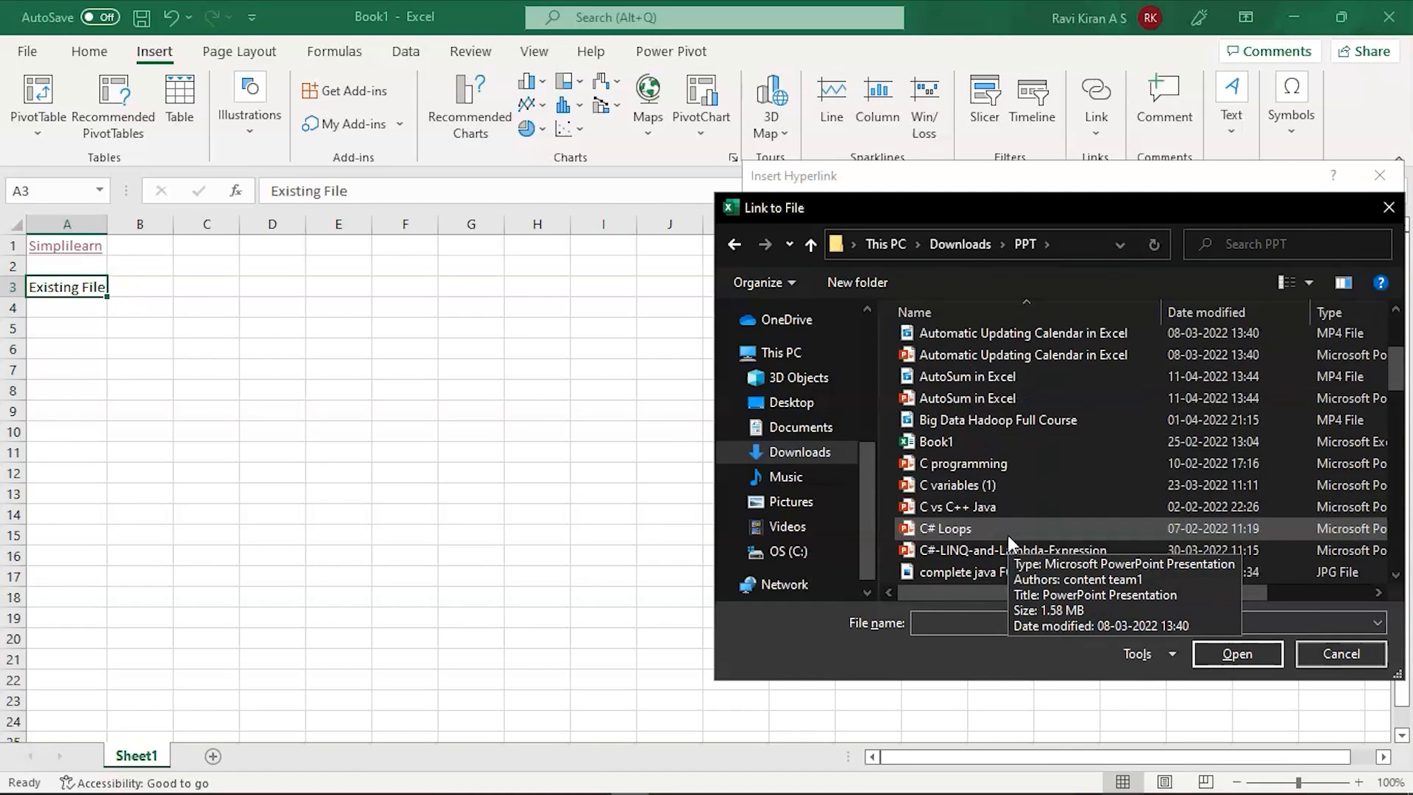
{"action": "scroll", "coordinate": [1008, 535], "scroll_direction": "down", "scroll_amount": 3}
{"action": "scroll", "coordinate": [1007, 532], "scroll_direction": "down", "scroll_amount": 4}
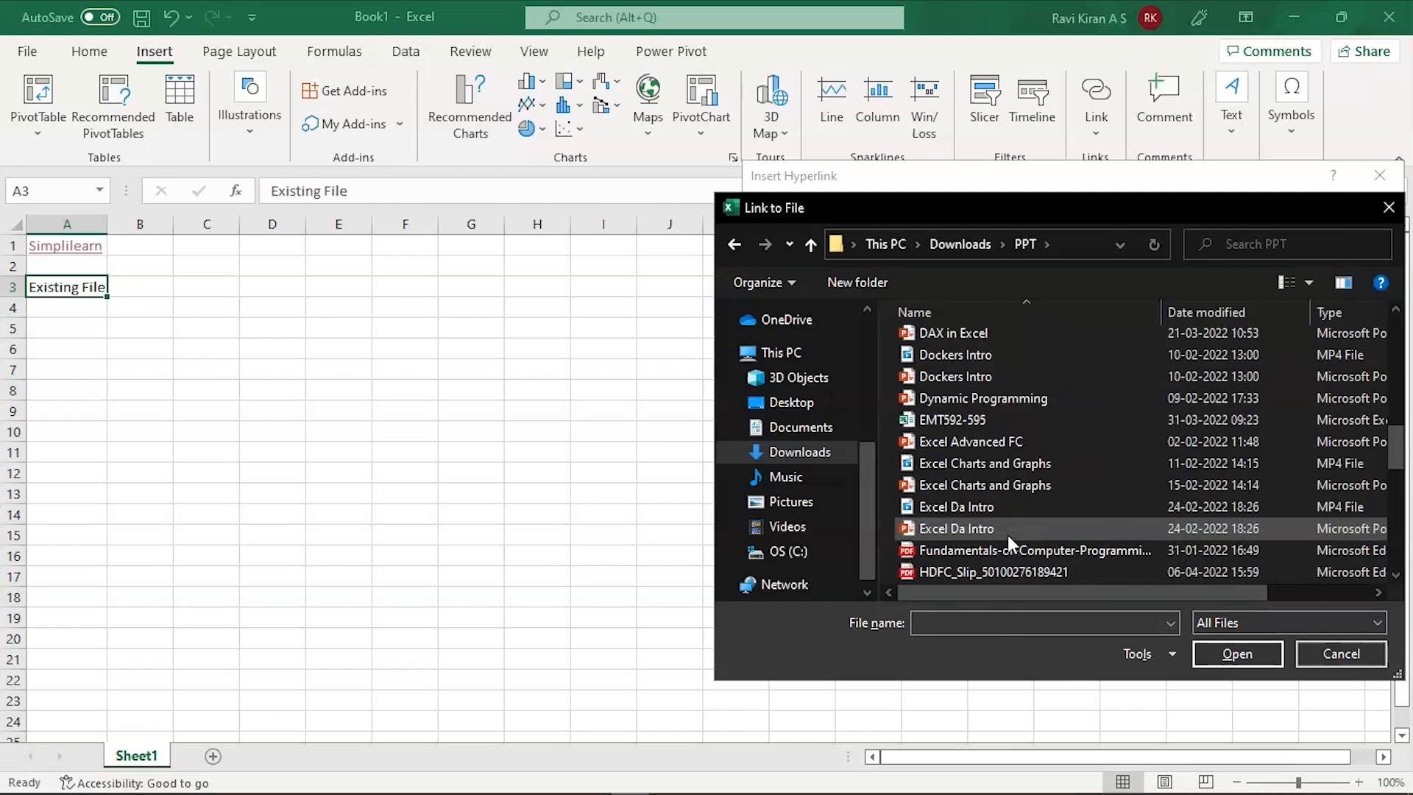
{"action": "left_click", "coordinate": [987, 488]}
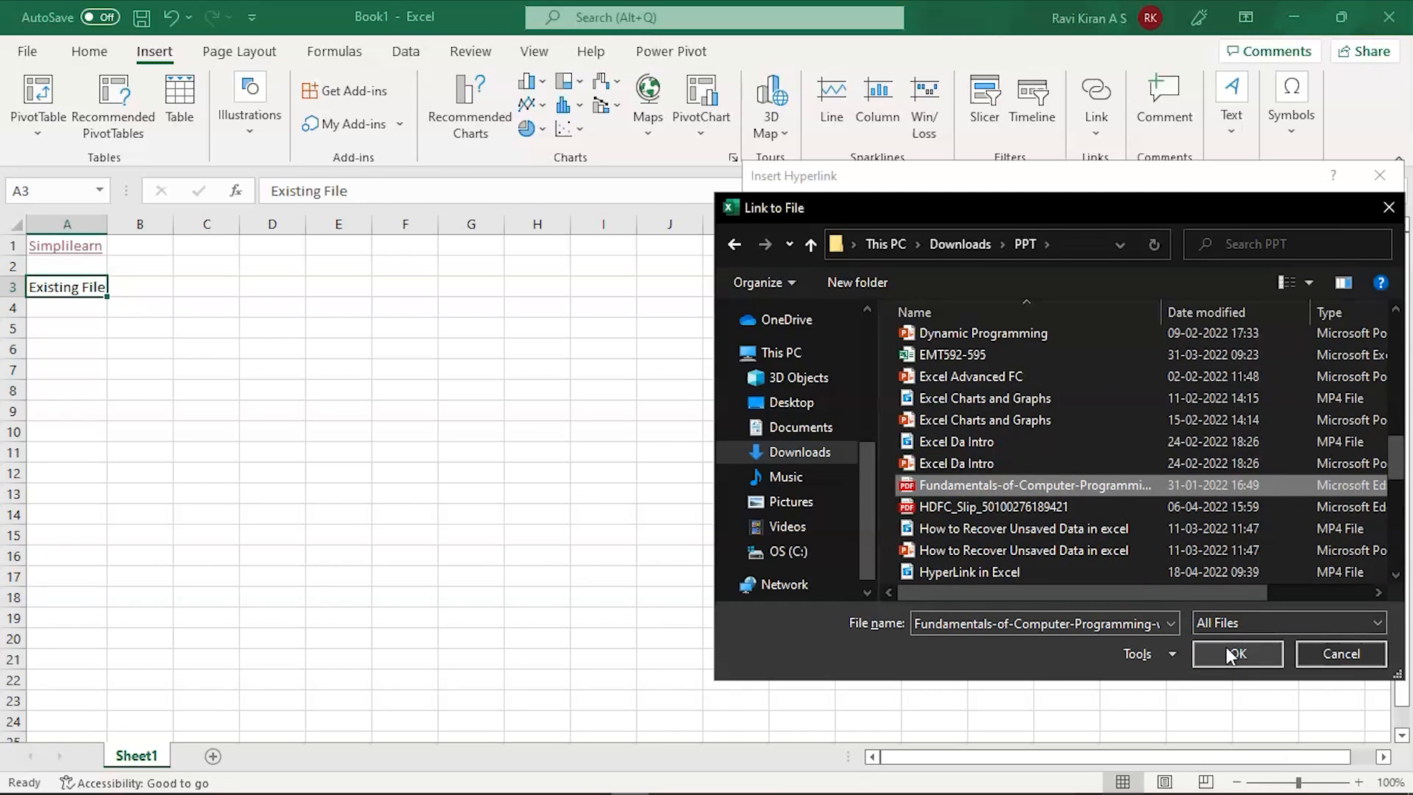
{"action": "left_click", "coordinate": [1229, 654]}
{"action": "left_click", "coordinate": [1257, 484]}
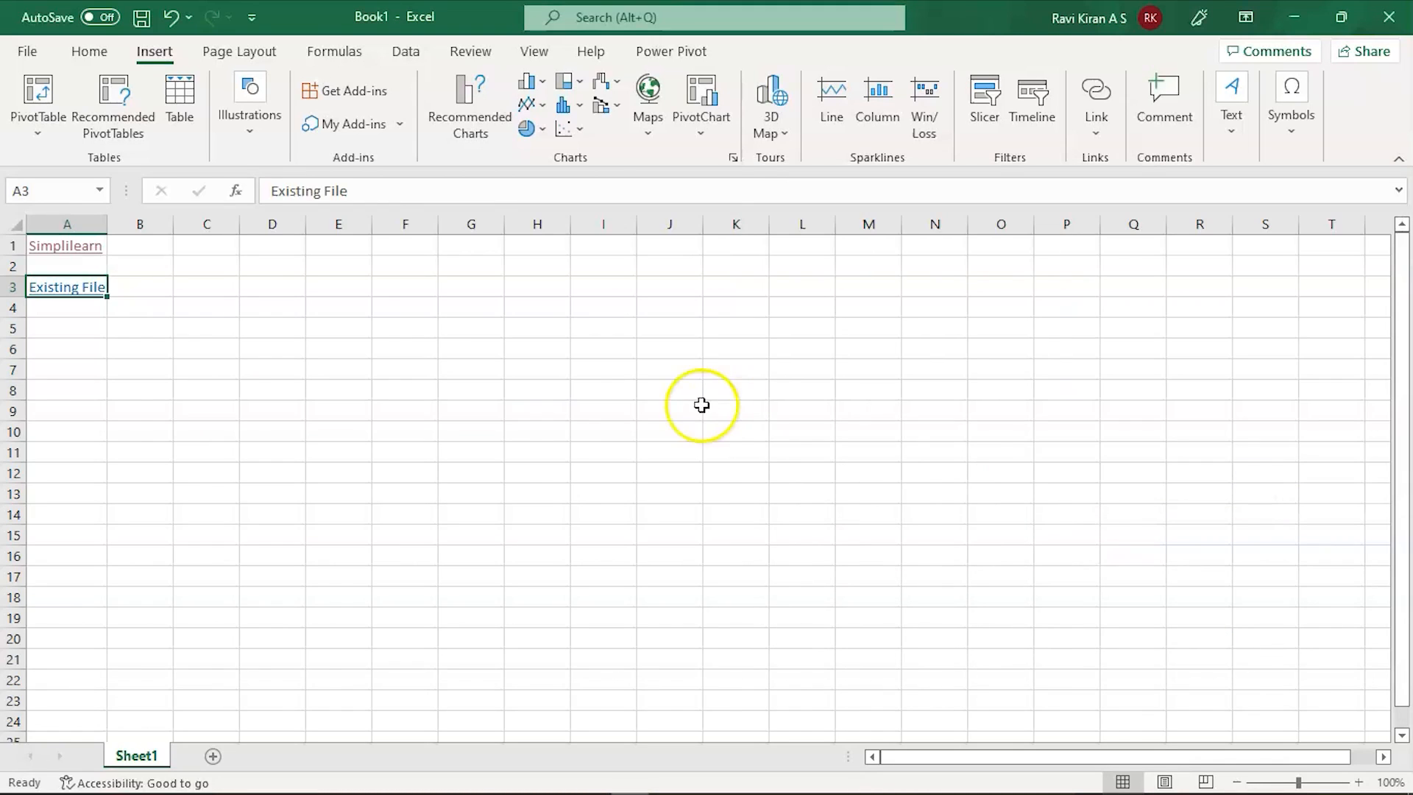
{"action": "left_click", "coordinate": [99, 406]}
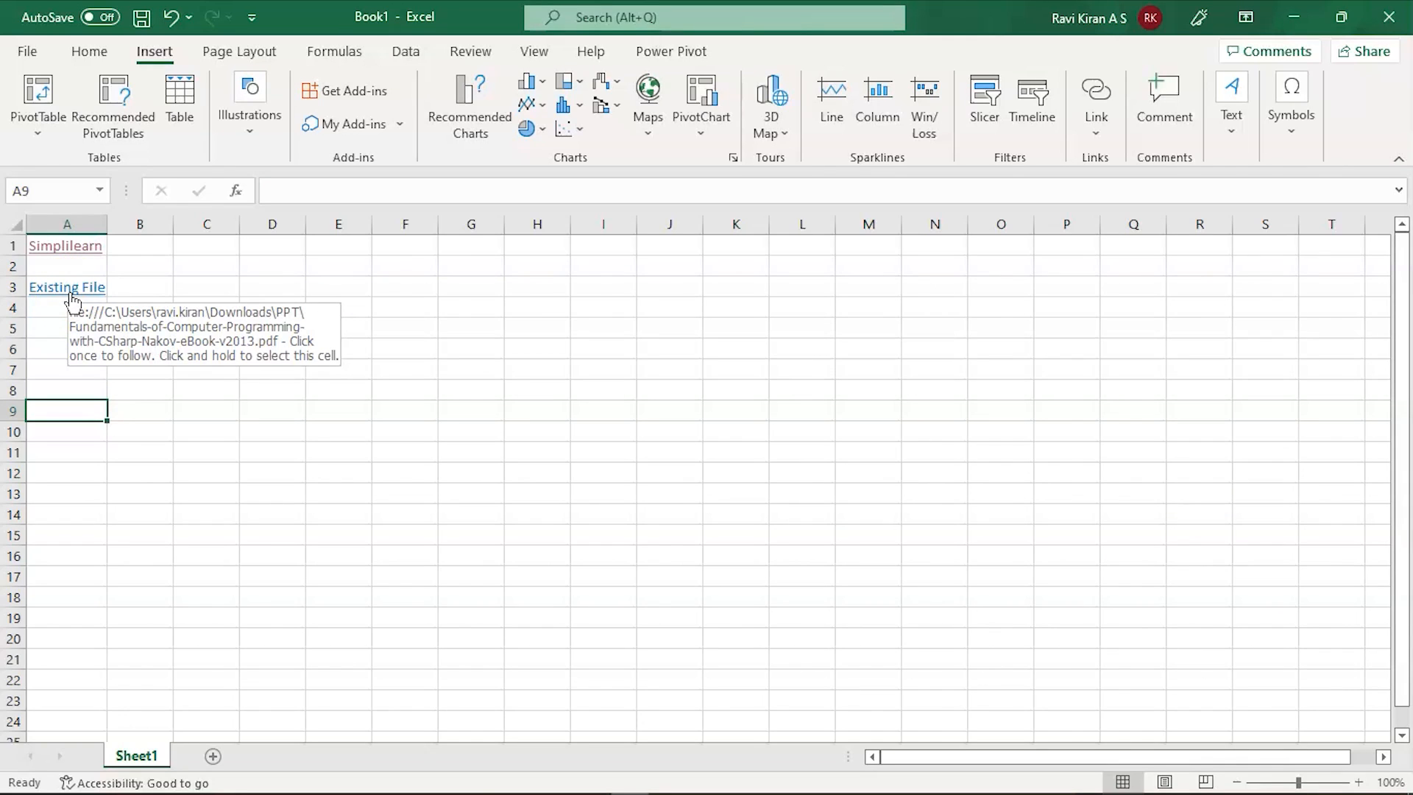
{"action": "left_click", "coordinate": [72, 295]}
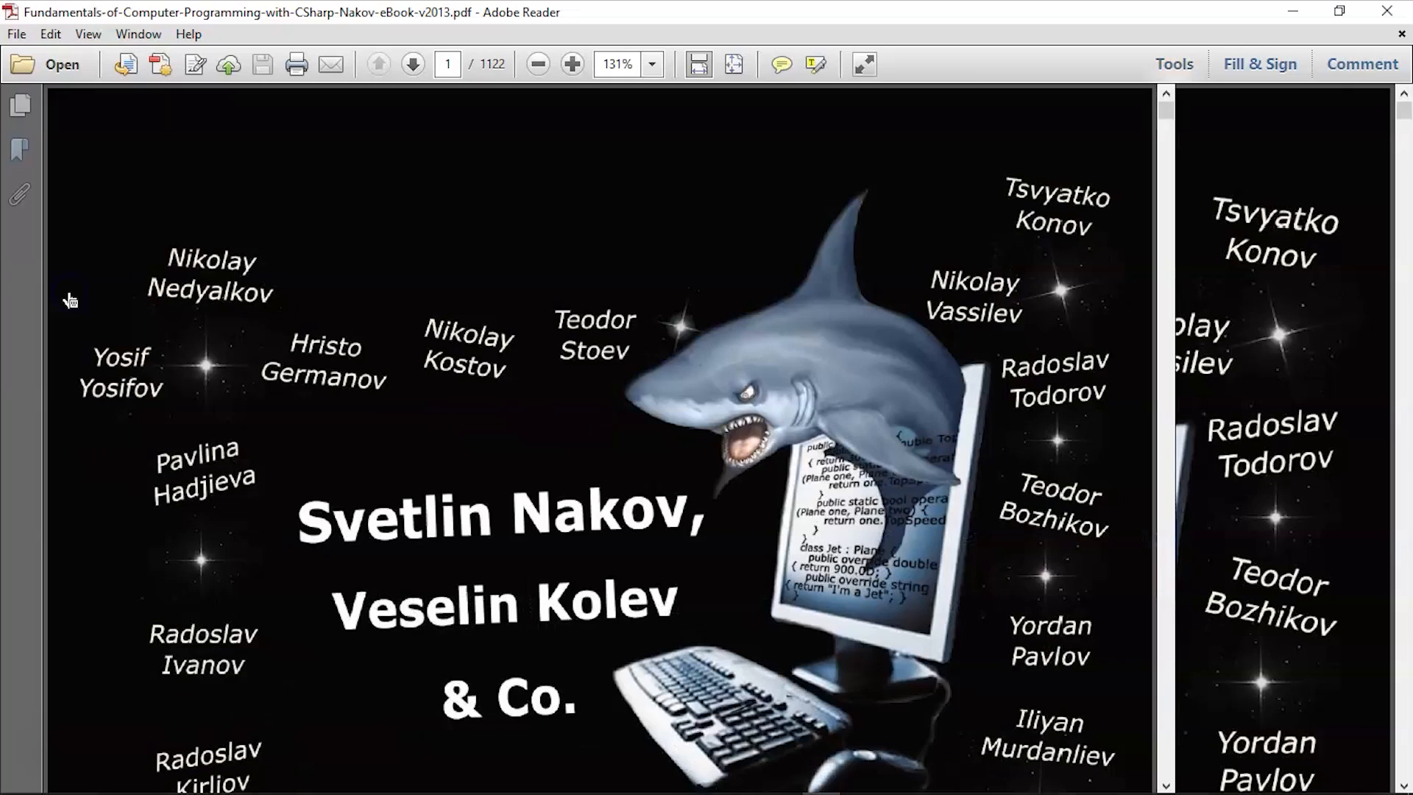
{"action": "scroll", "coordinate": [736, 508], "scroll_direction": "down", "scroll_amount": 5}
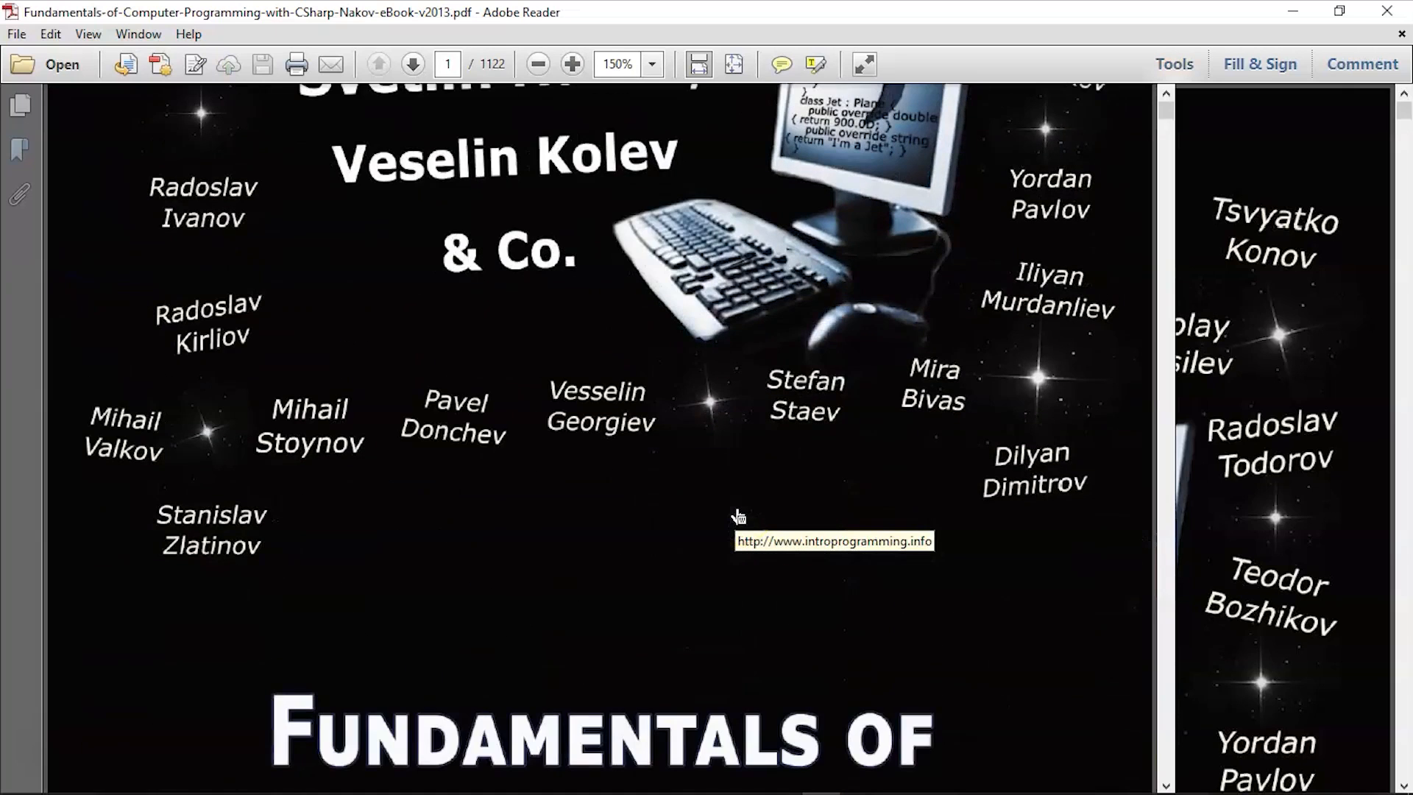
{"action": "left_click", "coordinate": [1386, 11]}
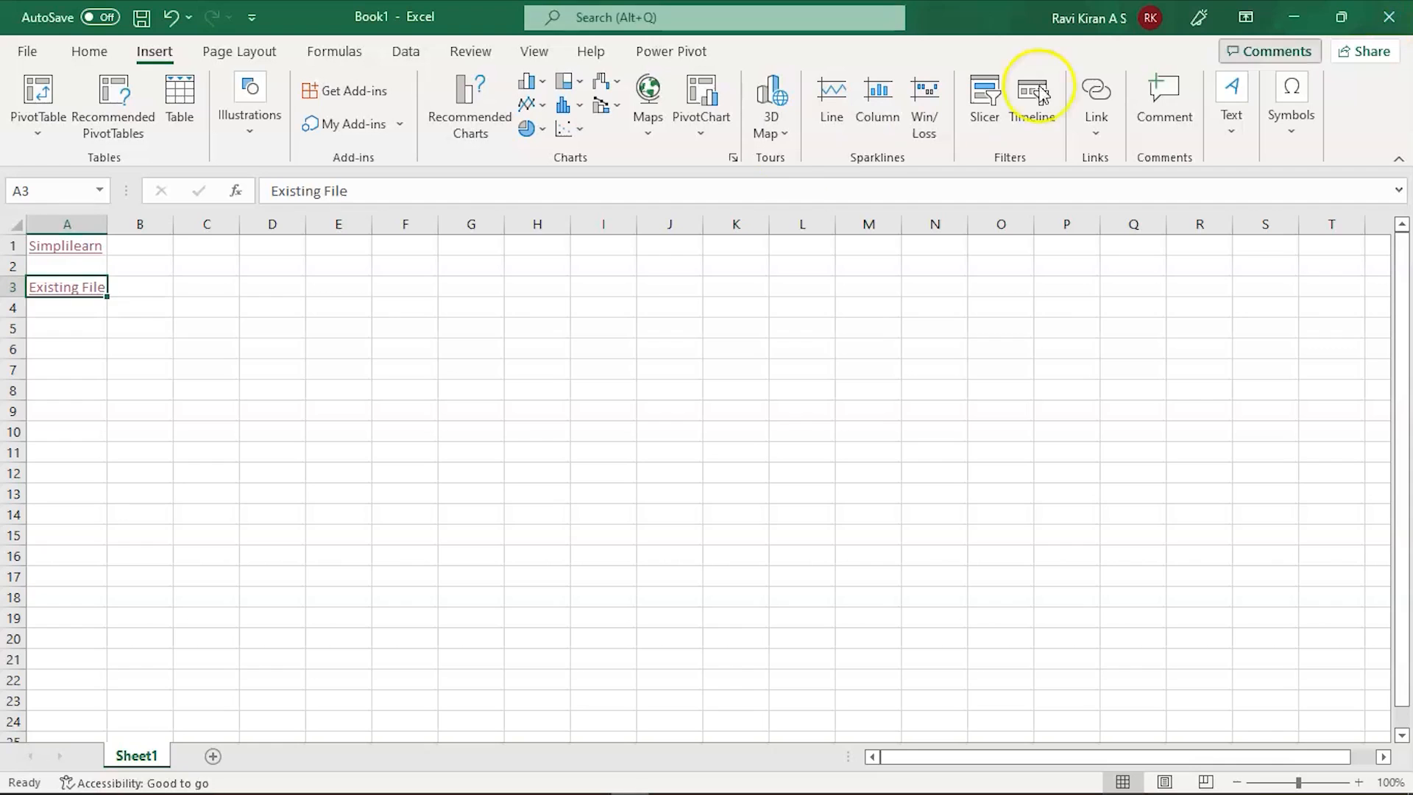
{"action": "left_click", "coordinate": [92, 296]}
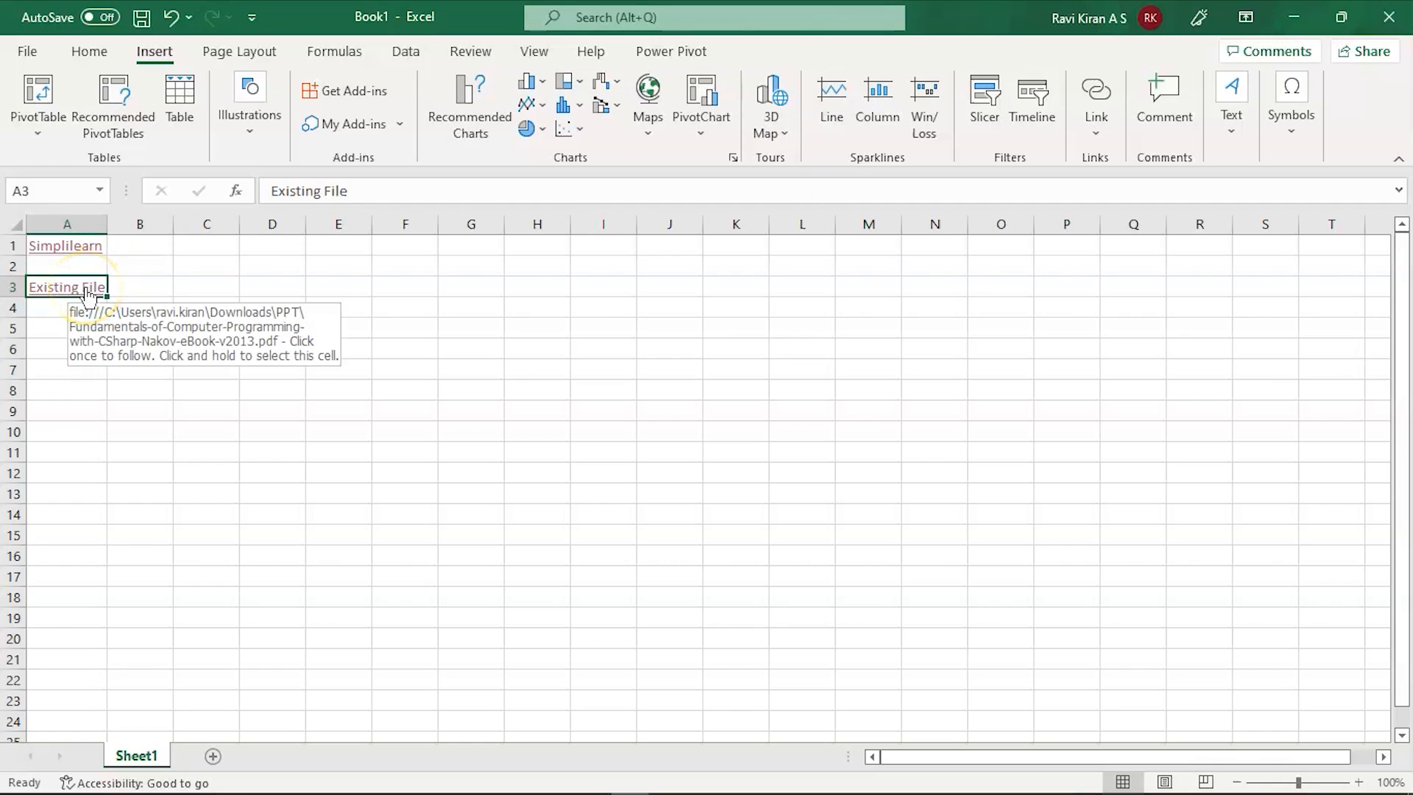
{"action": "left_click", "coordinate": [70, 254]}
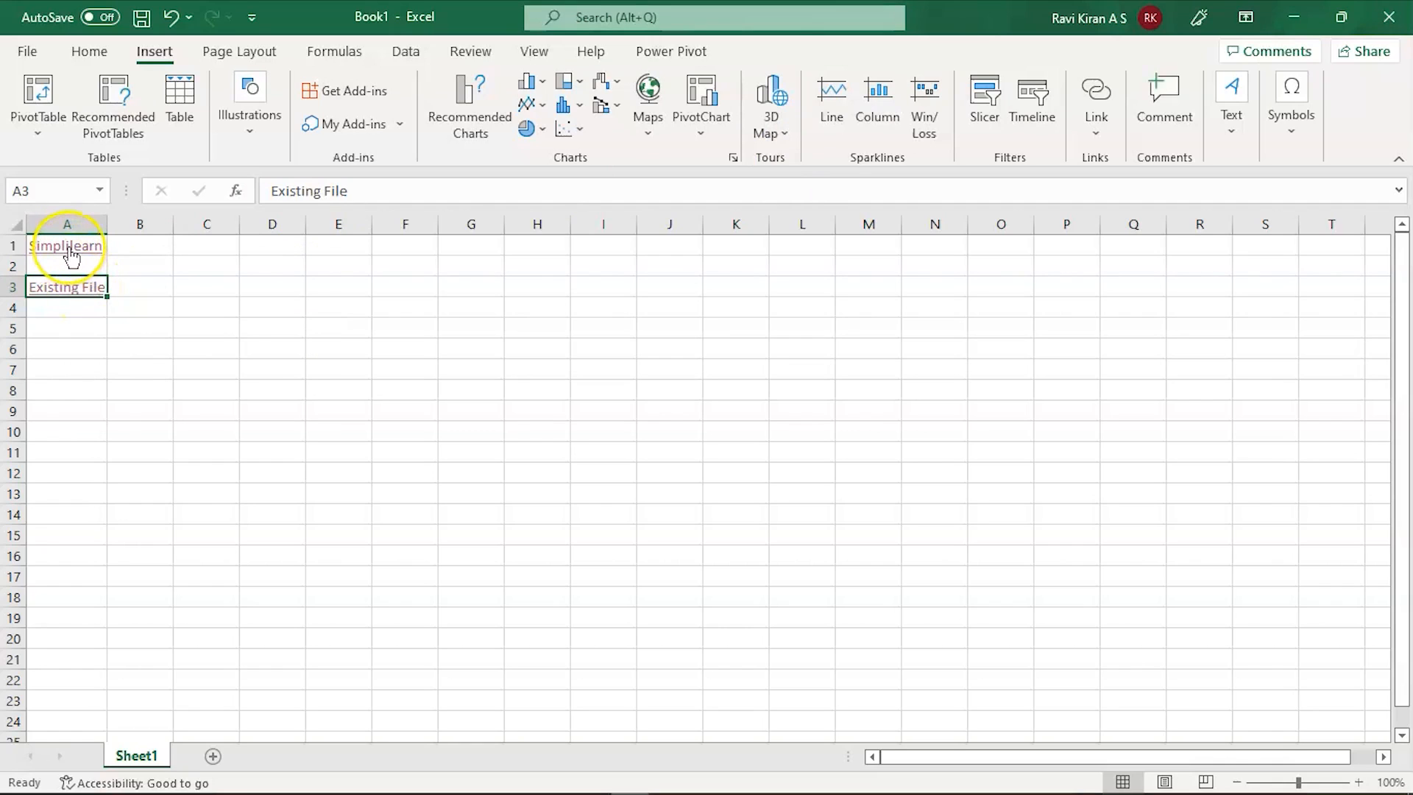
{"action": "left_click", "coordinate": [85, 253]}
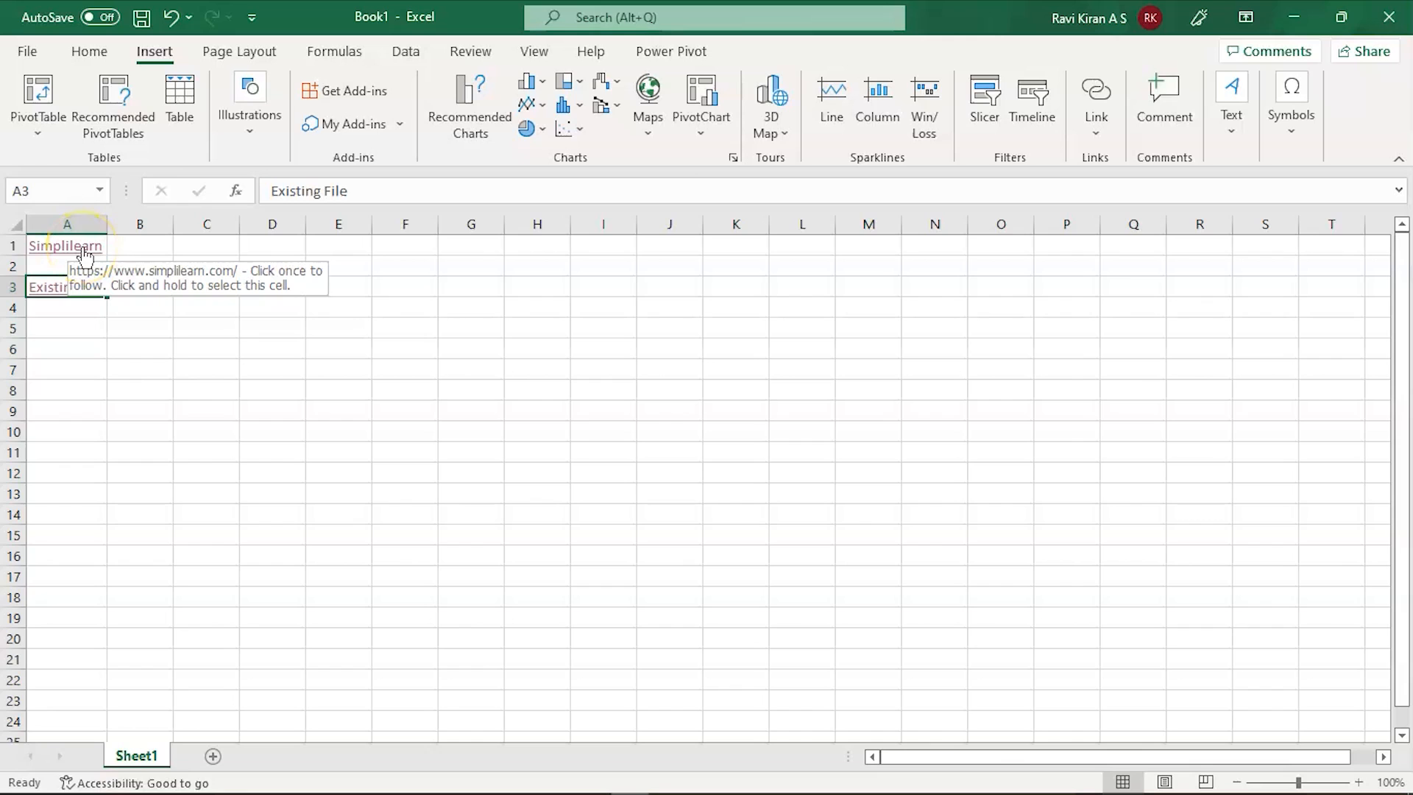
Step: Give the A1 Simplilearn hyperlink the ScreenTip 'Click her to know more' via Edit Hyperlink
{"action": "right_click", "coordinate": [86, 254]}
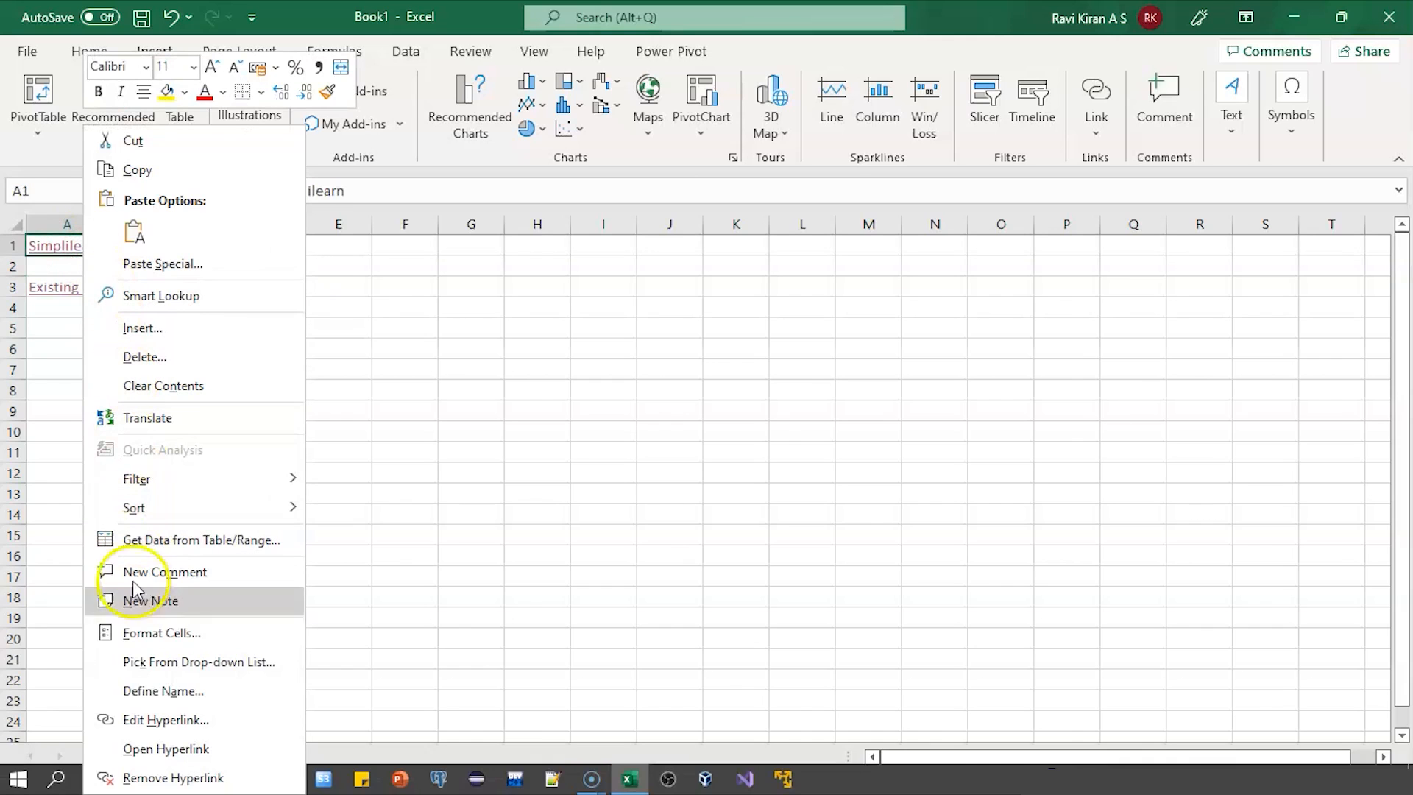
{"action": "left_click", "coordinate": [134, 714]}
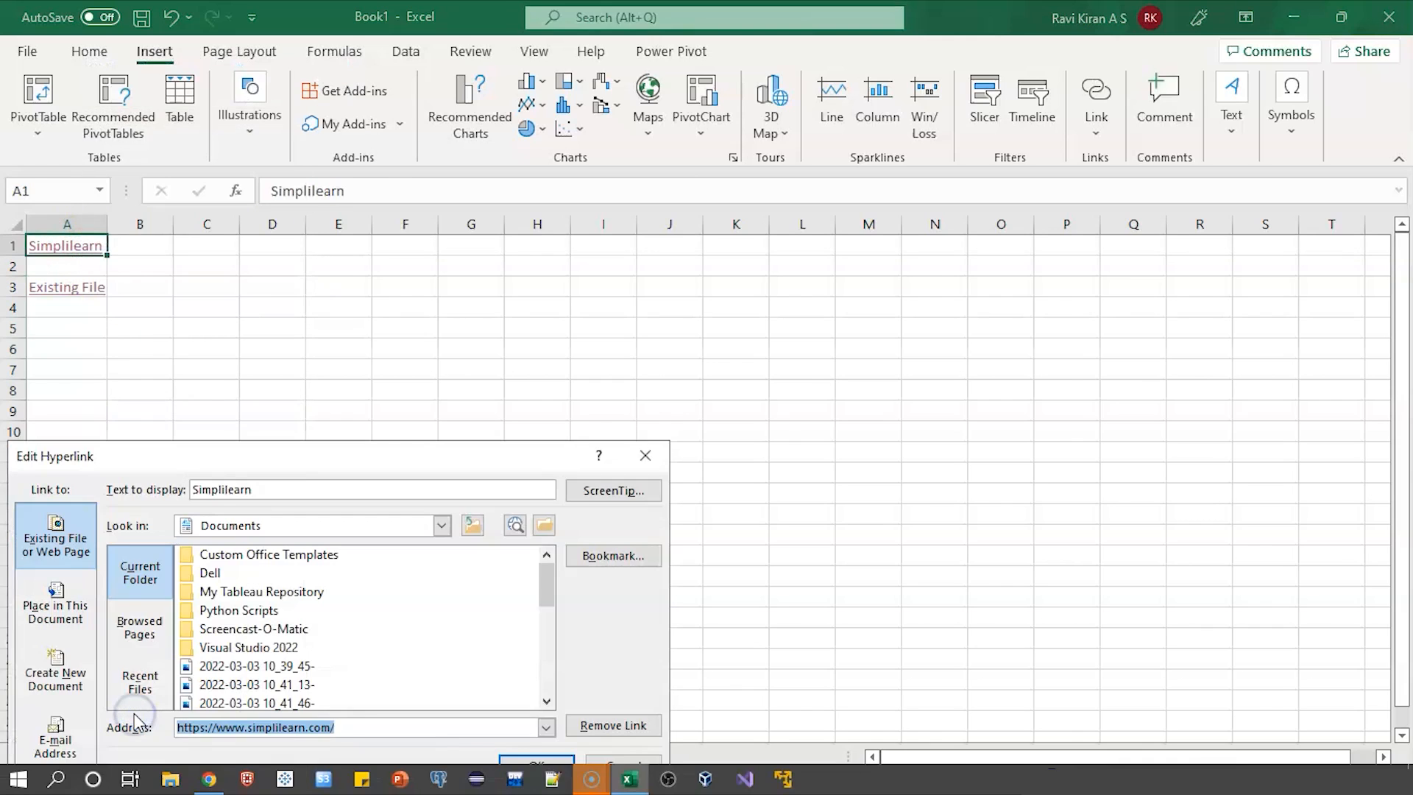
{"action": "left_click", "coordinate": [619, 650]}
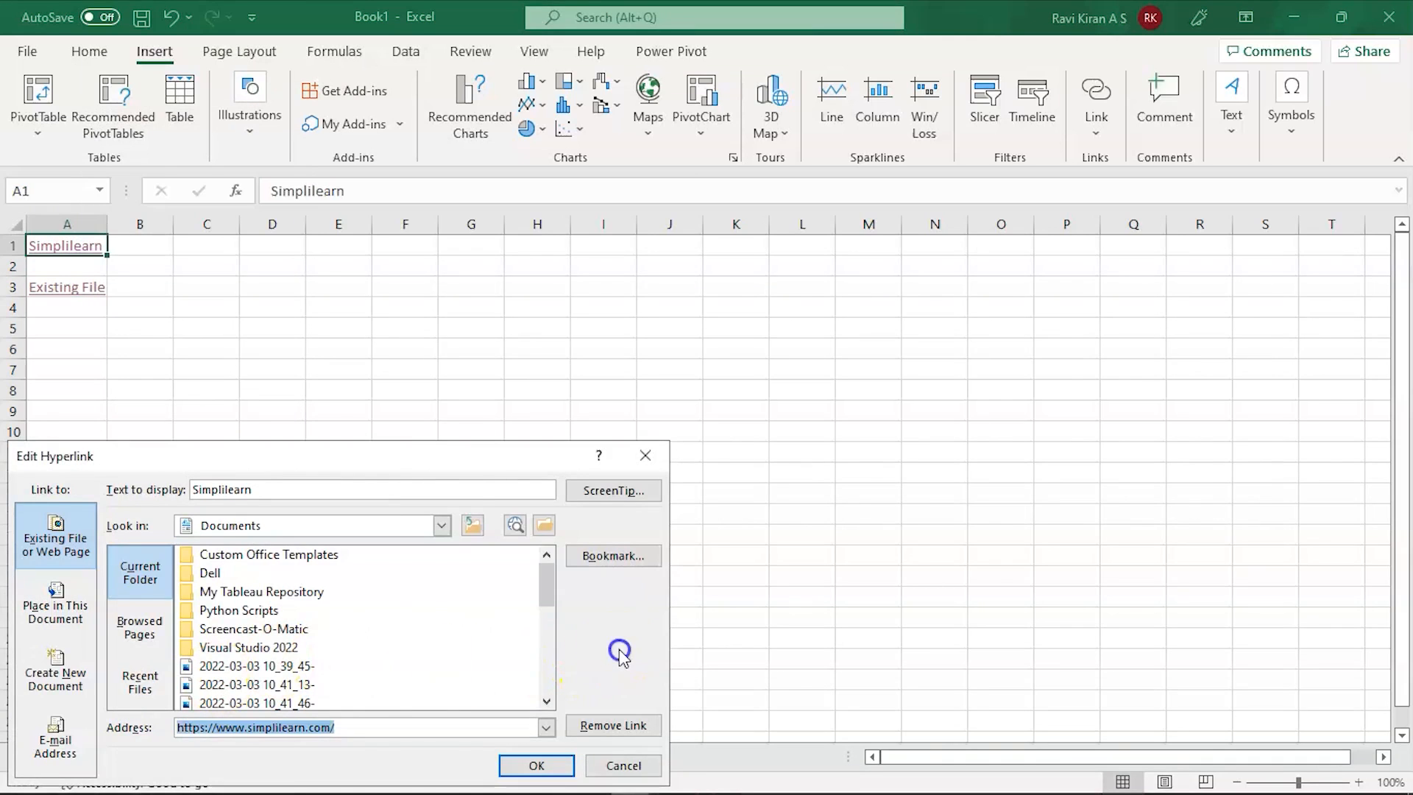
{"action": "left_click_drag", "start_coordinate": [445, 459], "coordinate": [570, 284]}
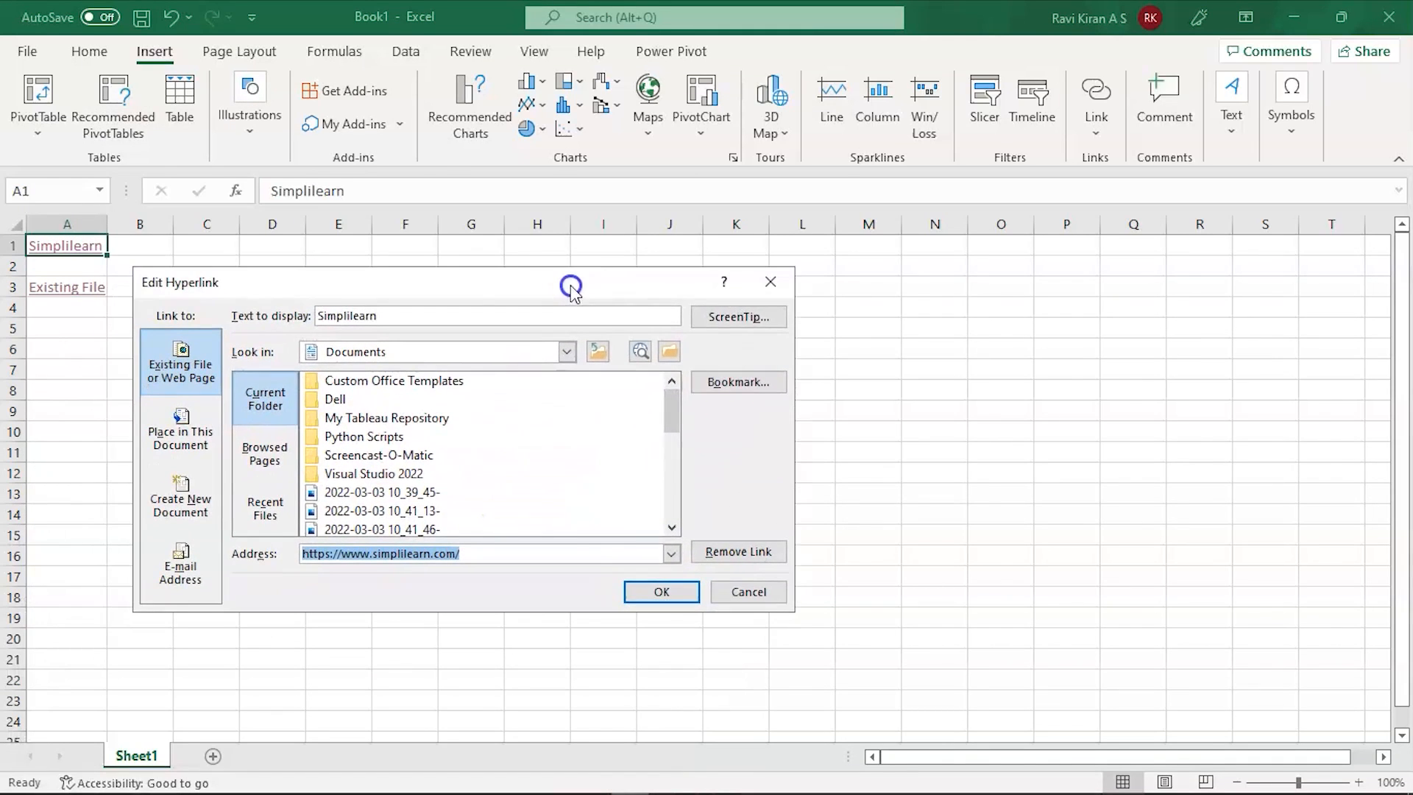
{"action": "left_click", "coordinate": [727, 322]}
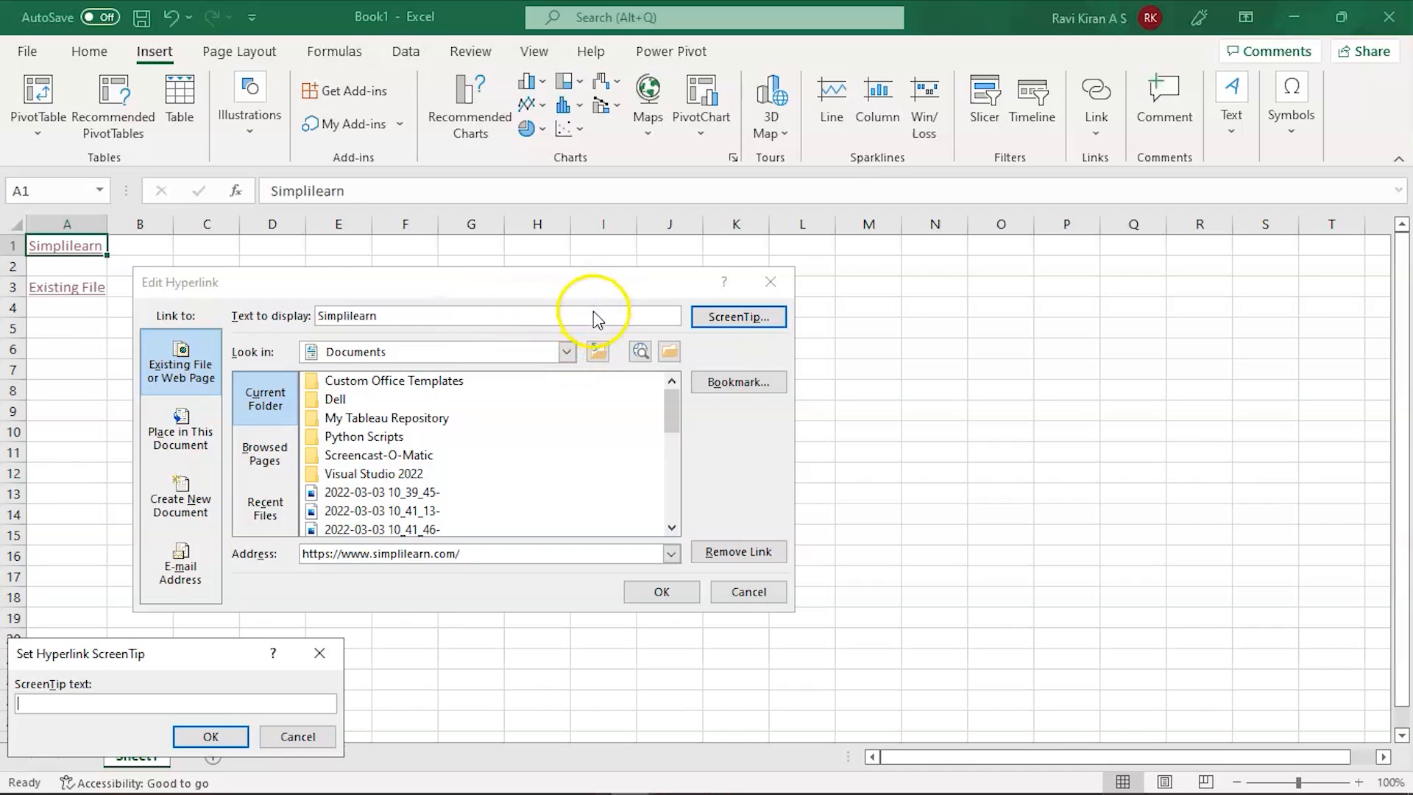
{"action": "left_click", "coordinate": [221, 704]}
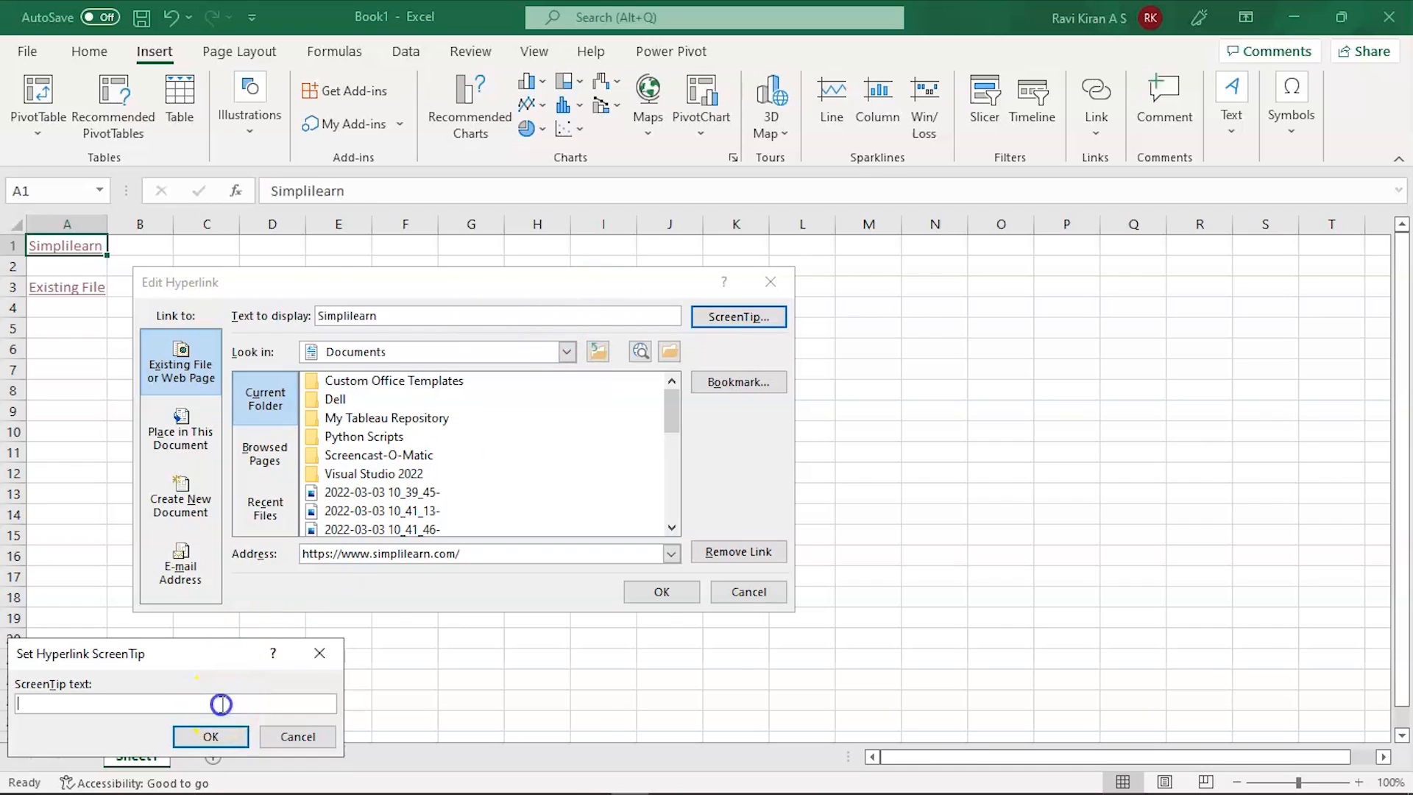
{"action": "type", "text": "Click her to know more"}
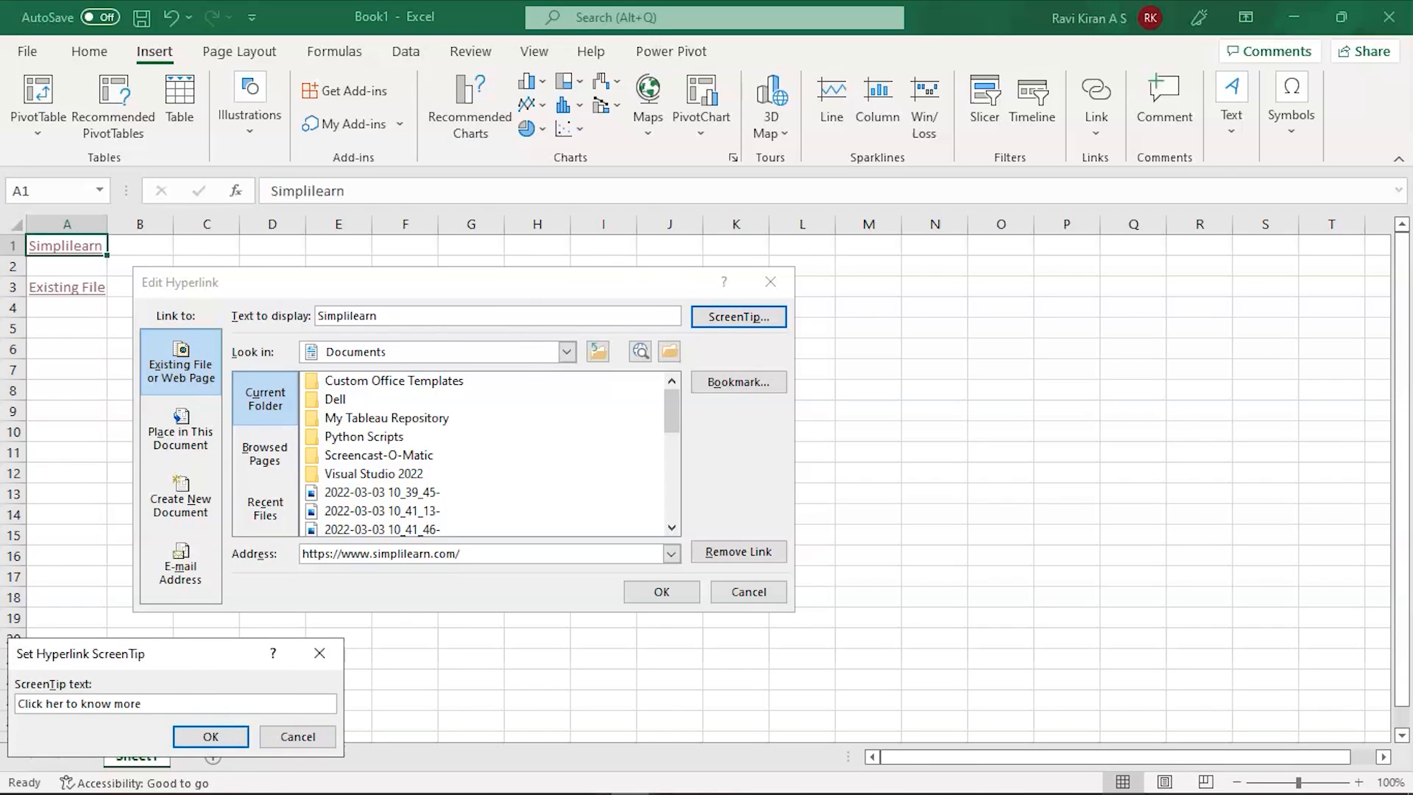
{"action": "left_click", "coordinate": [208, 735]}
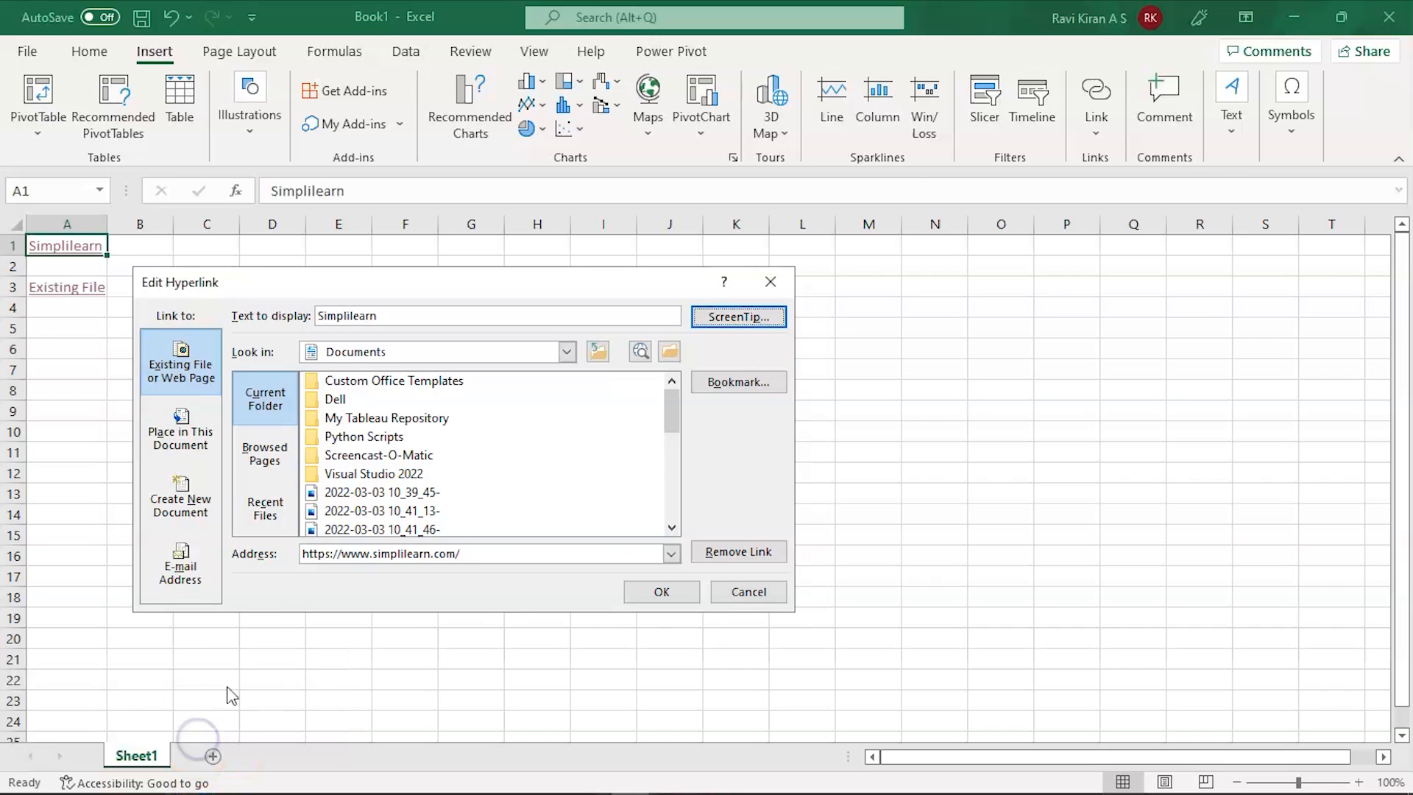
{"action": "left_click", "coordinate": [685, 593]}
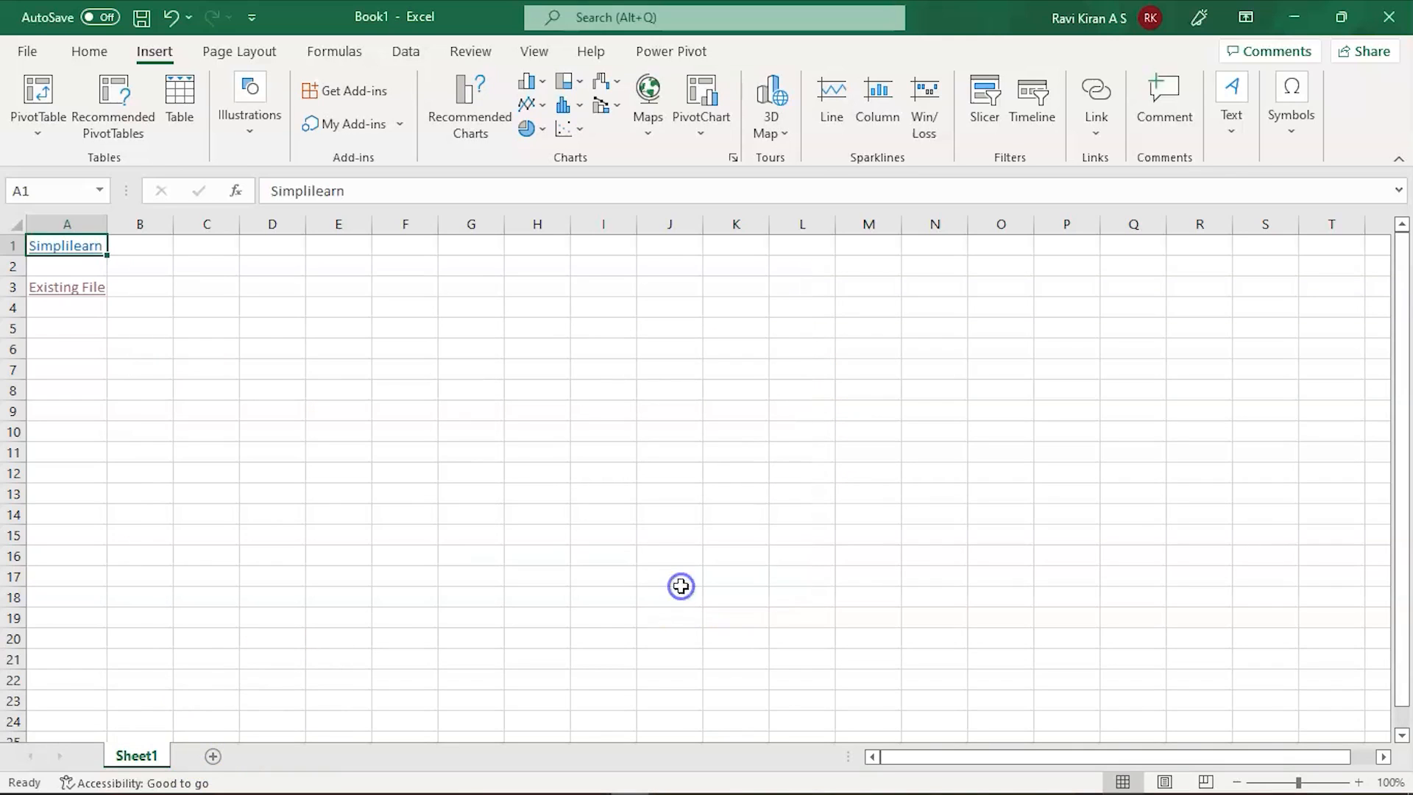
Step: Correct the A1 link's ScreenTip typo so it reads 'Click here to know more'
{"action": "mouse_move", "coordinate": [94, 255]}
{"action": "left_click", "coordinate": [93, 253]}
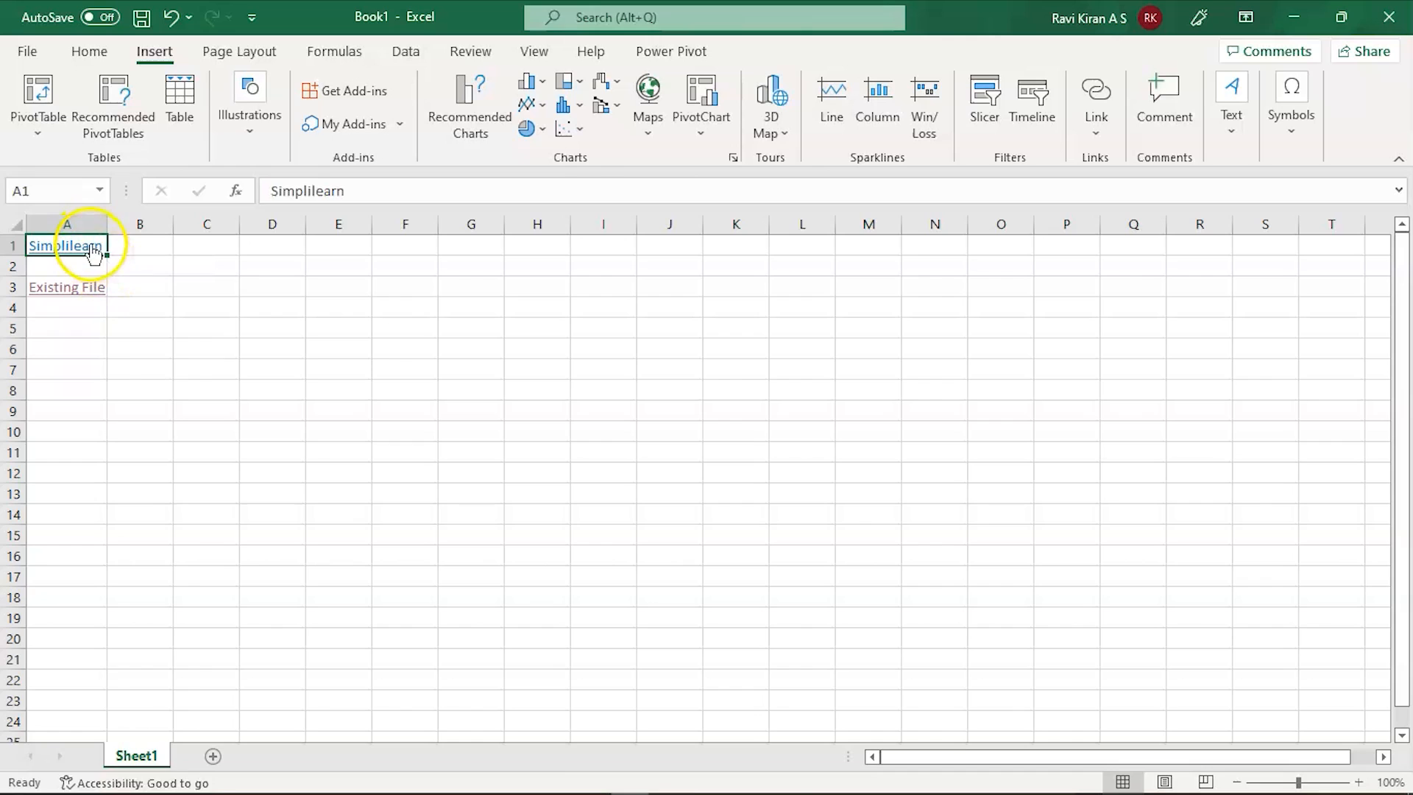
{"action": "right_click", "coordinate": [92, 249]}
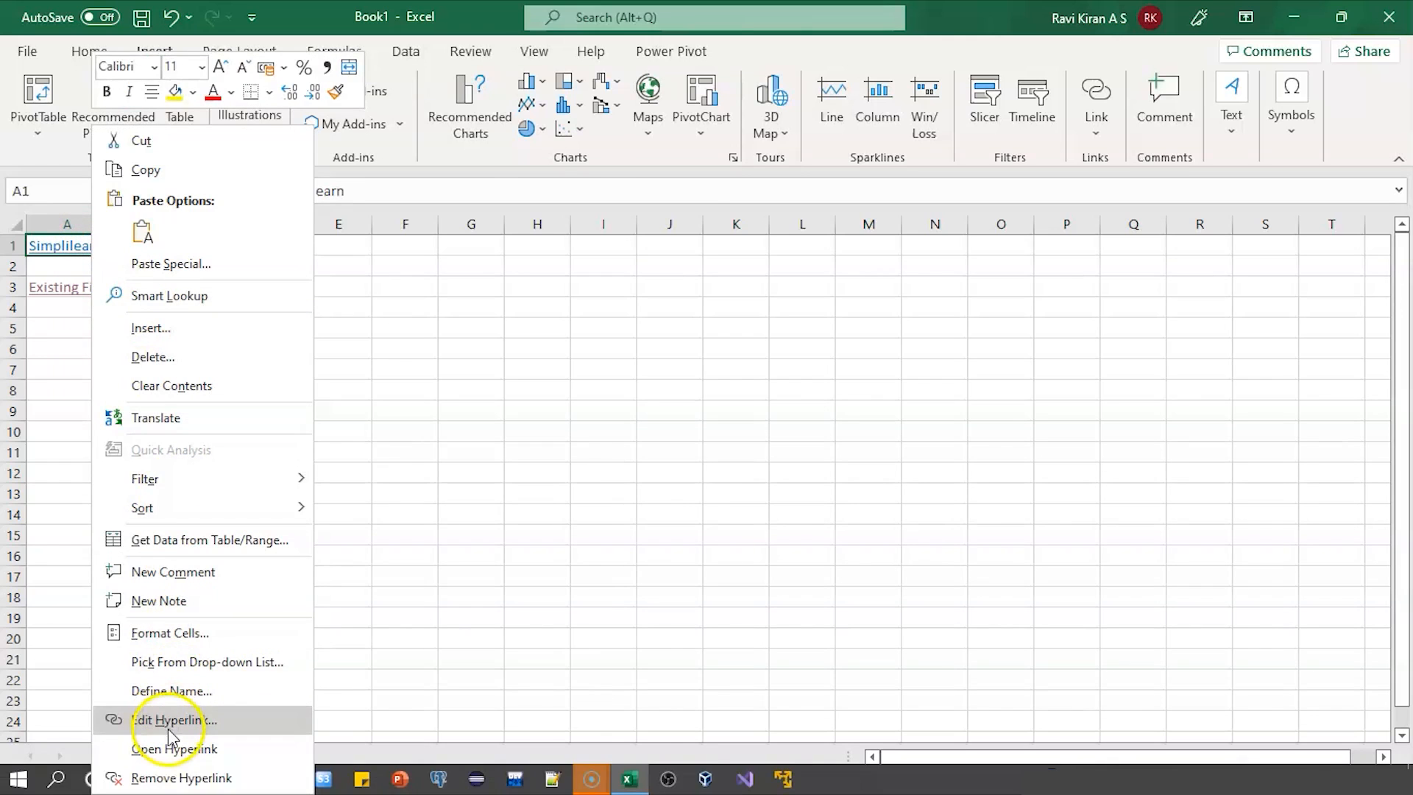
{"action": "left_click", "coordinate": [168, 725]}
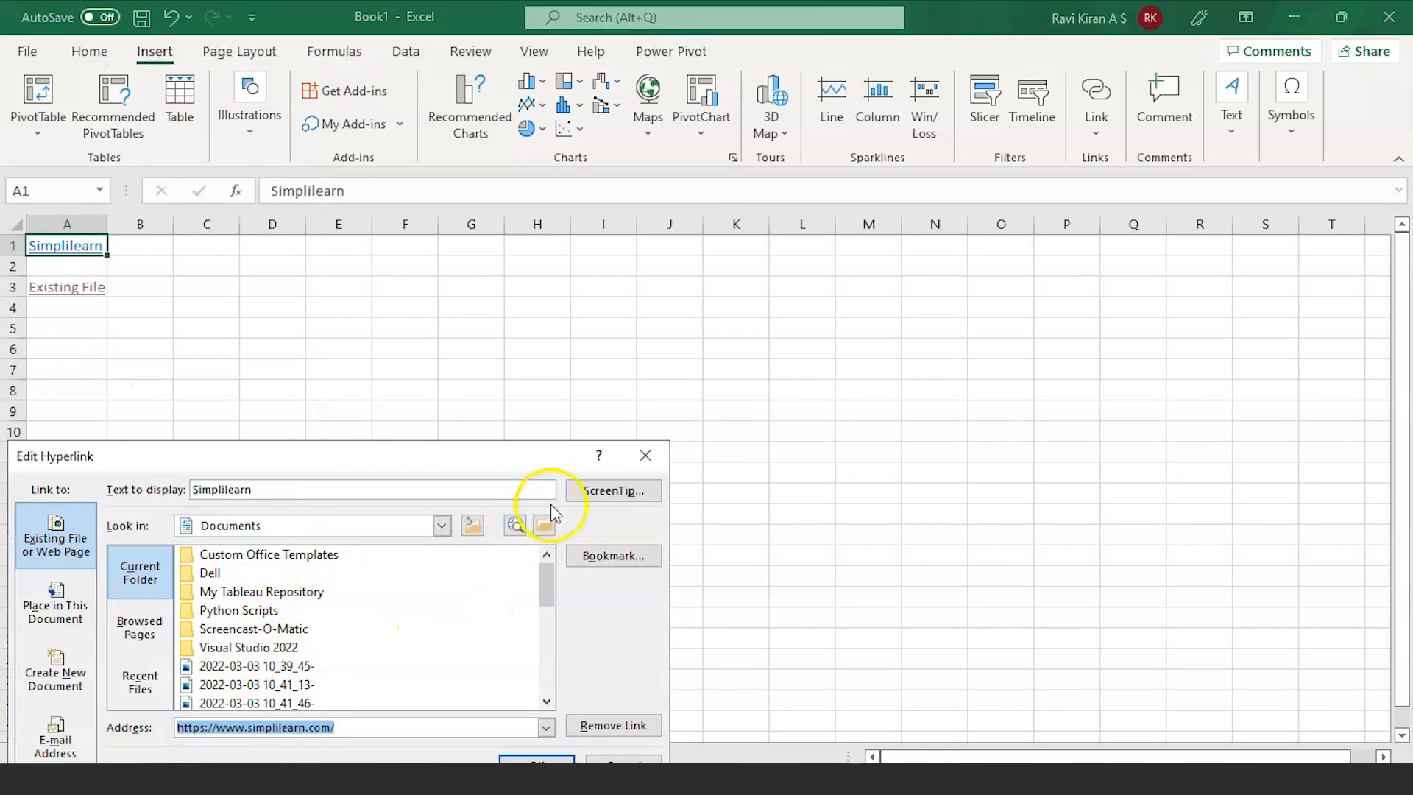
{"action": "left_click", "coordinate": [599, 489]}
{"action": "left_click", "coordinate": [71, 721]}
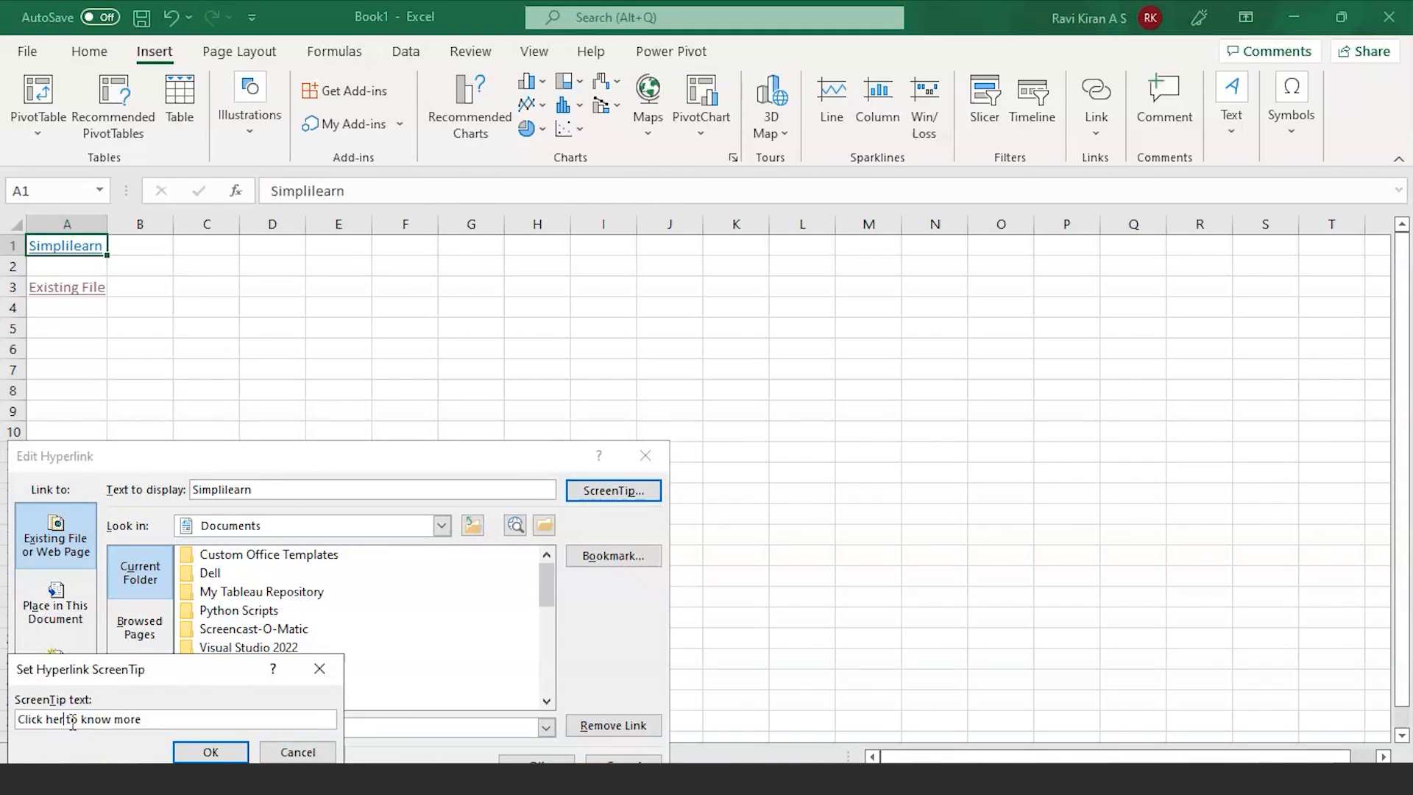
{"action": "type", "text": "e"}
{"action": "left_click", "coordinate": [206, 747]}
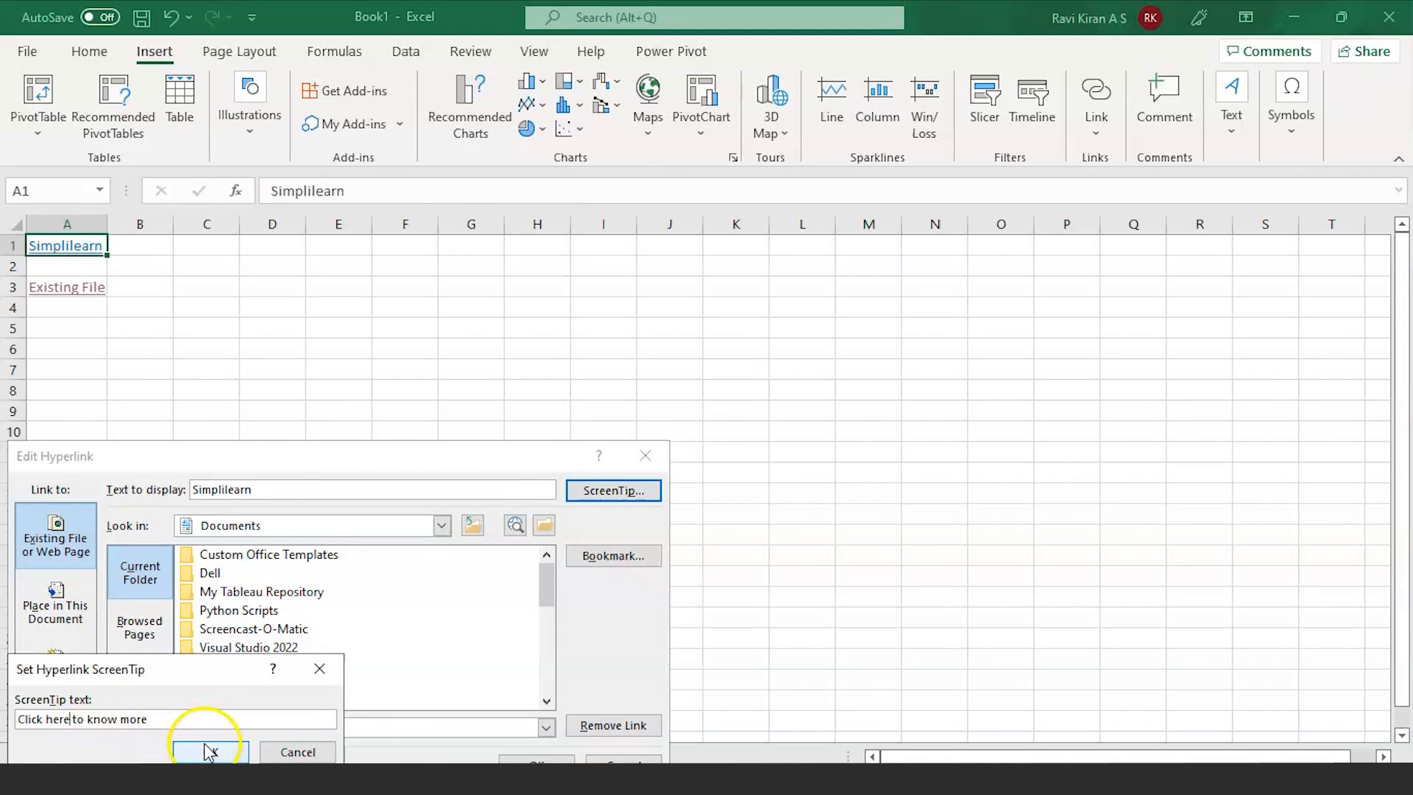
{"action": "left_click", "coordinate": [521, 758]}
{"action": "mouse_move", "coordinate": [77, 255]}
{"action": "left_click", "coordinate": [76, 287]}
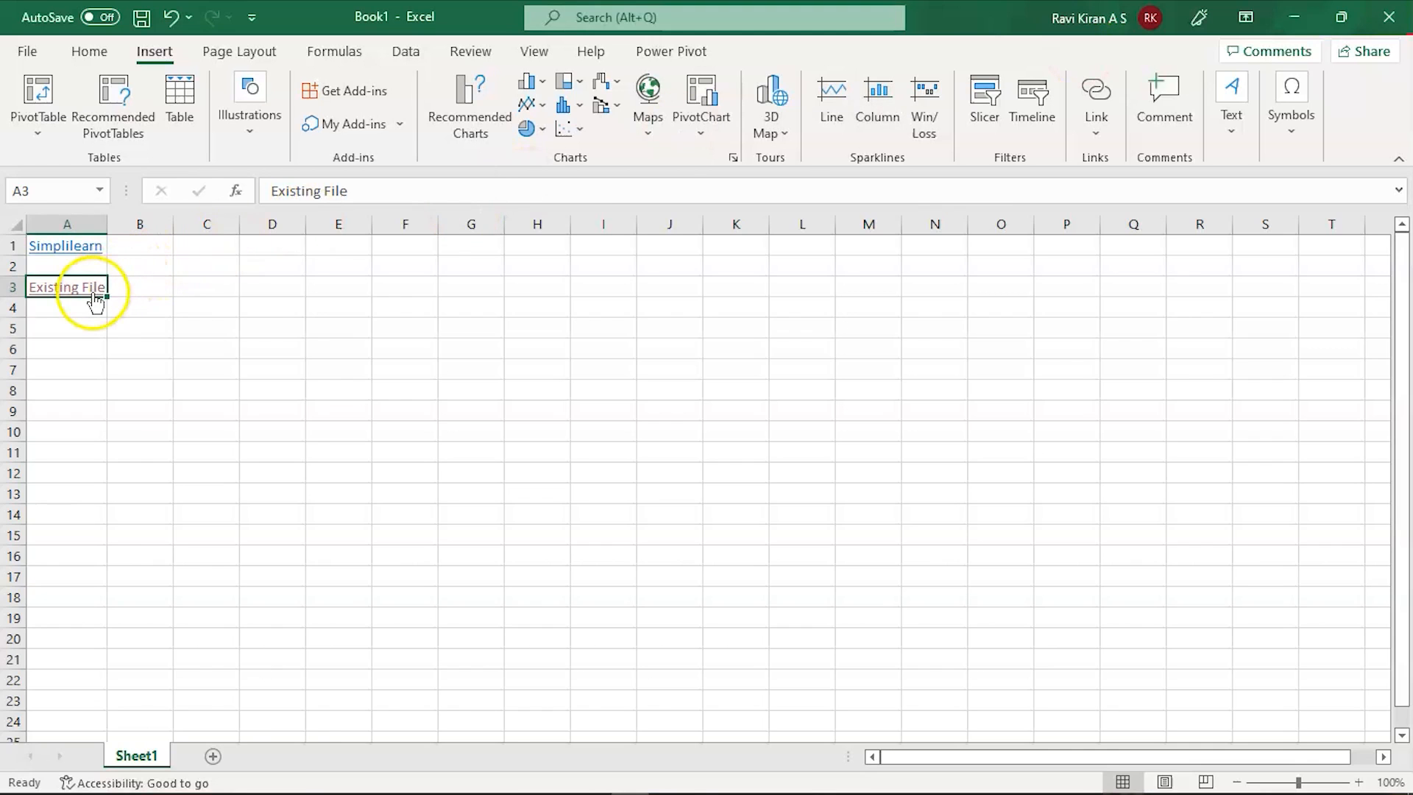
Step: Edit the Existing File hyperlink in A3 to show the ScreenTip 'Click to Open PDF'
{"action": "right_click", "coordinate": [93, 294]}
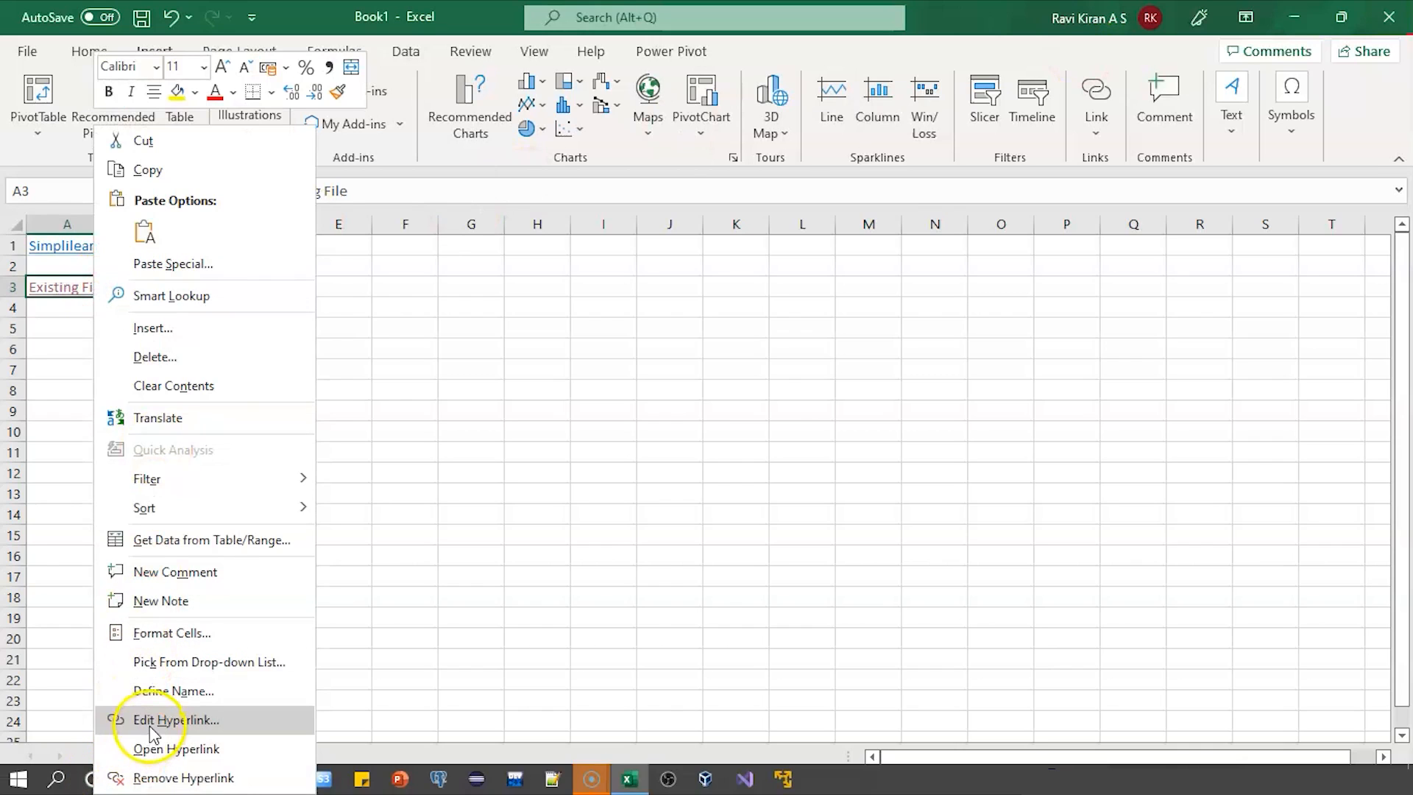
{"action": "left_click", "coordinate": [150, 722]}
{"action": "left_click", "coordinate": [588, 489]}
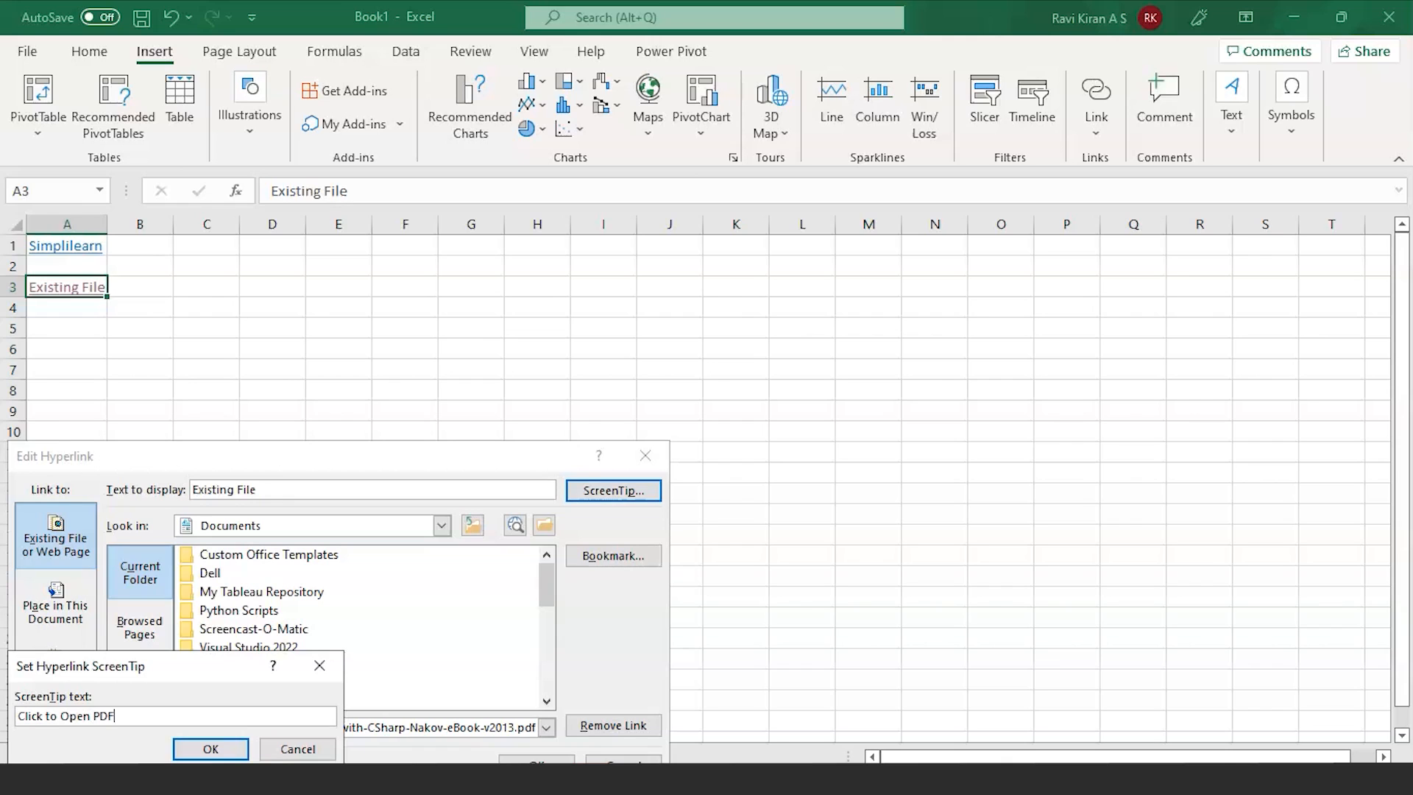
{"action": "left_click", "coordinate": [210, 748]}
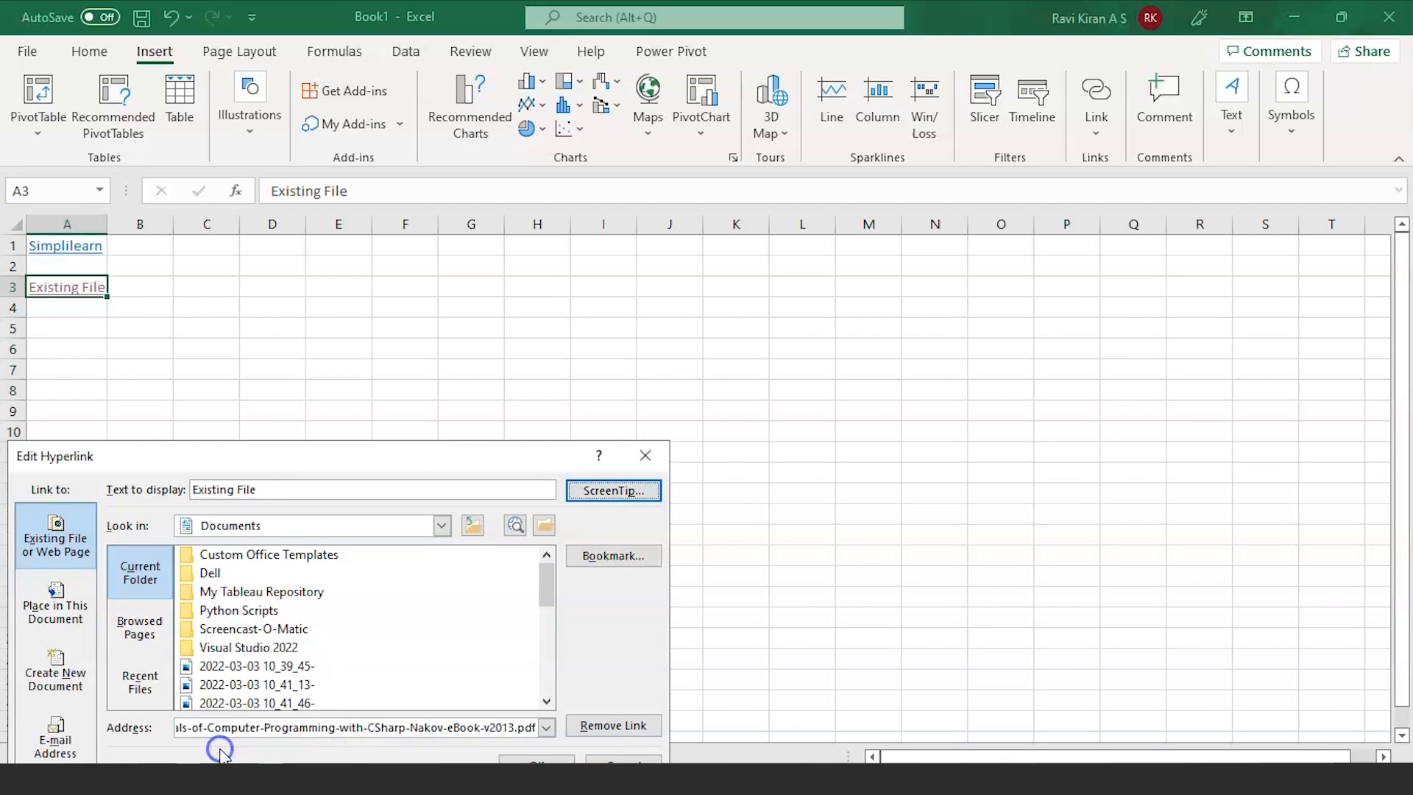
{"action": "left_click", "coordinate": [526, 759]}
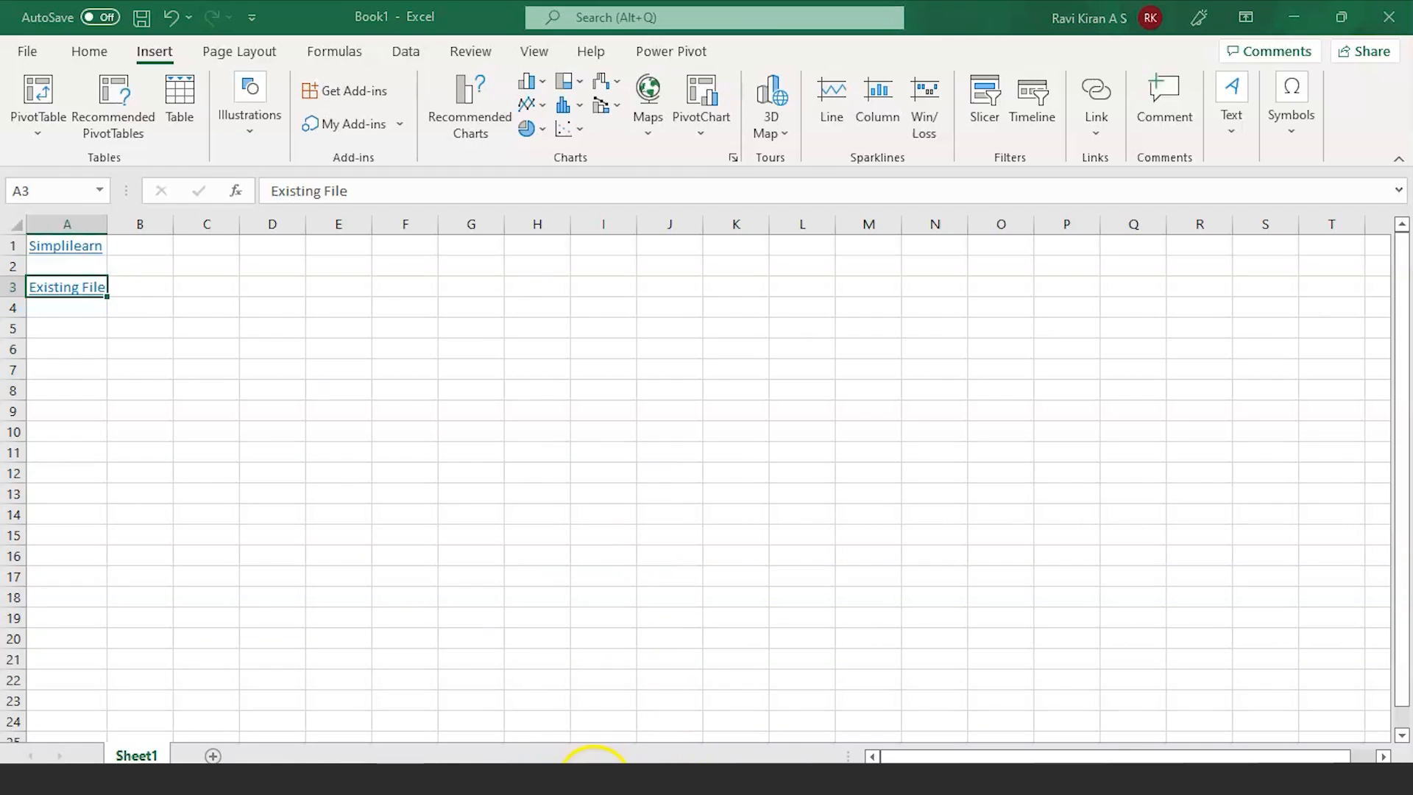
{"action": "mouse_move", "coordinate": [87, 296]}
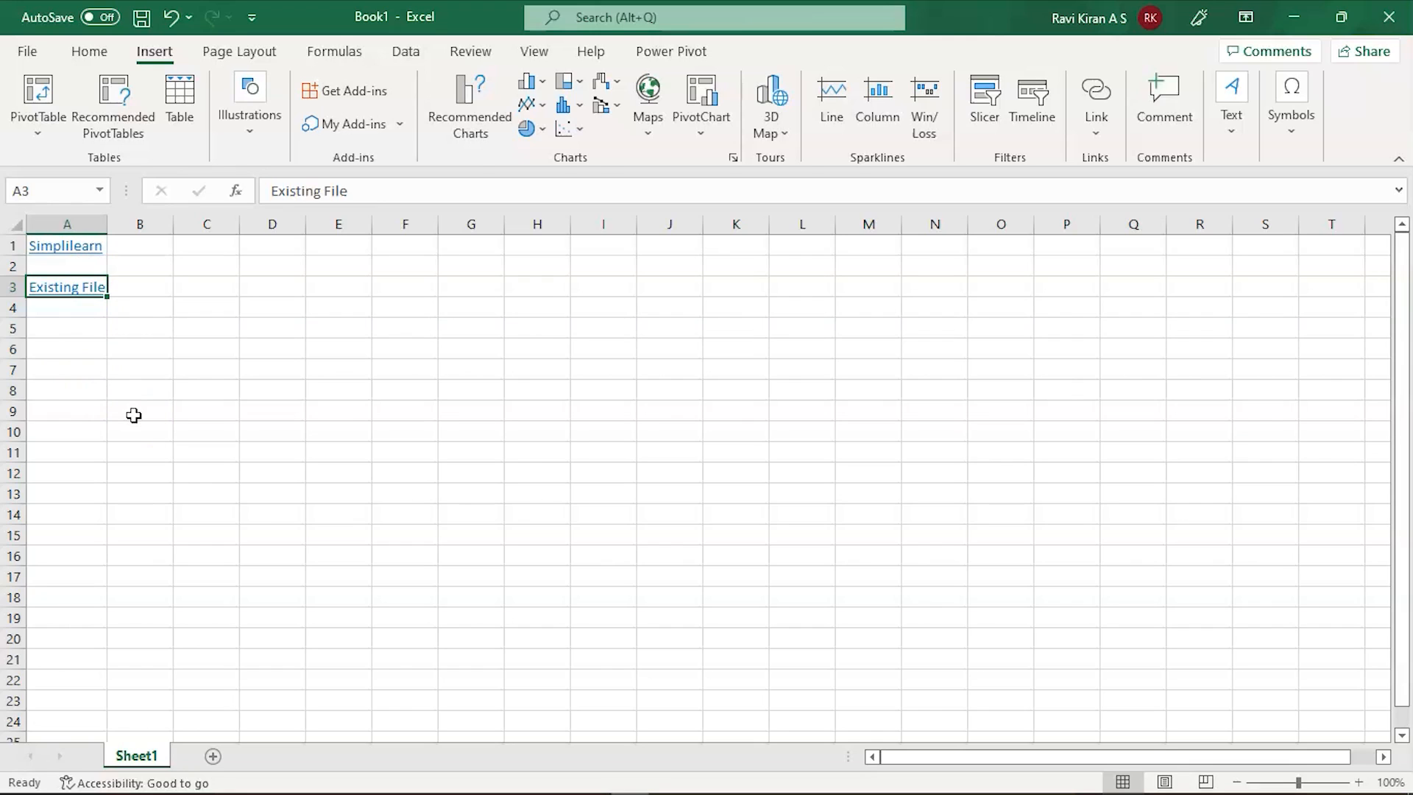
Step: Preview A5's Place in This Document link options, cancel, then add a new Sheet2
{"action": "left_click", "coordinate": [86, 332]}
{"action": "right_click", "coordinate": [86, 333]}
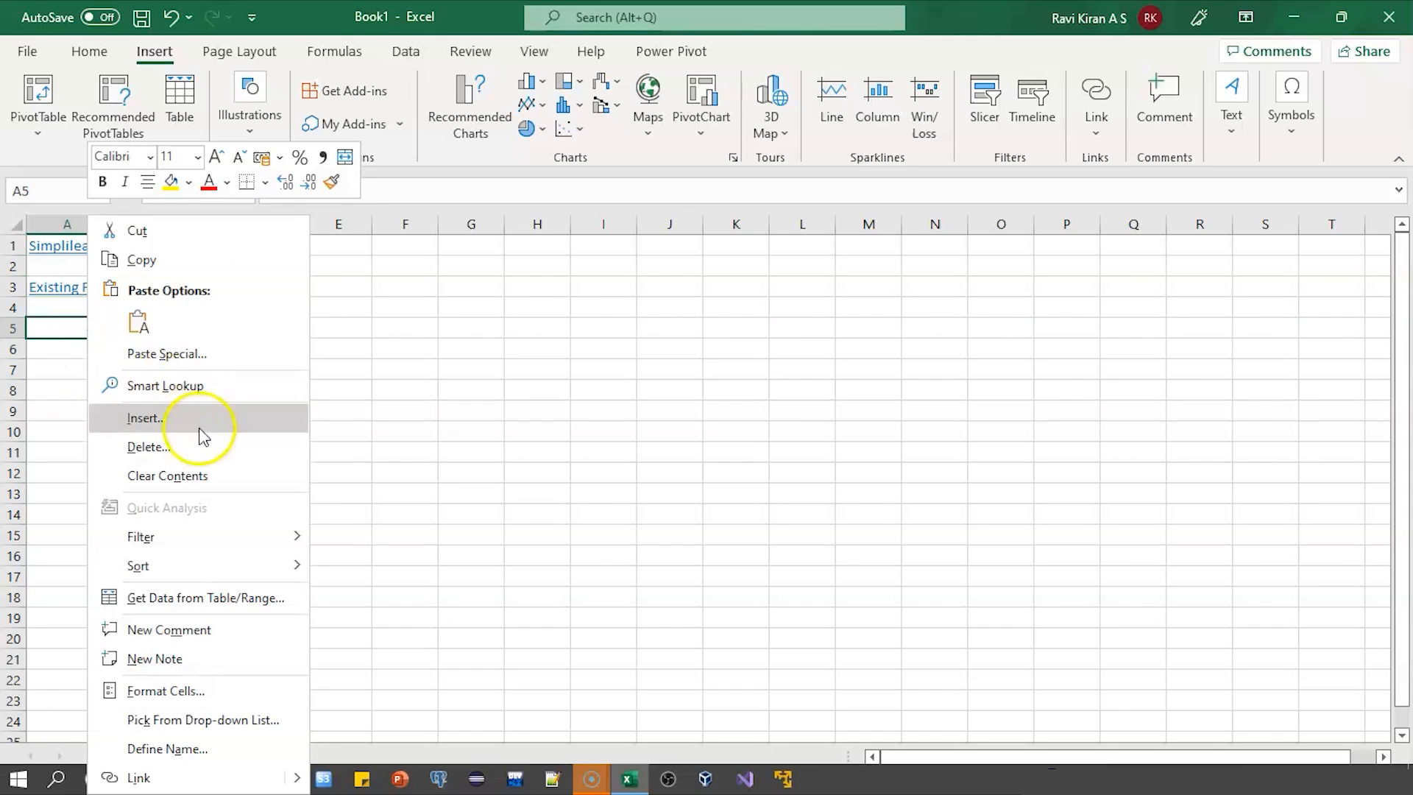
{"action": "left_click", "coordinate": [166, 777]}
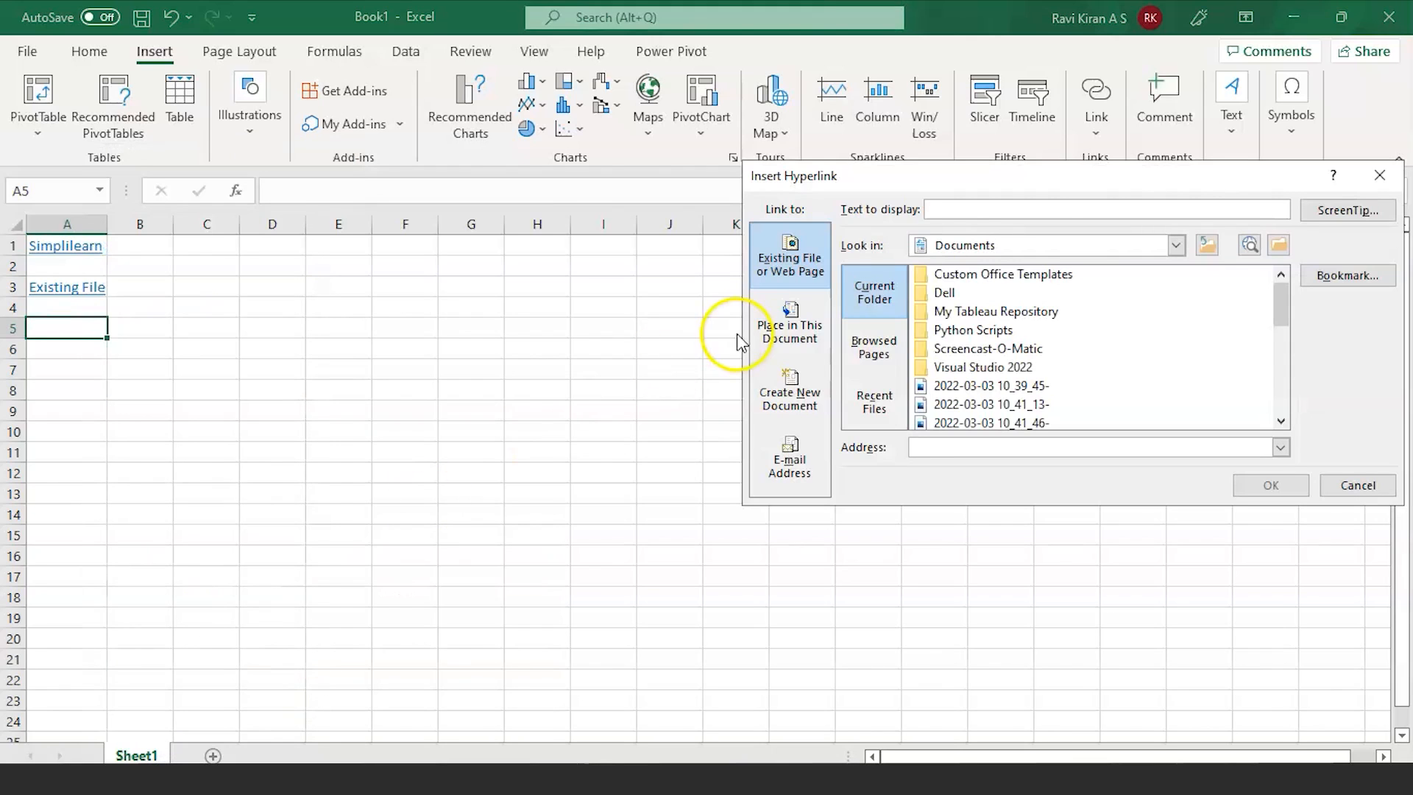
{"action": "left_click", "coordinate": [787, 323]}
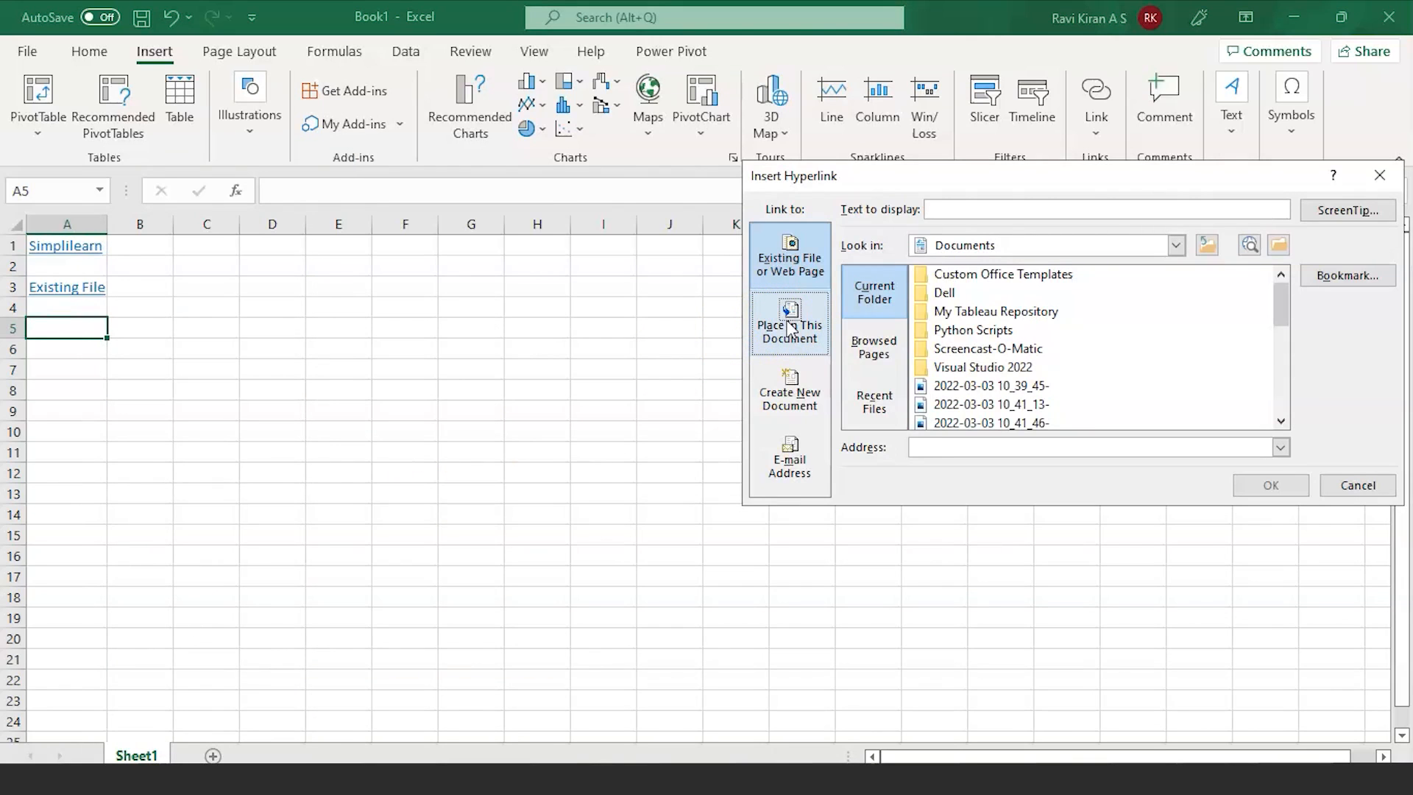
{"action": "left_click", "coordinate": [795, 328]}
{"action": "left_click", "coordinate": [798, 328]}
{"action": "left_click", "coordinate": [908, 337]}
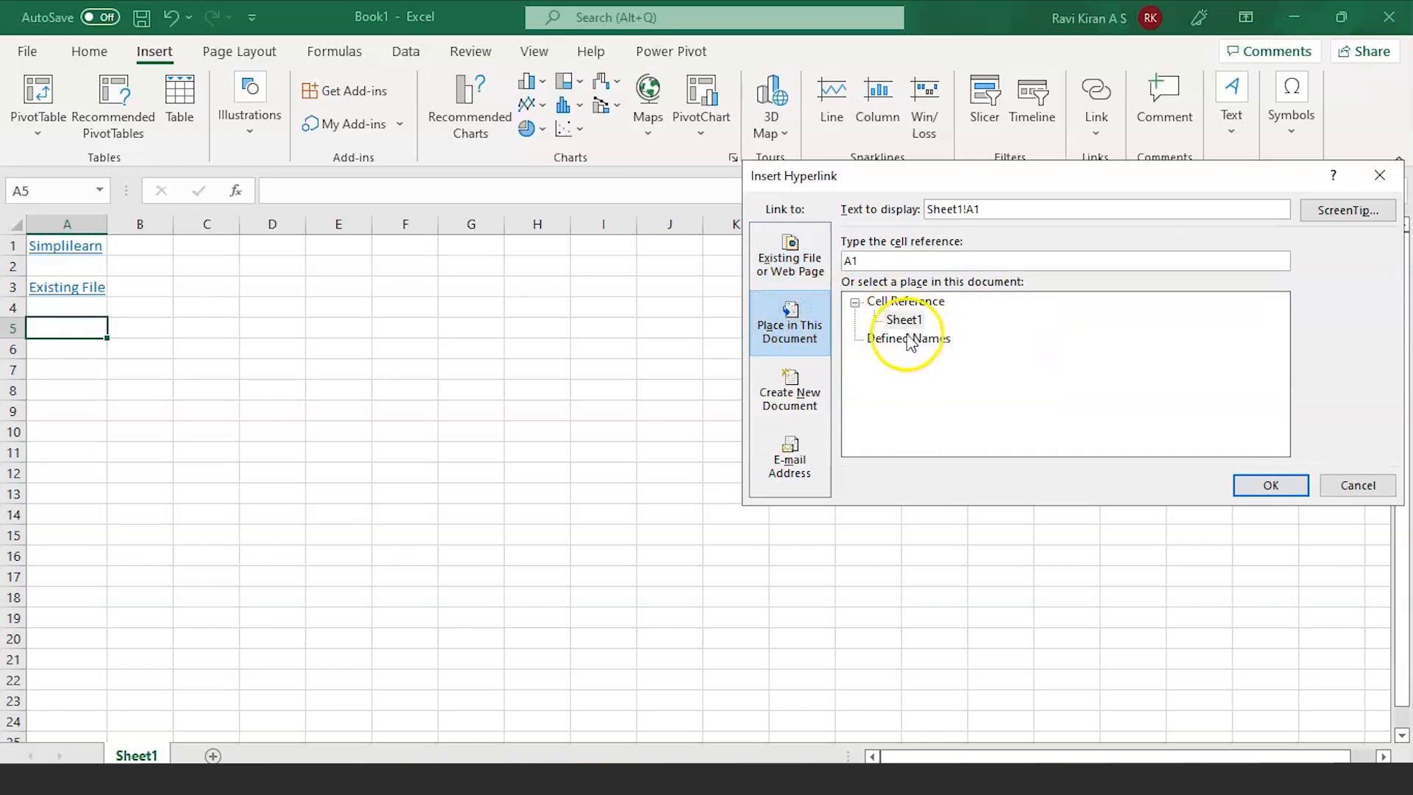
{"action": "left_click", "coordinate": [799, 330]}
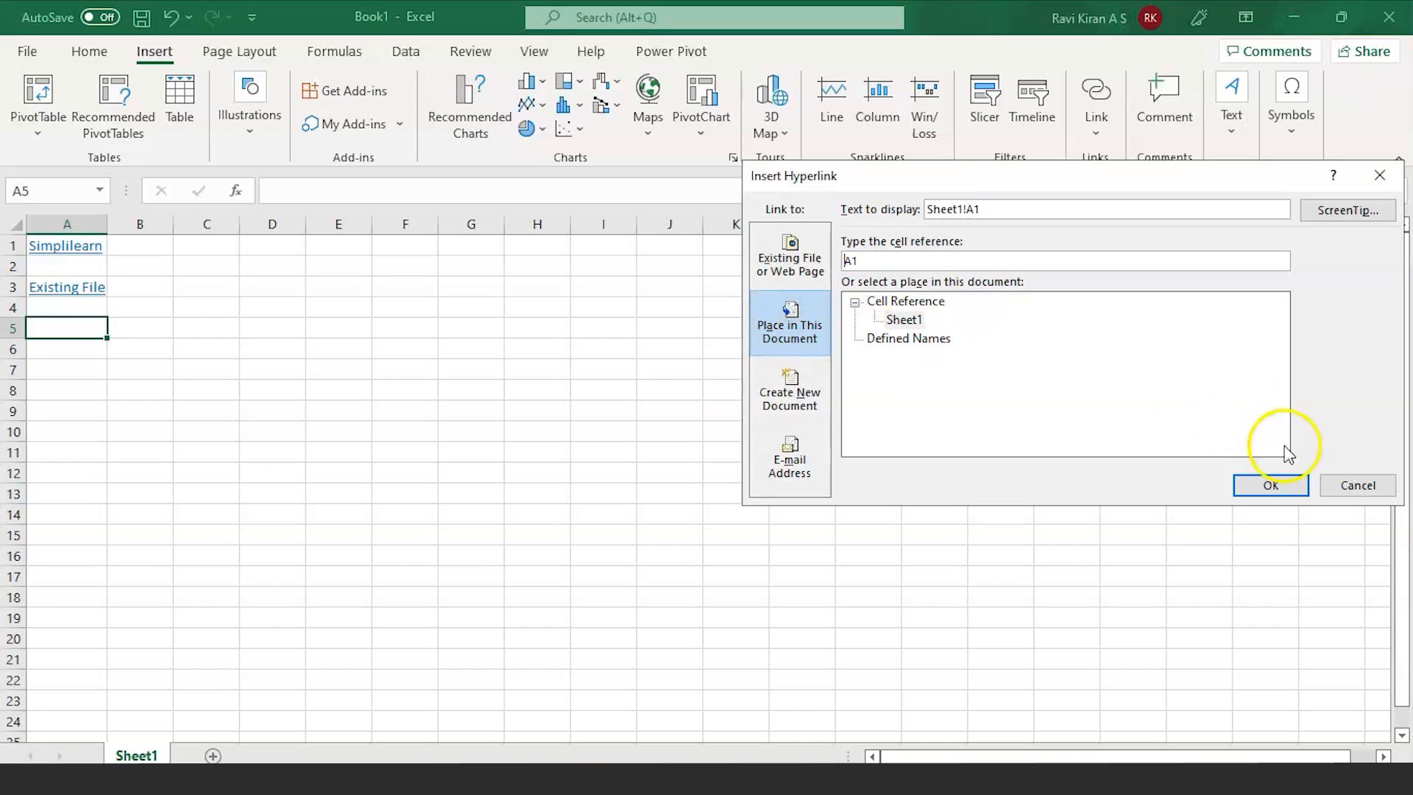
{"action": "left_click", "coordinate": [1341, 486]}
{"action": "left_click", "coordinate": [1341, 485]}
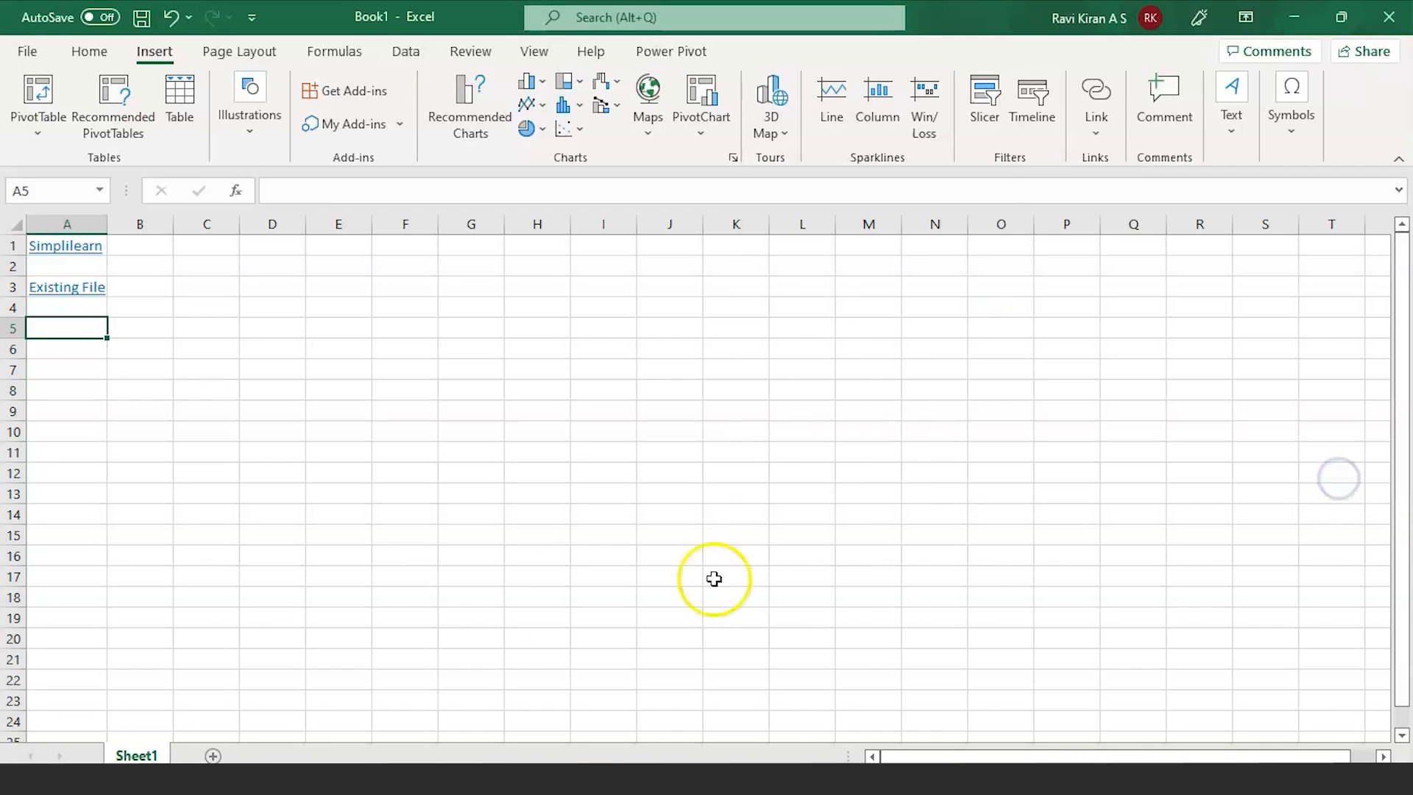
{"action": "left_click", "coordinate": [213, 756]}
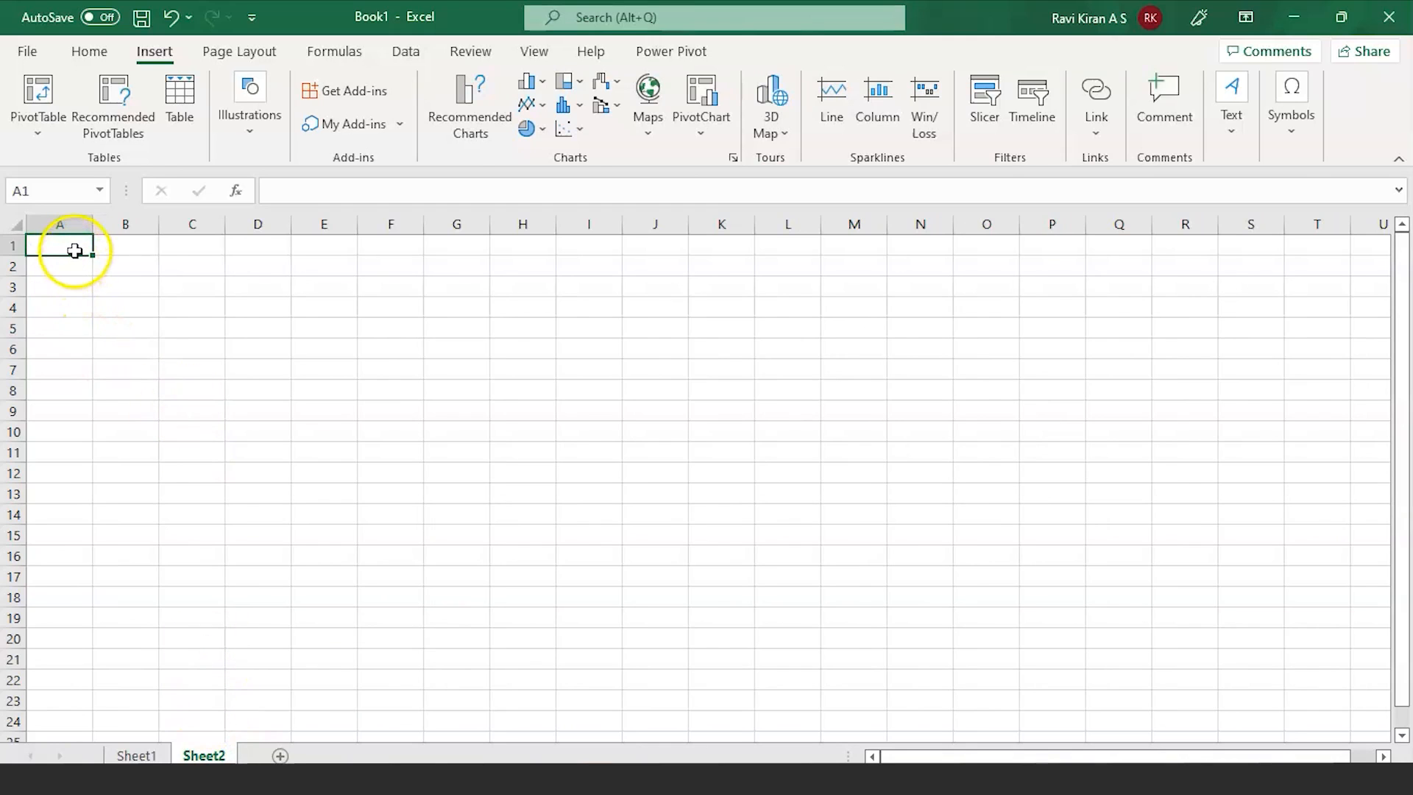
Step: Enter 'Navigate me to here' in Sheet2 A1, autofit column A, and go back to Sheet1 A5
{"action": "type", "text": "N"}
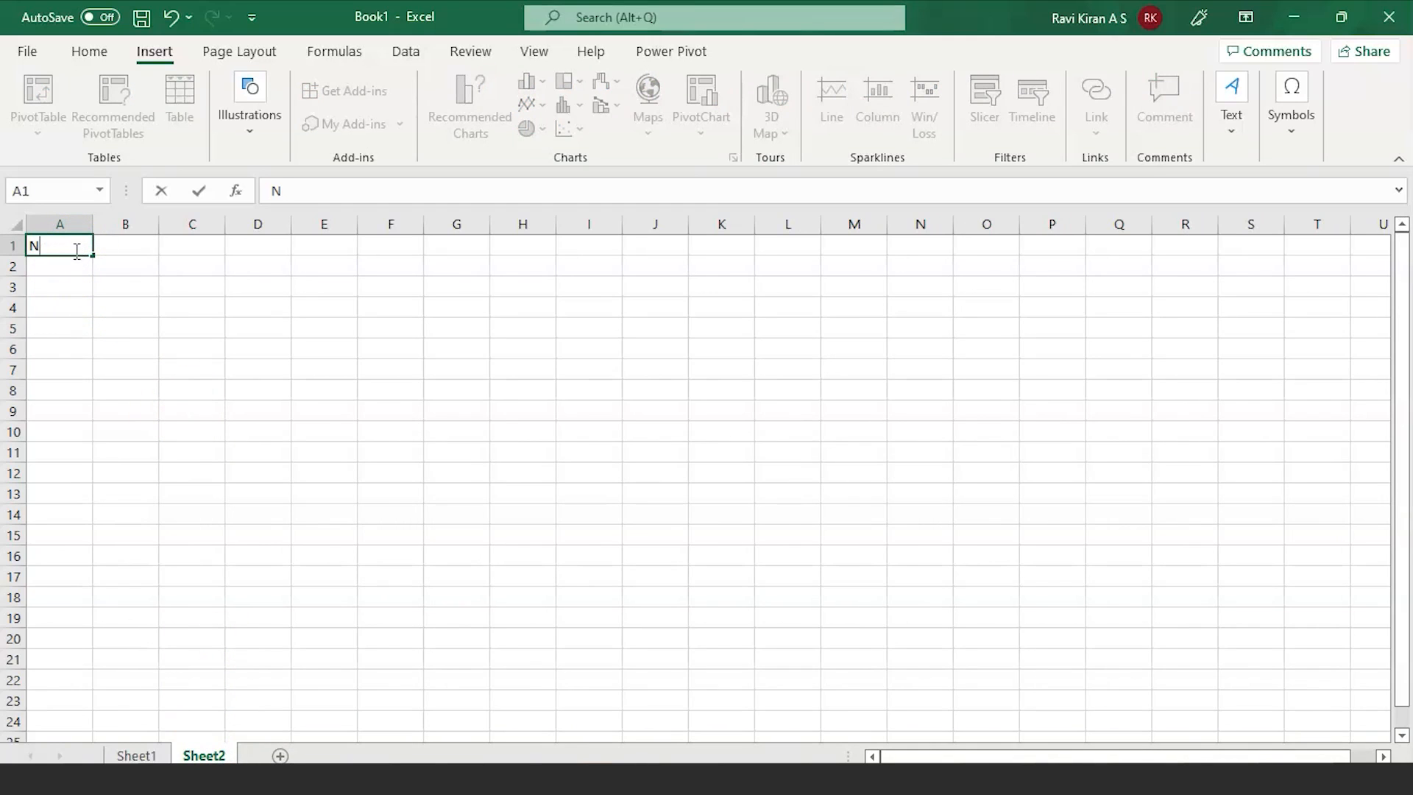
{"action": "type", "text": "evigate me to here"}
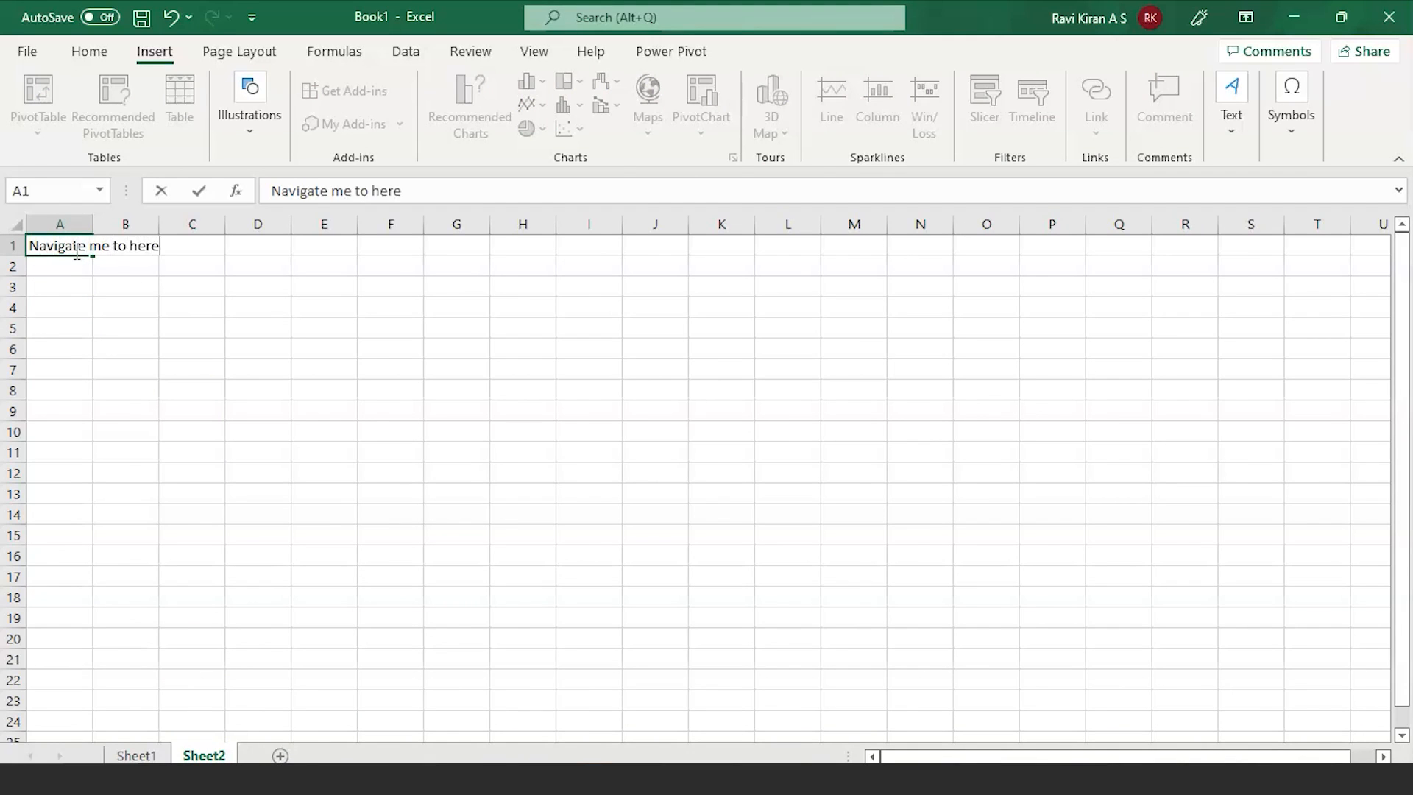
{"action": "left_click", "coordinate": [85, 223]}
{"action": "double_click", "coordinate": [93, 224]}
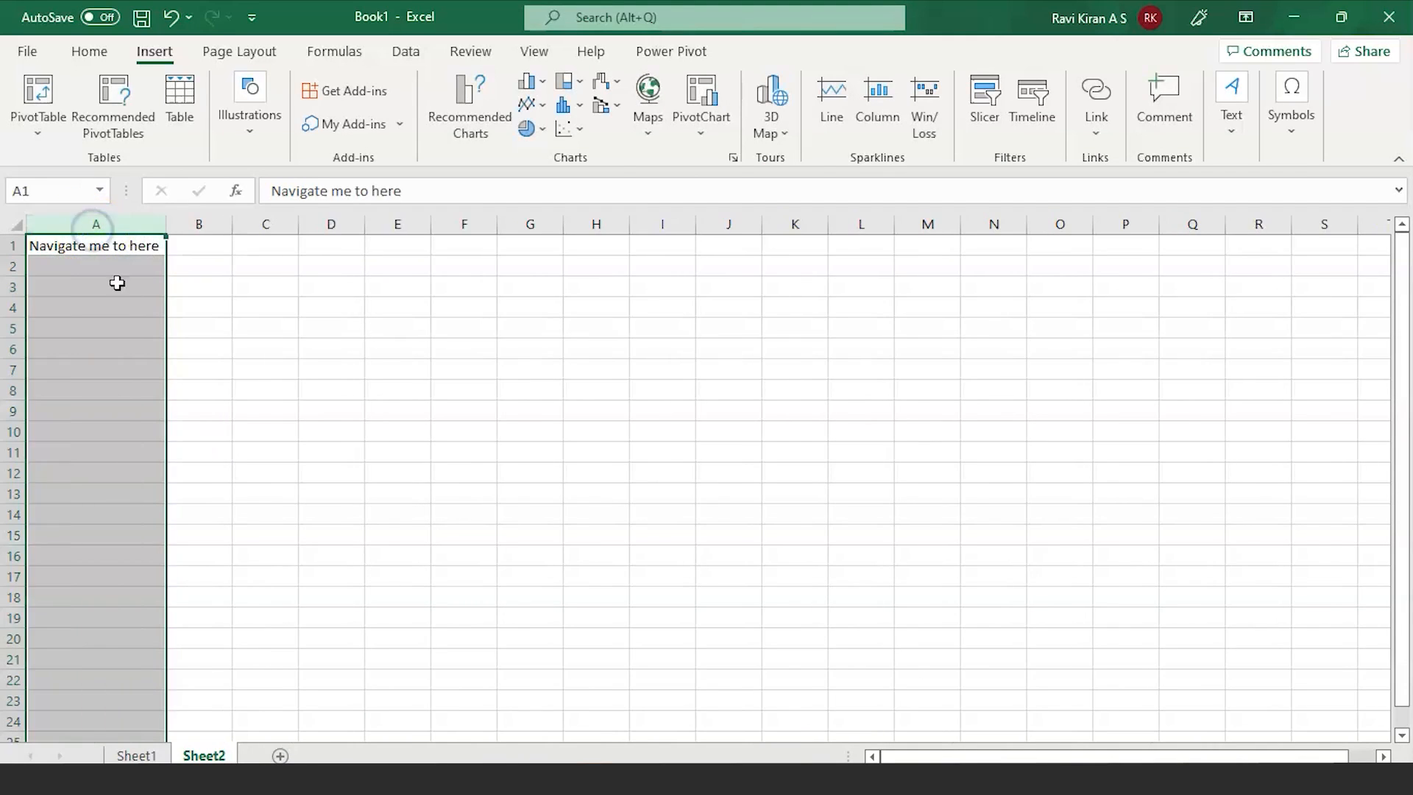
{"action": "left_click", "coordinate": [136, 755]}
{"action": "left_click", "coordinate": [74, 331]}
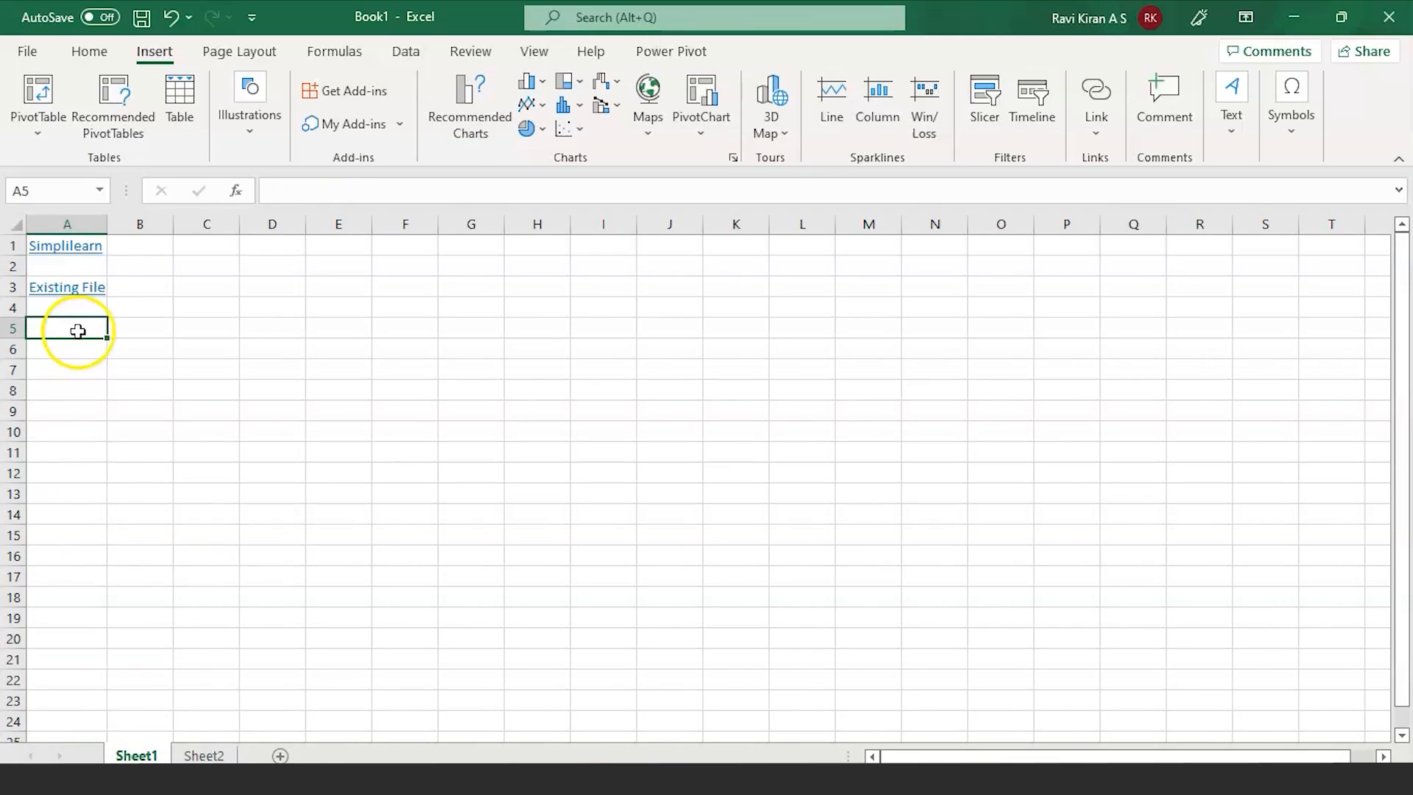
Step: Try linking empty A5 to Sheet2 cell A1, then cancel the hyperlink dialog
{"action": "right_click", "coordinate": [78, 331]}
{"action": "left_click", "coordinate": [135, 778]}
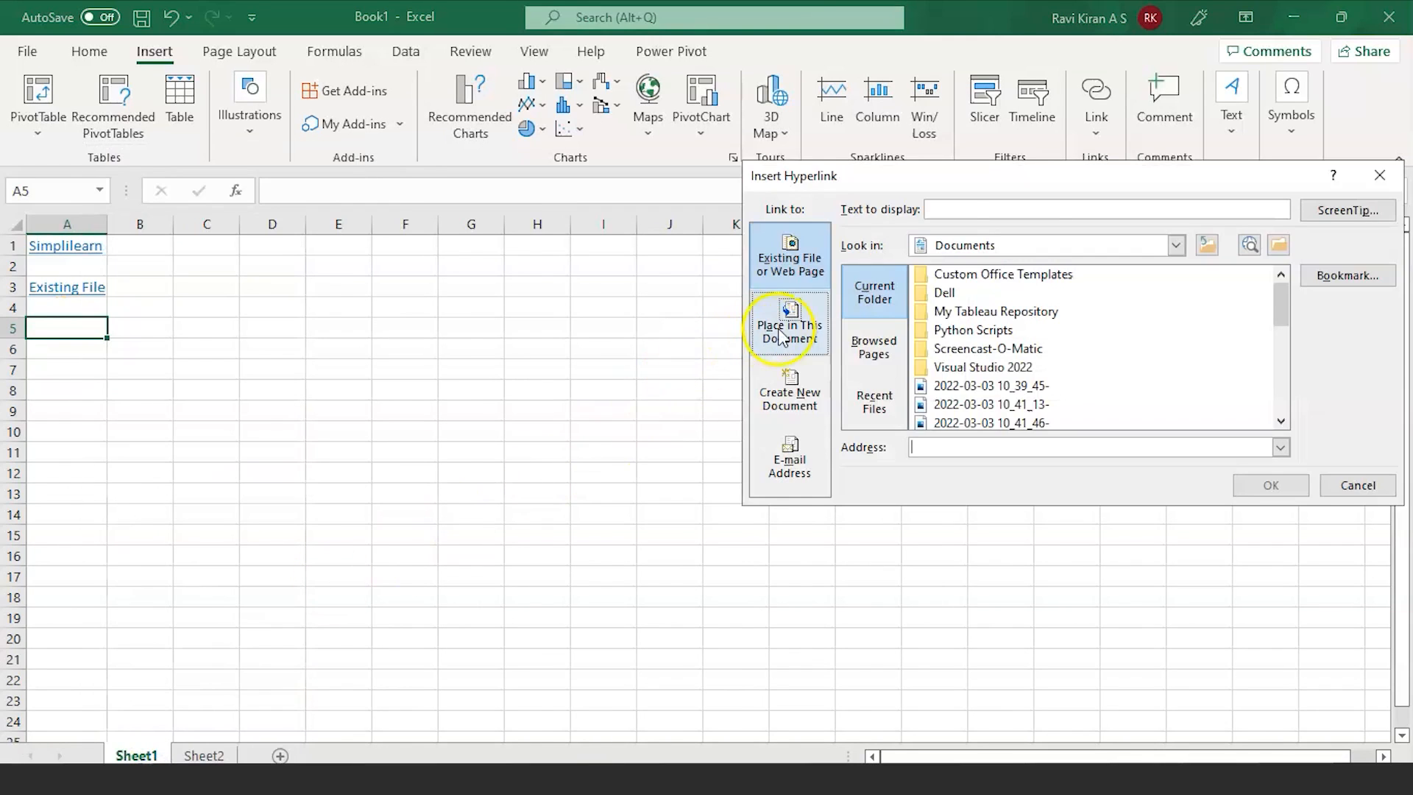
{"action": "left_click", "coordinate": [782, 335]}
{"action": "left_click", "coordinate": [905, 339]}
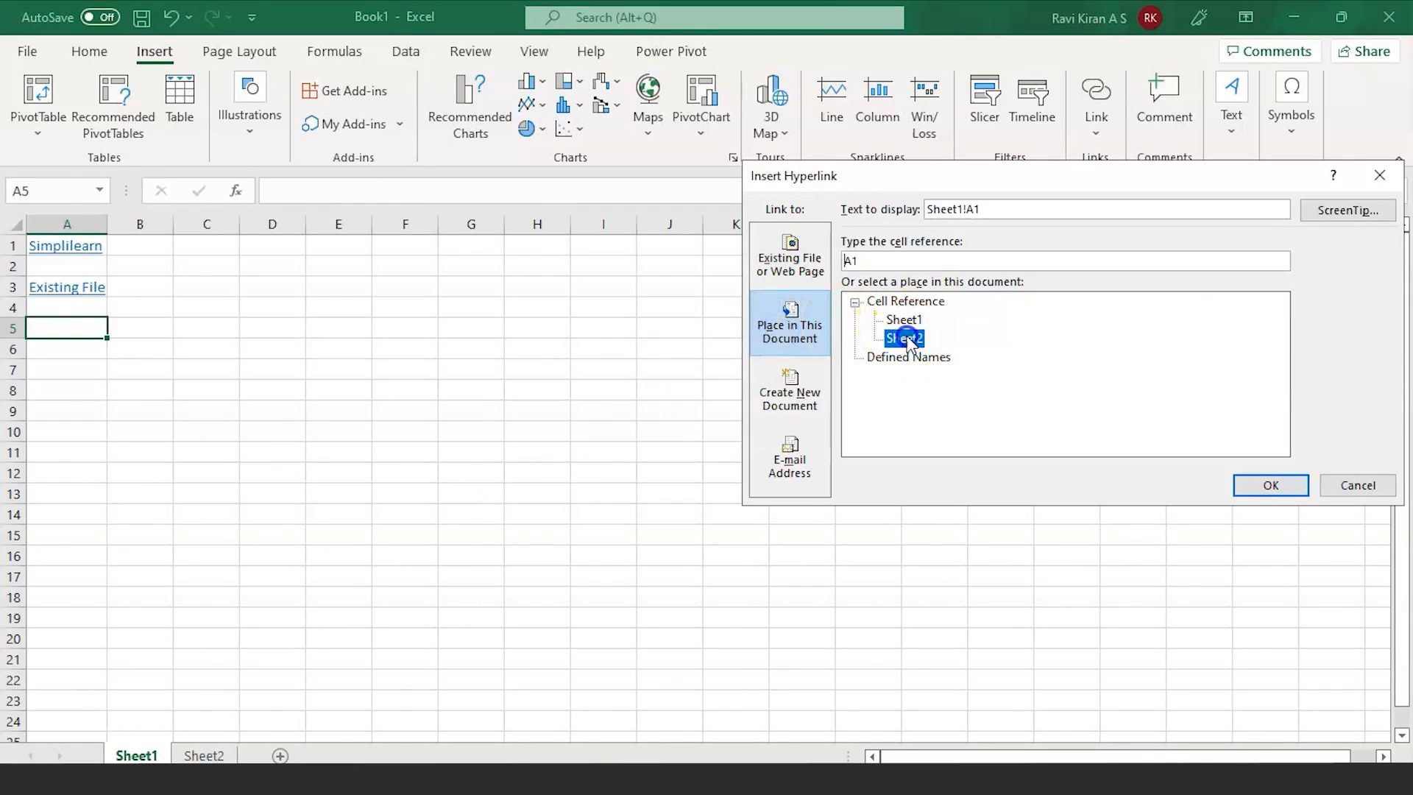
{"action": "left_click", "coordinate": [911, 260]}
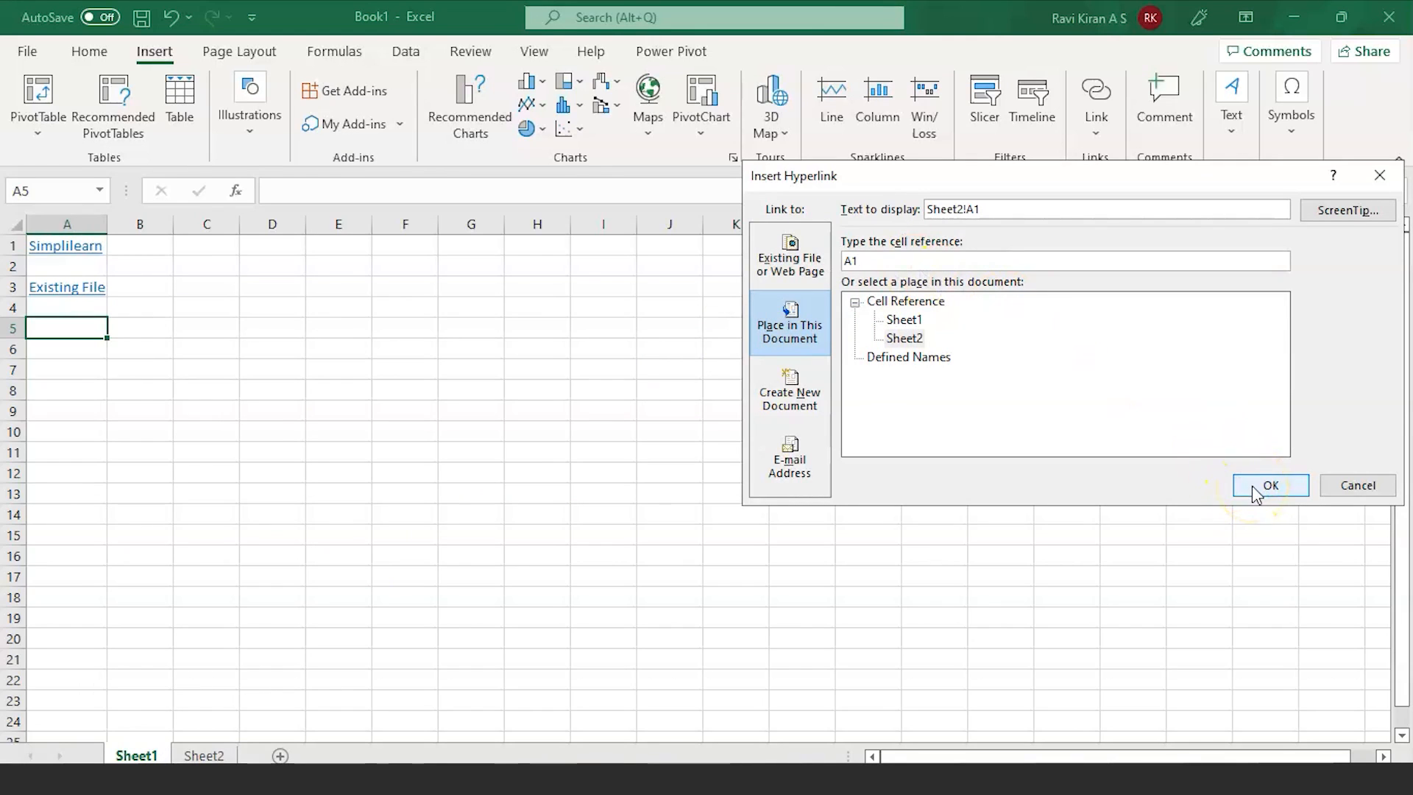
{"action": "left_click", "coordinate": [1353, 485]}
Step: Type 'Navigating Cell' into A5 and autofit column A to fit it
{"action": "double_click", "coordinate": [80, 328]}
{"action": "type", "text": "Navigating Cell"}
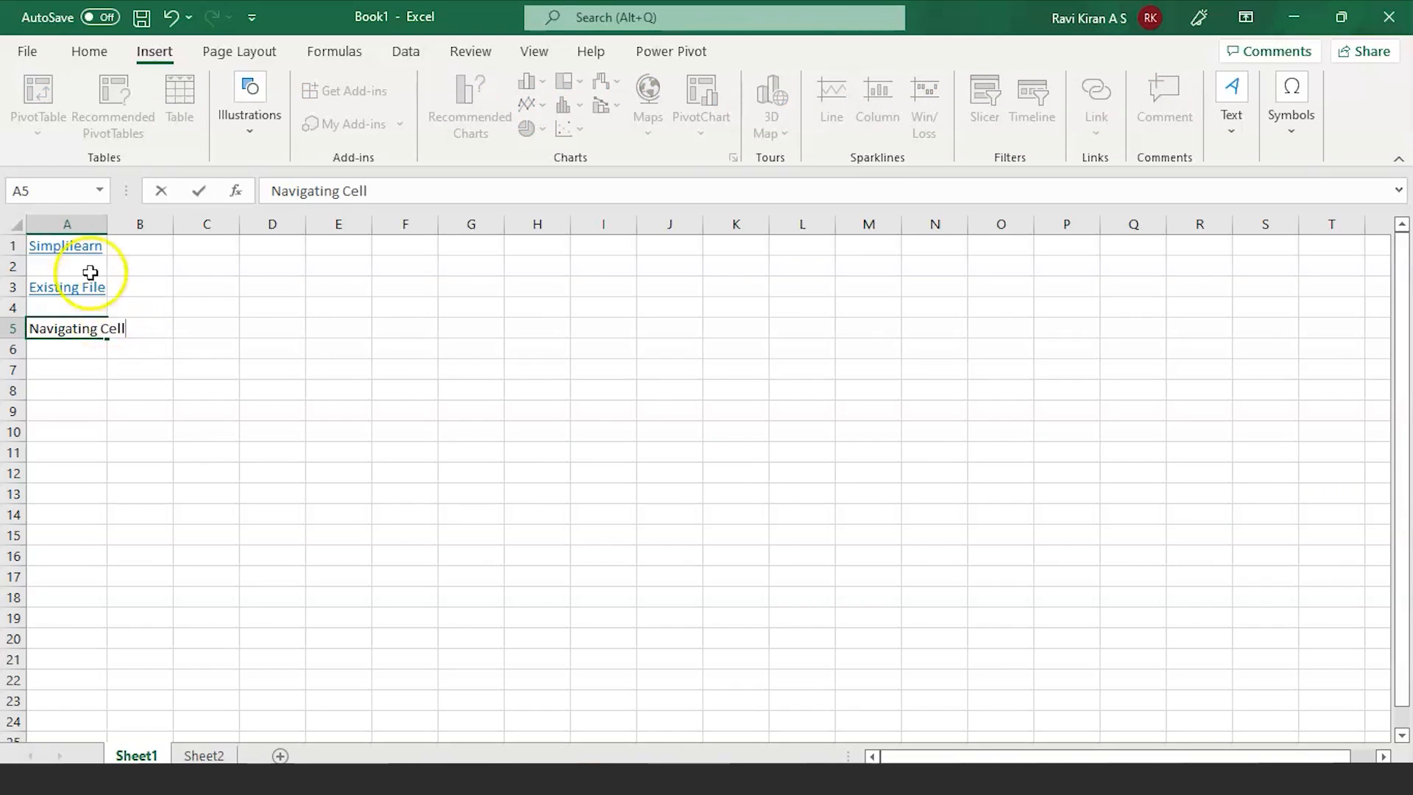
{"action": "double_click", "coordinate": [106, 224]}
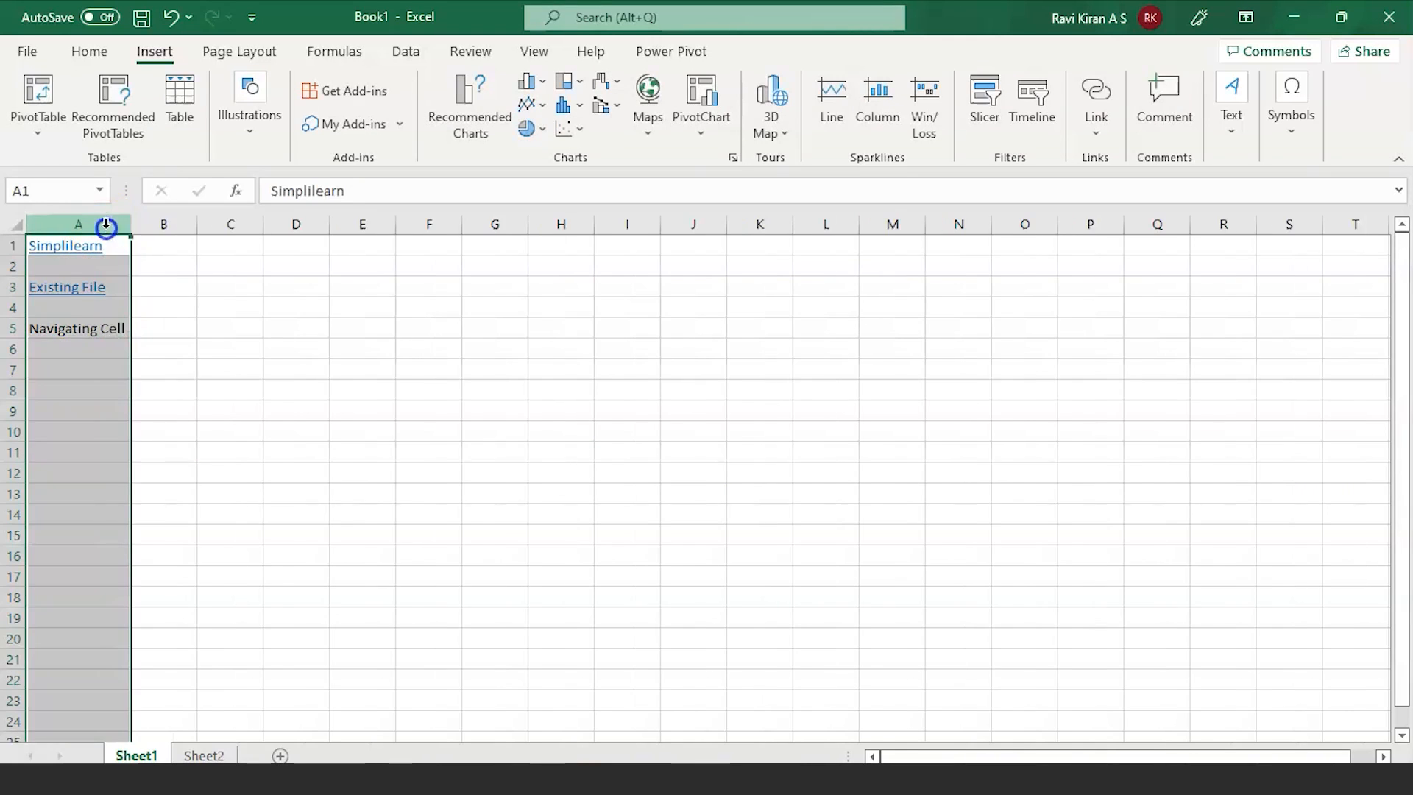
{"action": "left_click", "coordinate": [93, 320]}
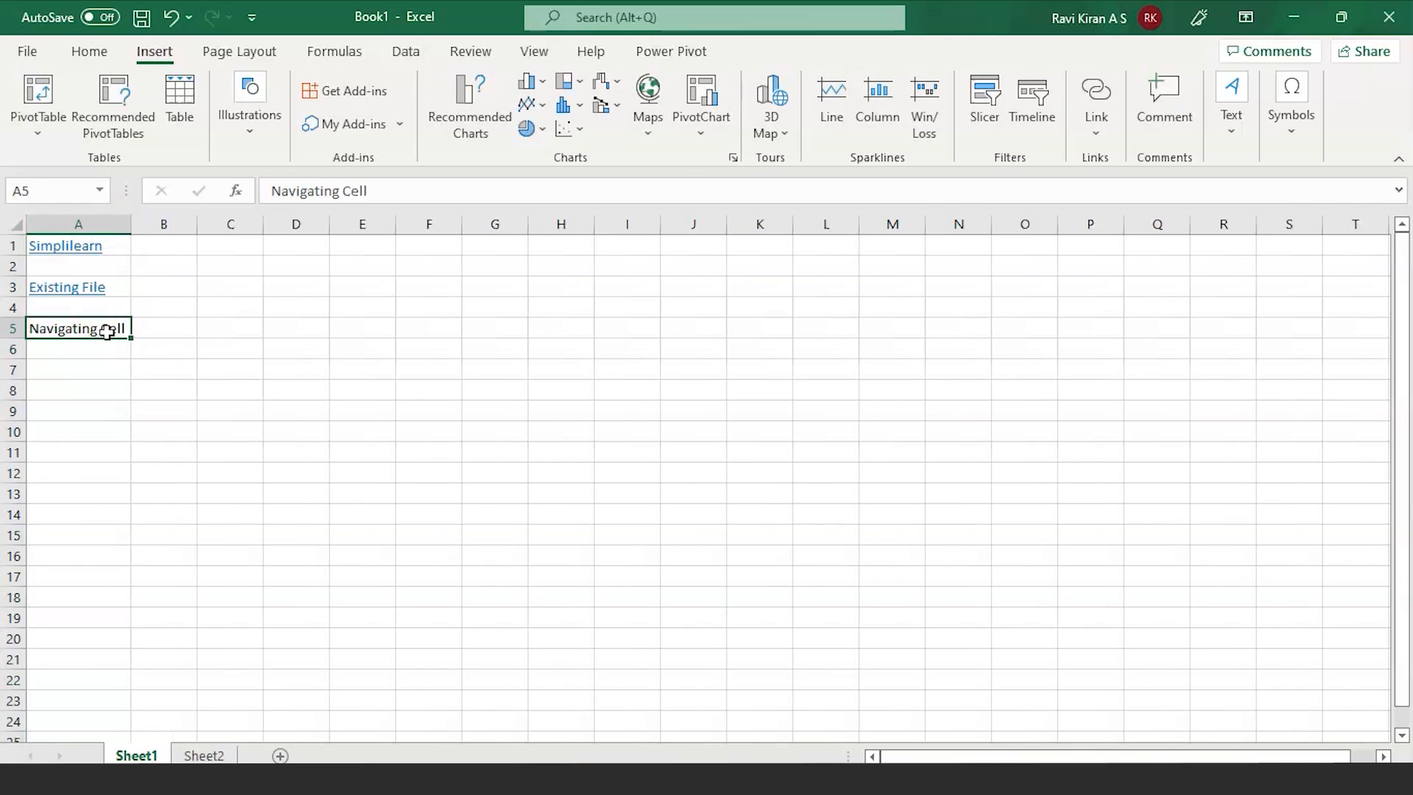
Step: Link A5 to Sheet2 cell A1 using Place in This Document
{"action": "key", "text": "ctrl+k"}
{"action": "left_click", "coordinate": [809, 323]}
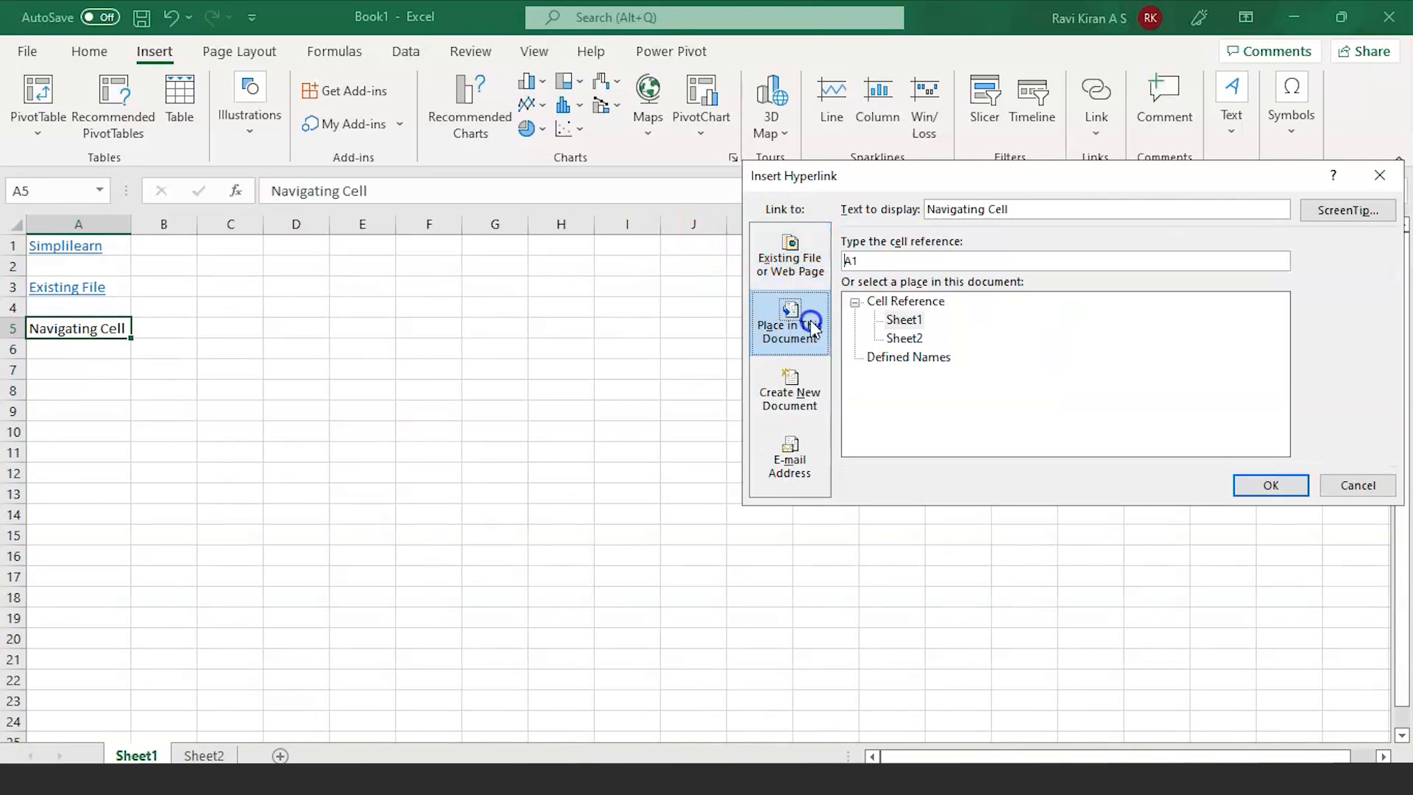
{"action": "left_click", "coordinate": [903, 338]}
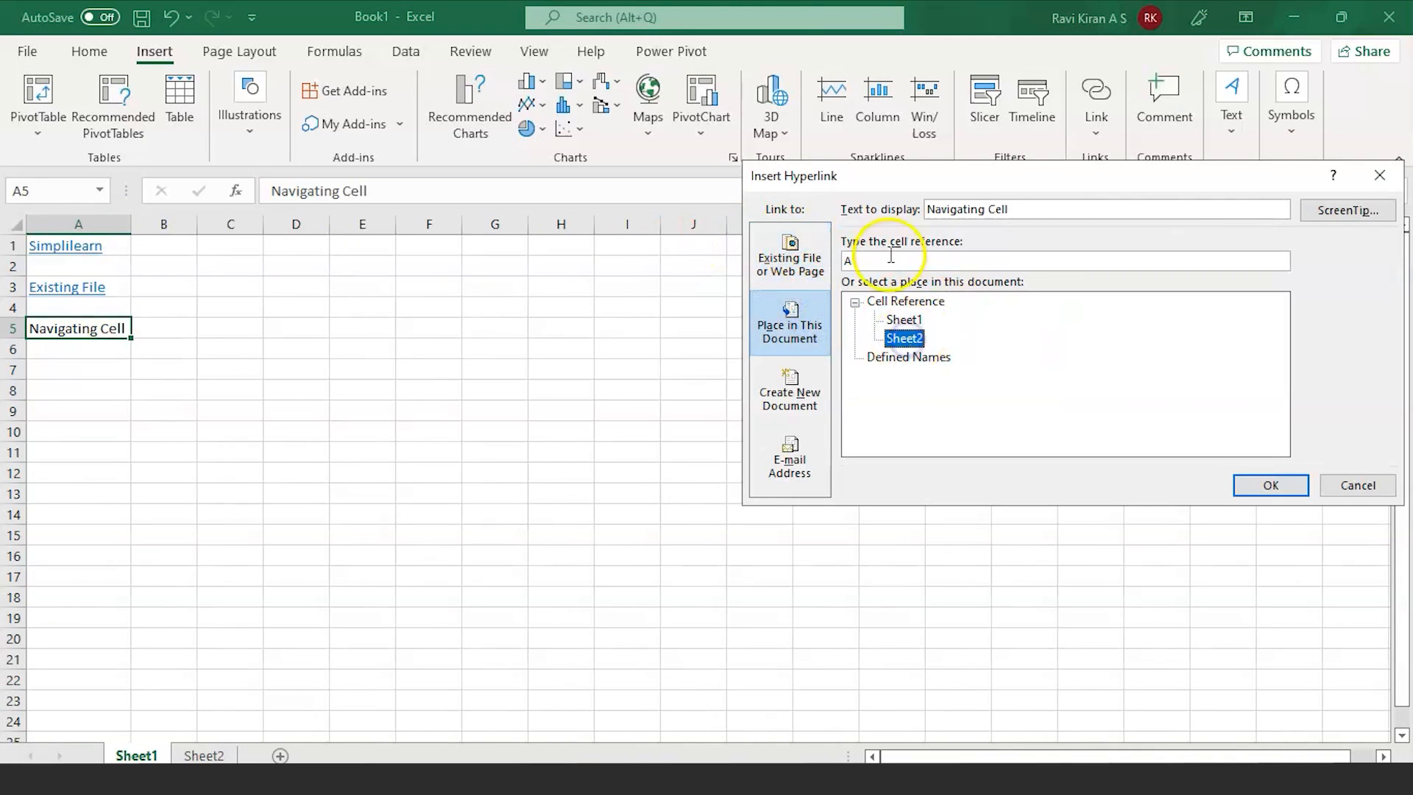
{"action": "type", "text": "1"}
{"action": "left_click", "coordinate": [1272, 484]}
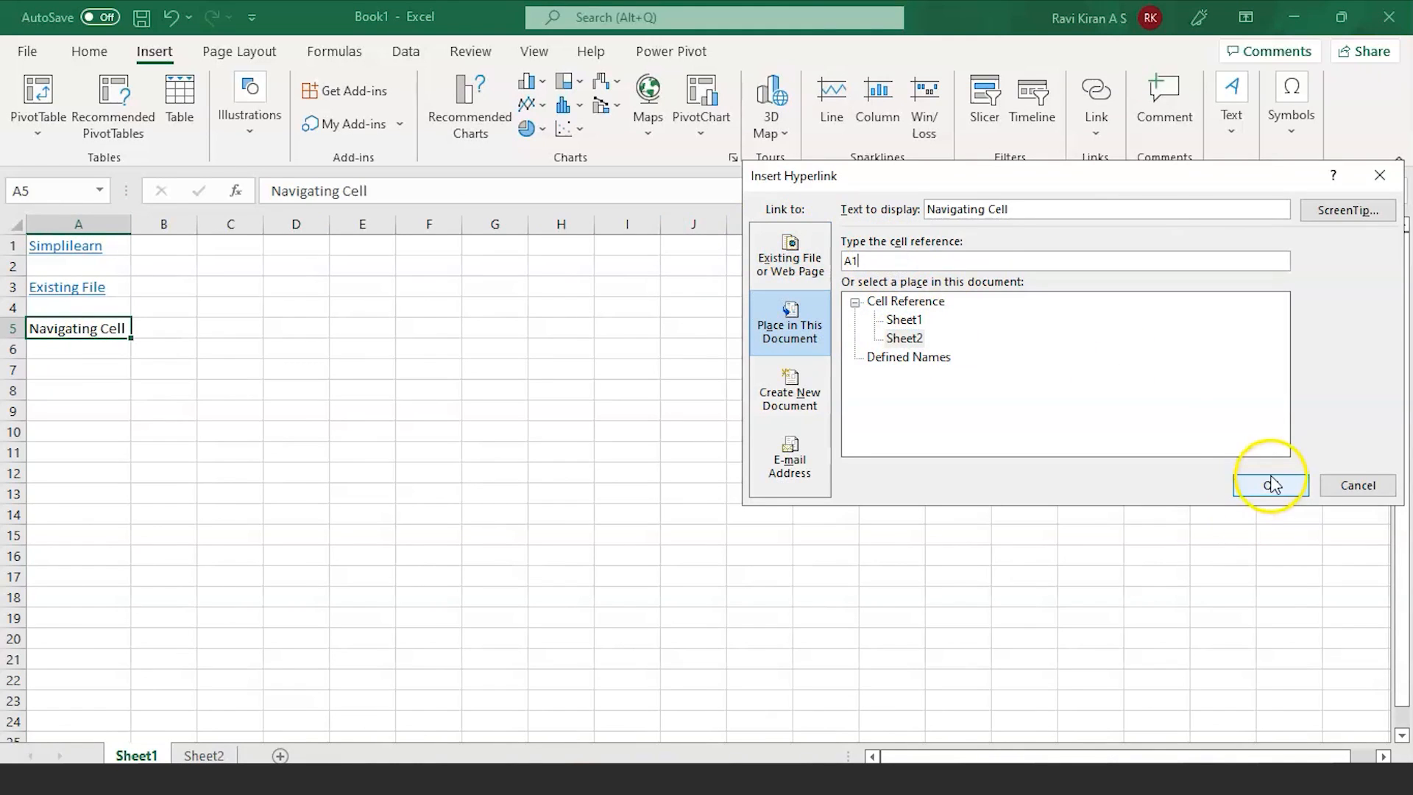
{"action": "left_click", "coordinate": [584, 471]}
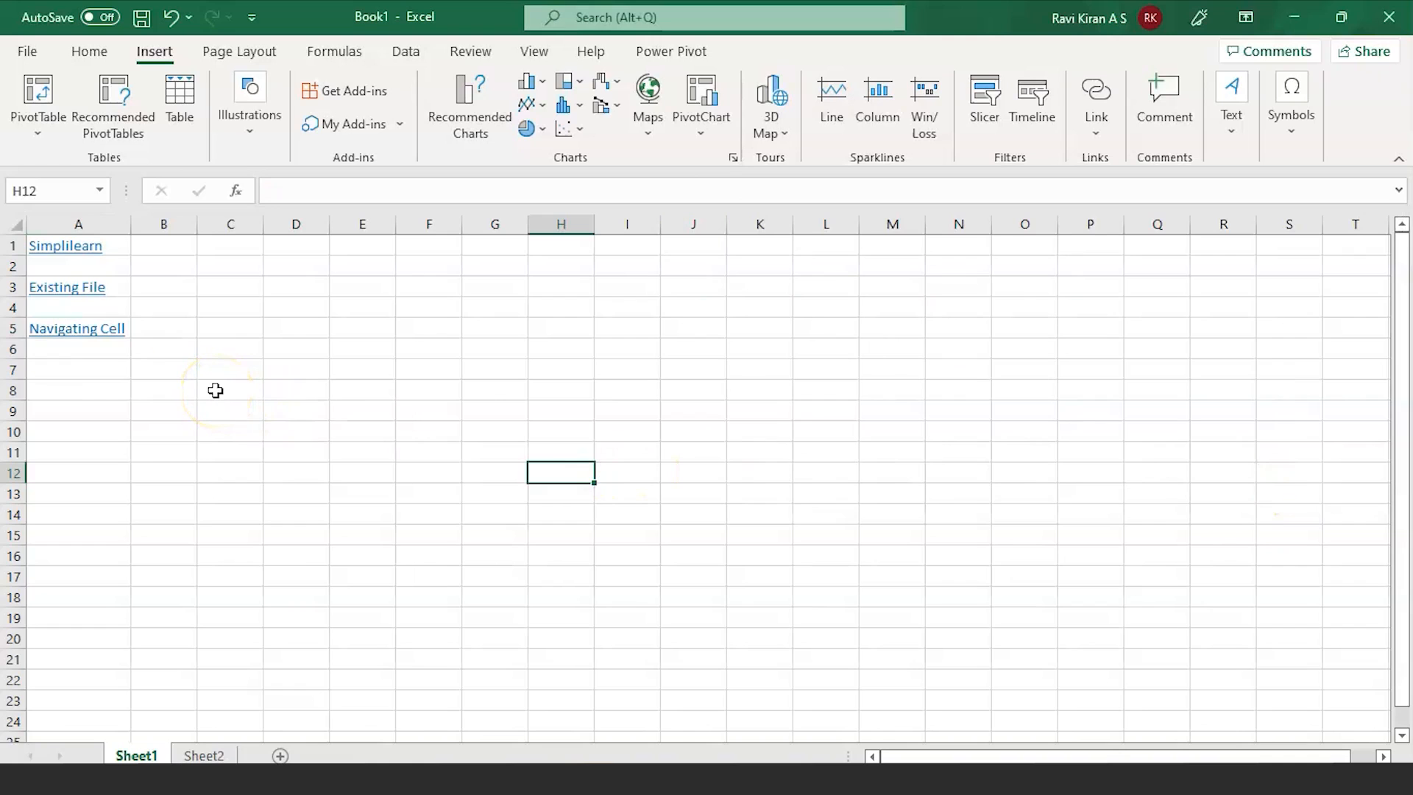
{"action": "left_click", "coordinate": [73, 337]}
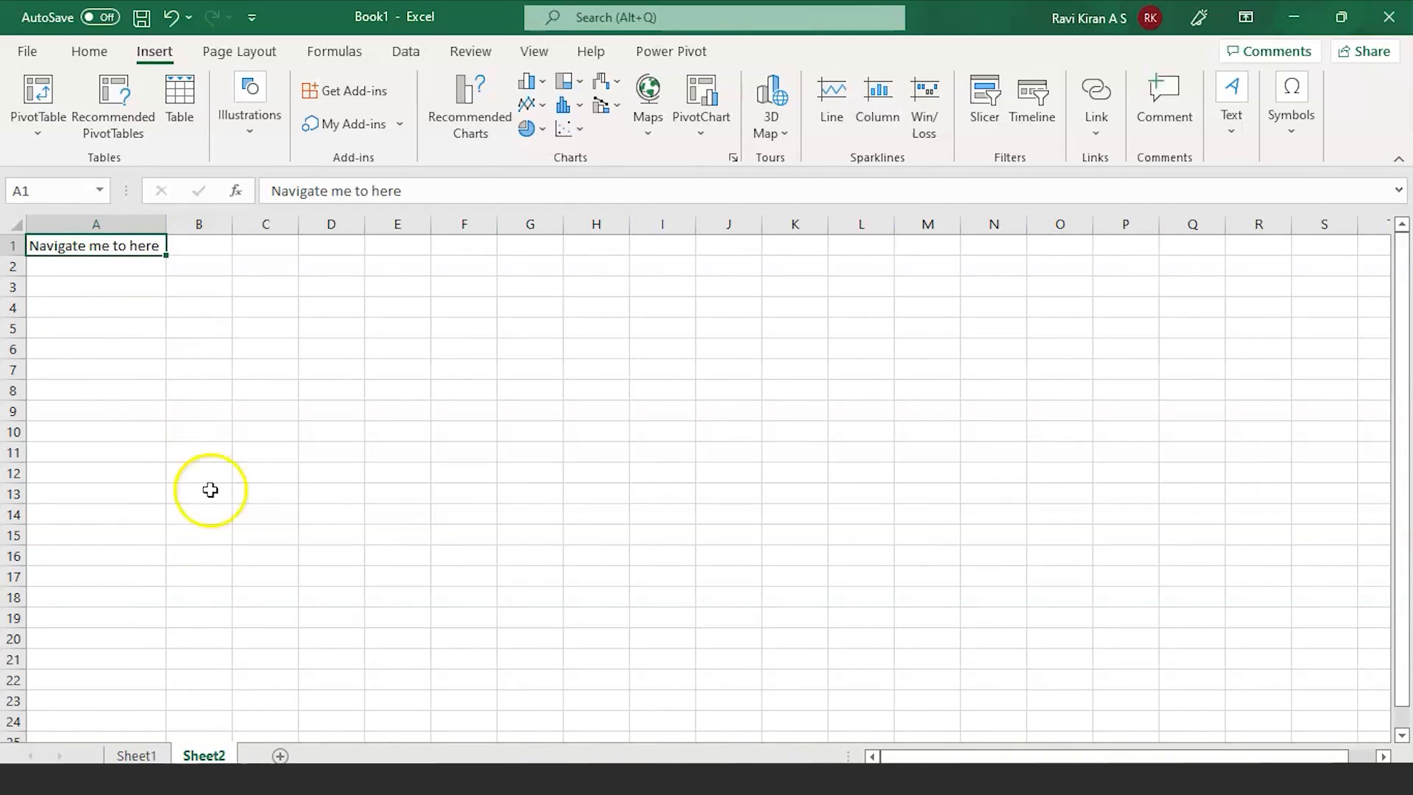
{"action": "left_click", "coordinate": [140, 756]}
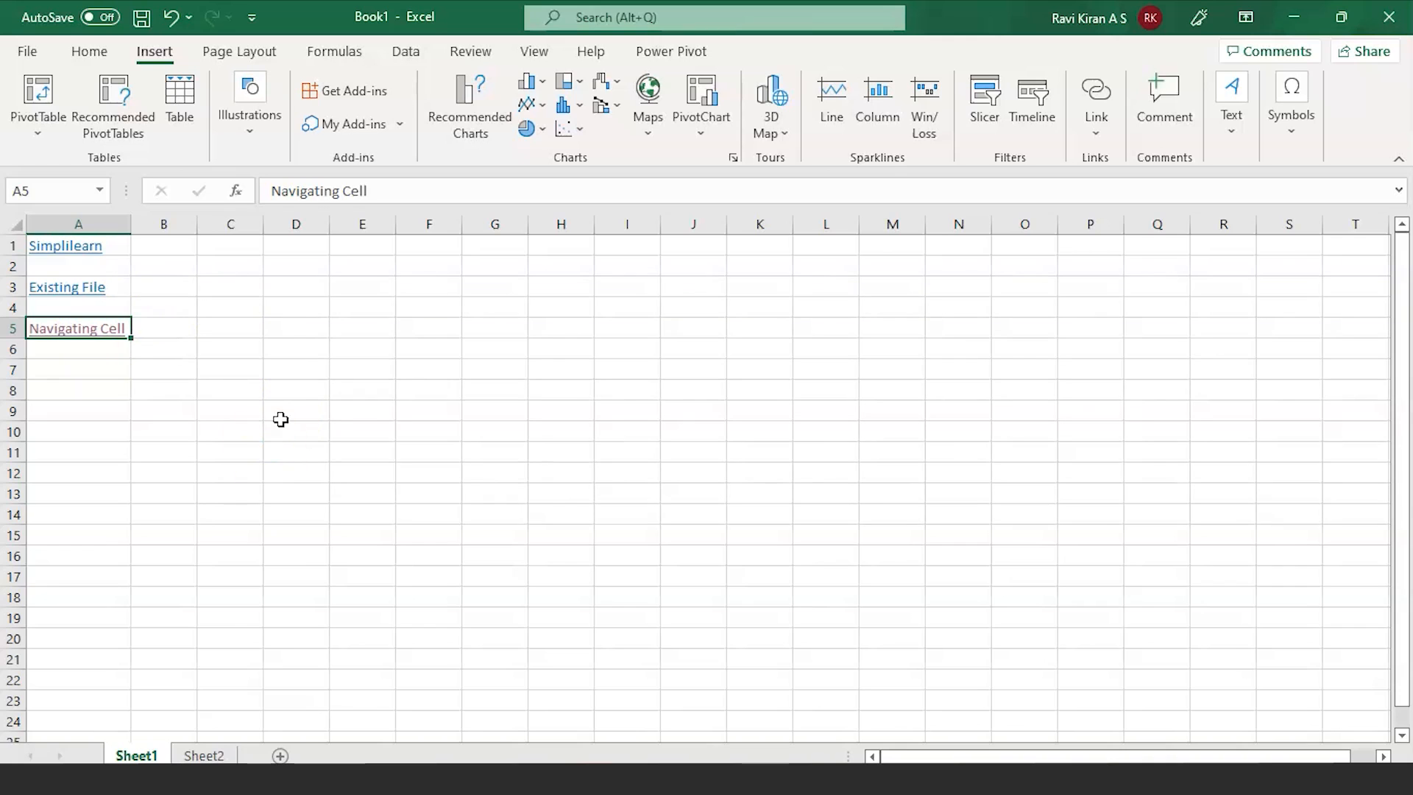
{"action": "left_click", "coordinate": [197, 754]}
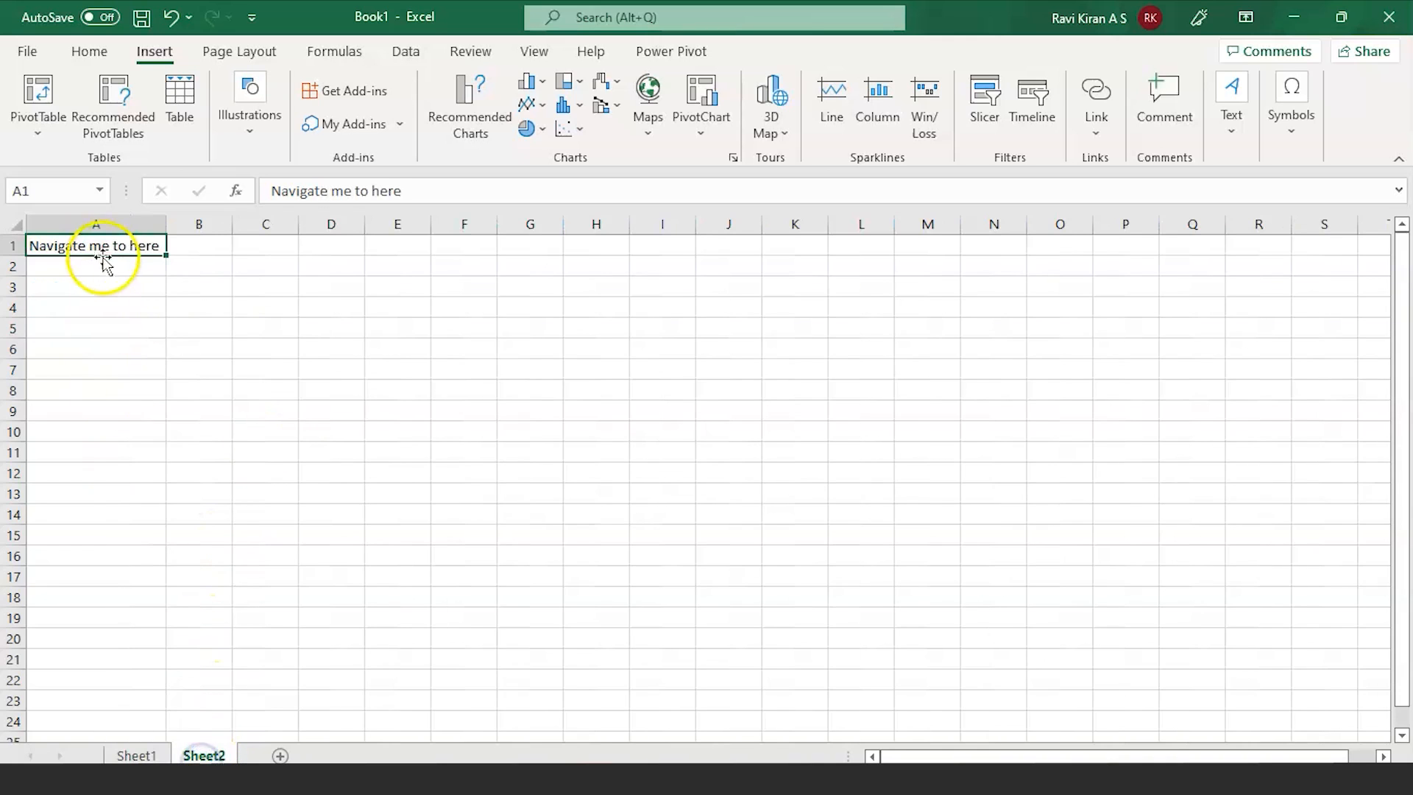
{"action": "left_click", "coordinate": [127, 756]}
{"action": "left_click", "coordinate": [113, 383]}
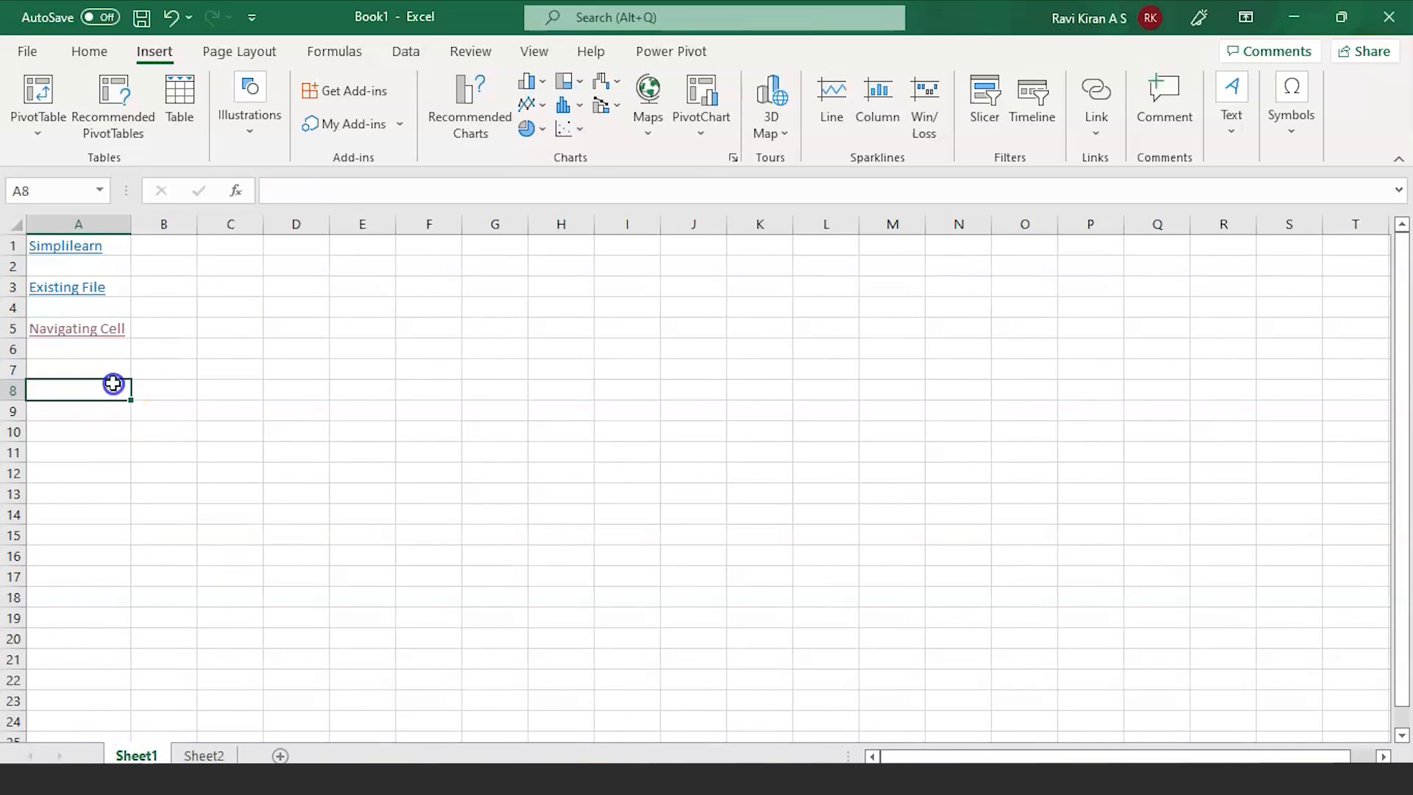
{"action": "left_click", "coordinate": [105, 372]}
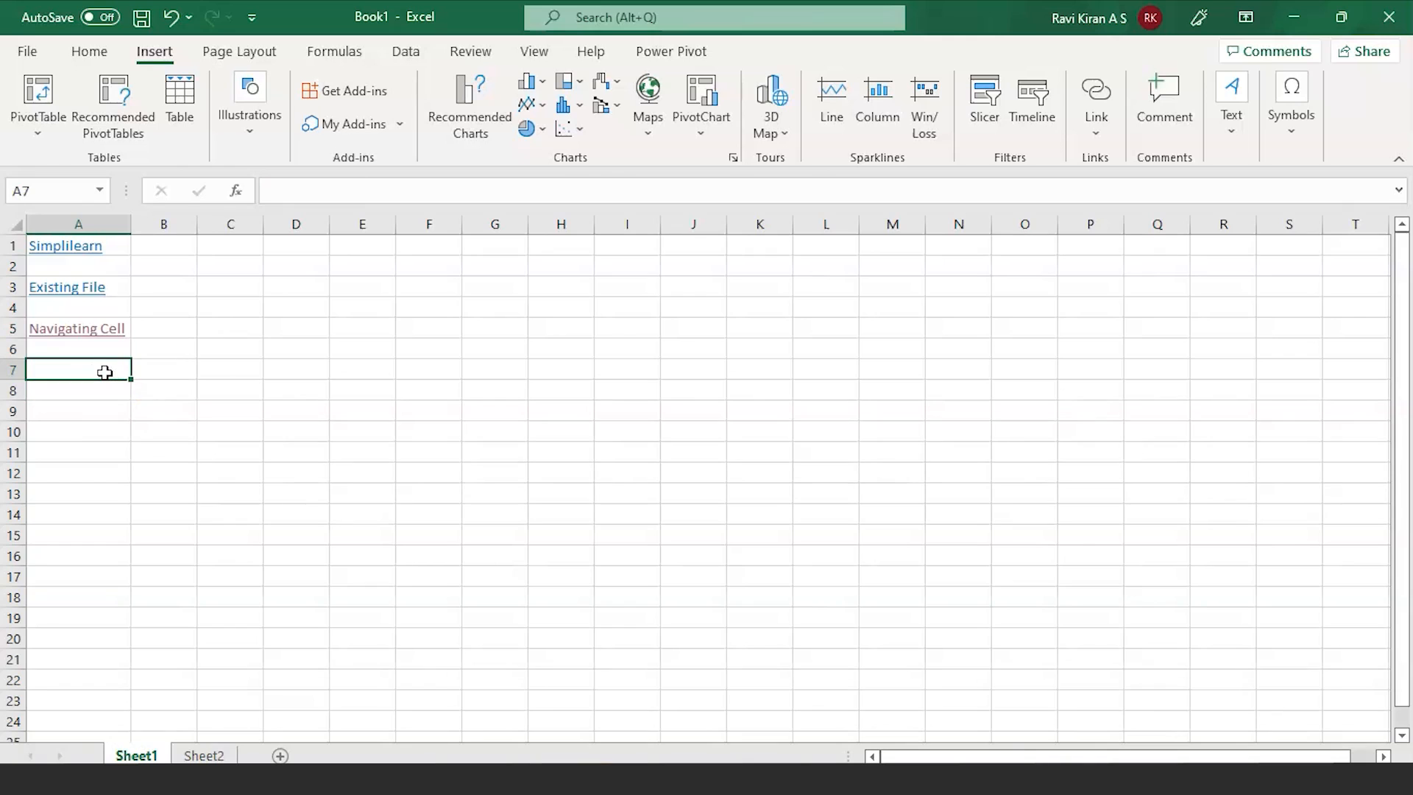
{"action": "key", "text": "ctrl+k"}
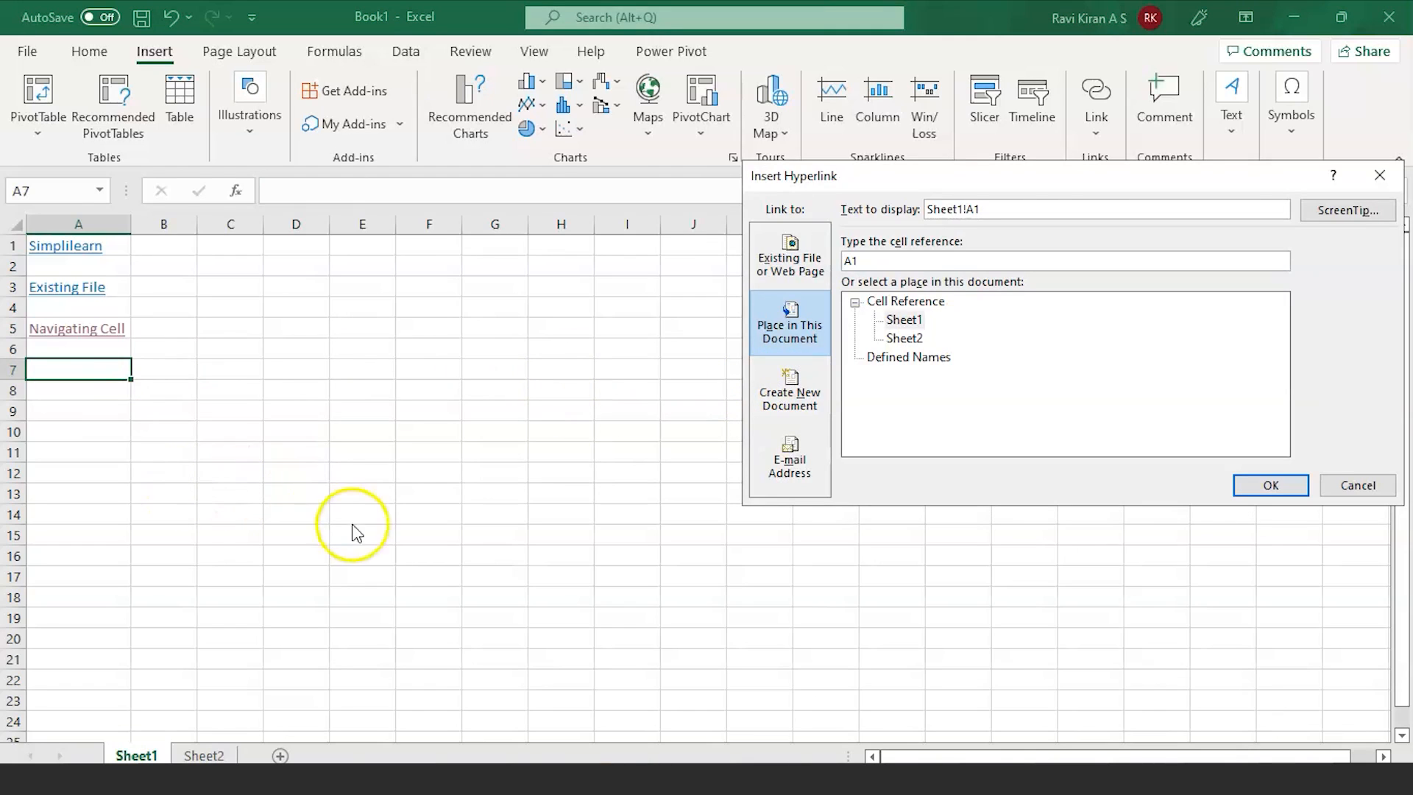
{"action": "left_click", "coordinate": [1284, 485]}
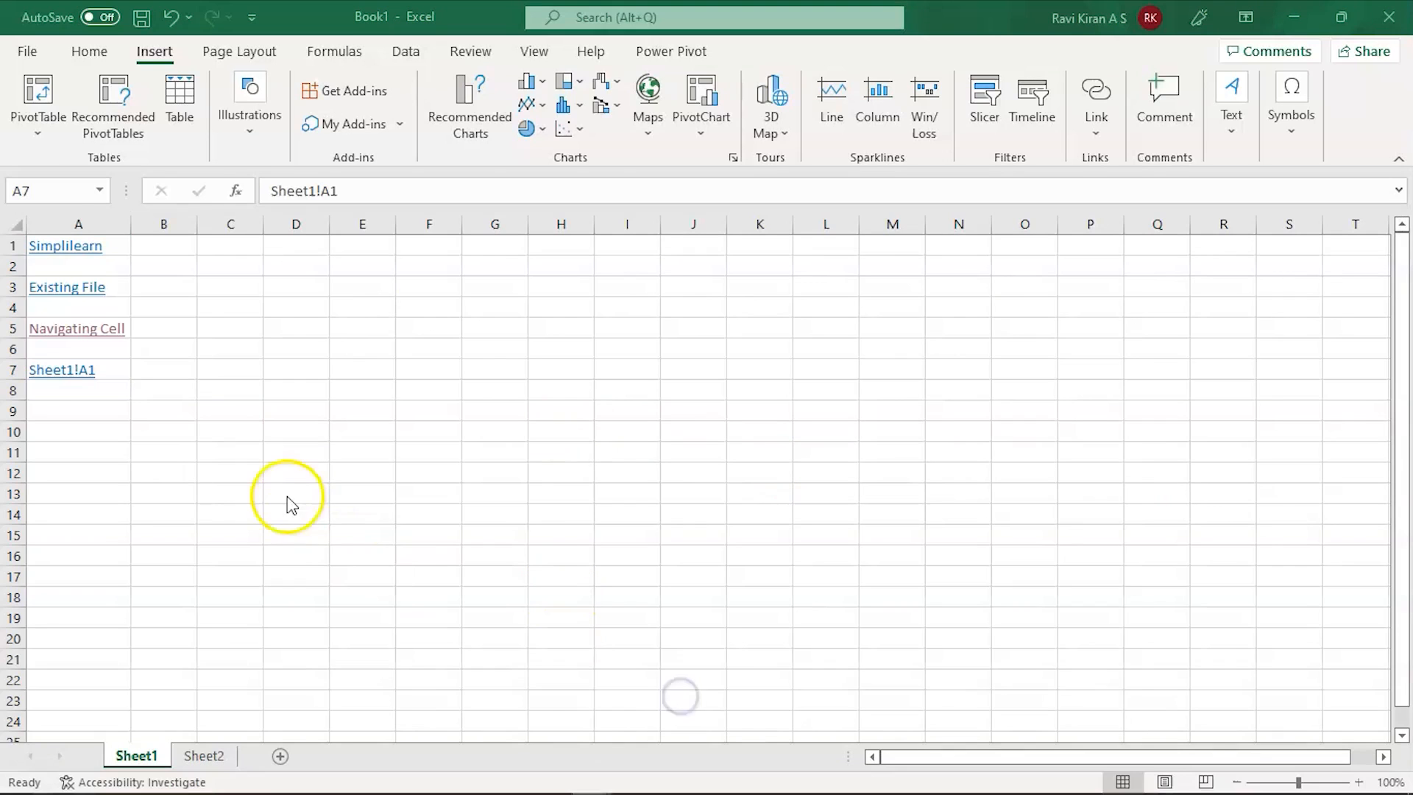
{"action": "left_click", "coordinate": [96, 367]}
{"action": "key", "text": "Delete"}
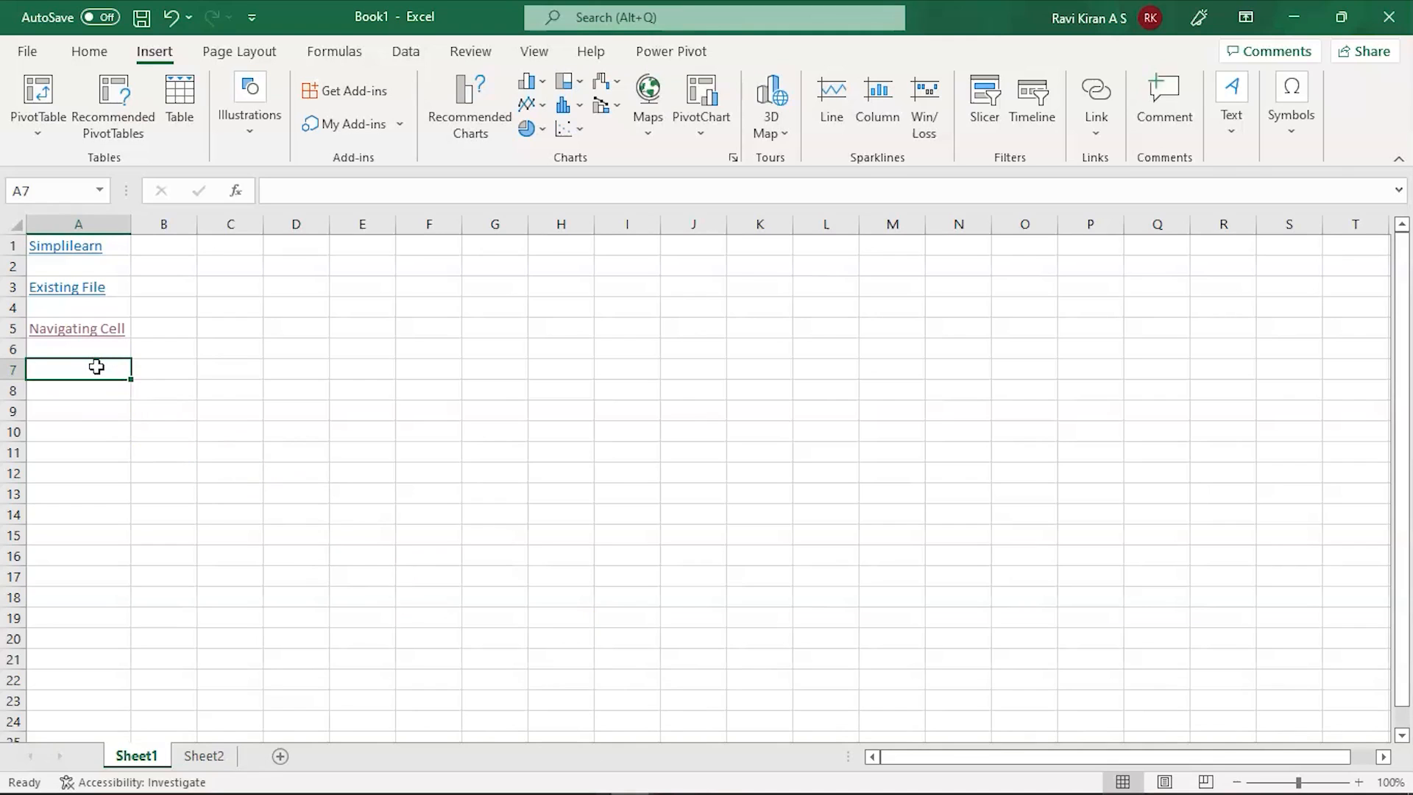
Step: Clear the stray text in A6 and enter StickyNote in A7
{"action": "key", "text": "Up"}
{"action": "type", "text": "clip"}
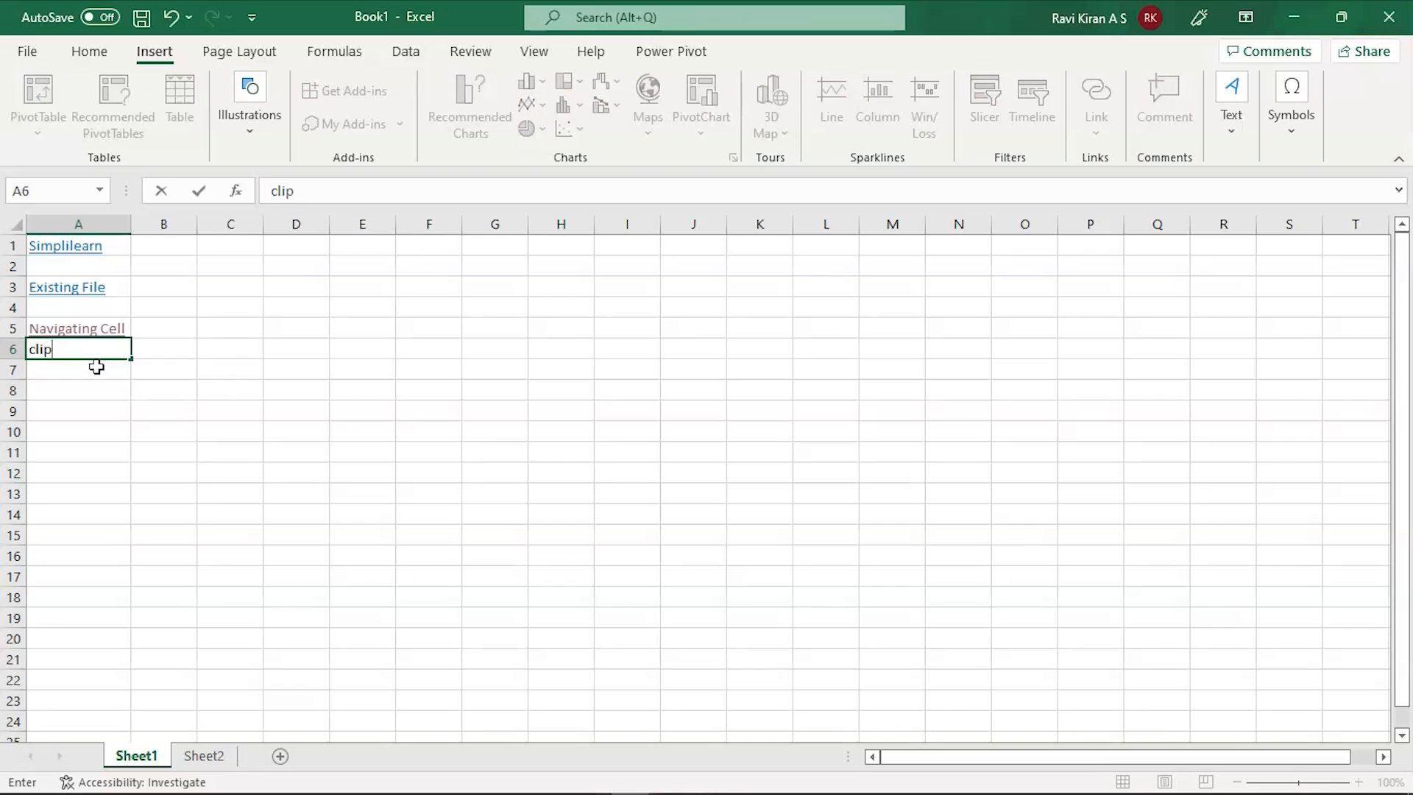
{"action": "key", "text": "BackSpace"}
{"action": "key", "text": "BackSpace"}
{"action": "key", "text": "BackSpace"}
{"action": "left_click", "coordinate": [77, 369]}
{"action": "type", "text": "StickyNote"}
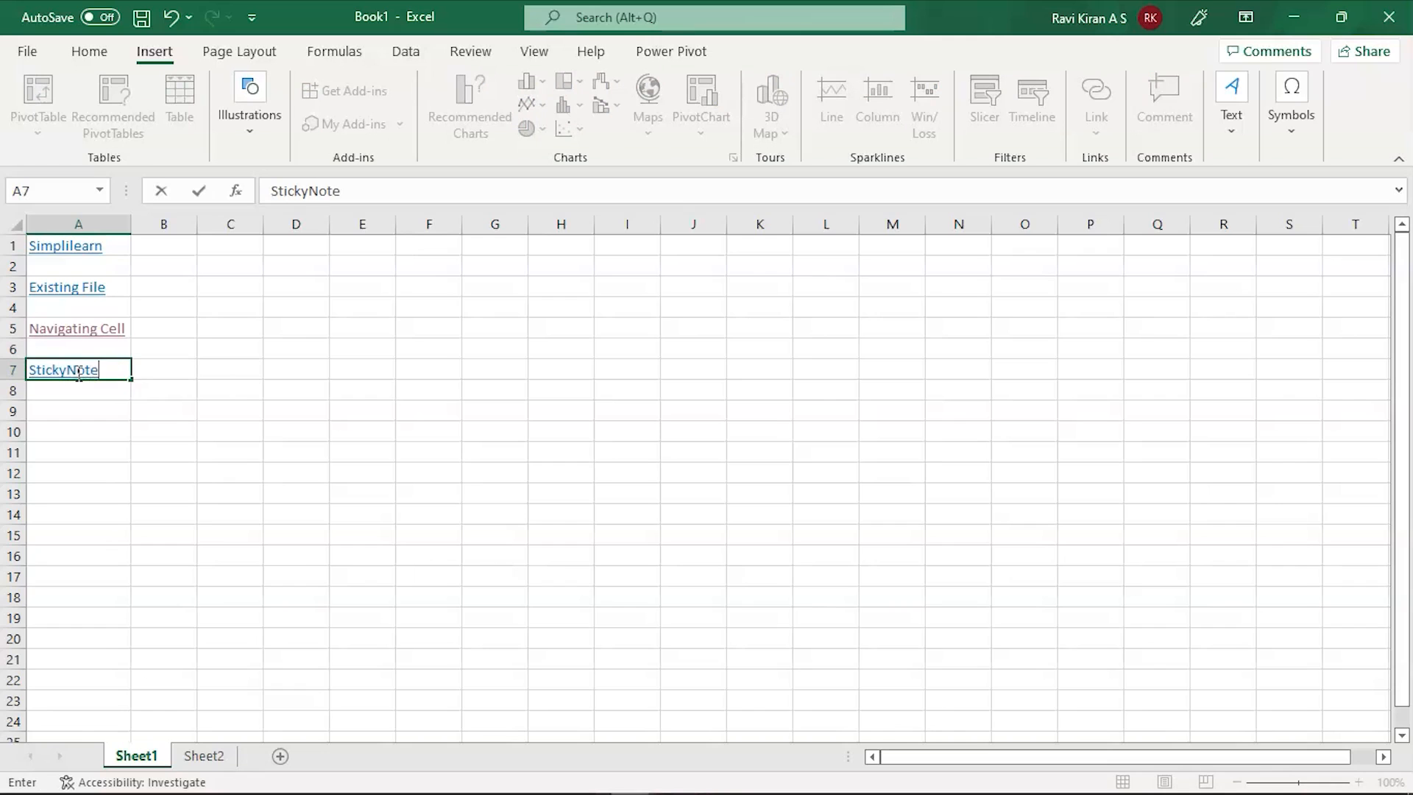
Step: Commit the StickyNote entry, then reselect A7 and bring up its context menu
{"action": "left_click", "coordinate": [86, 368]}
{"action": "right_click", "coordinate": [87, 368]}
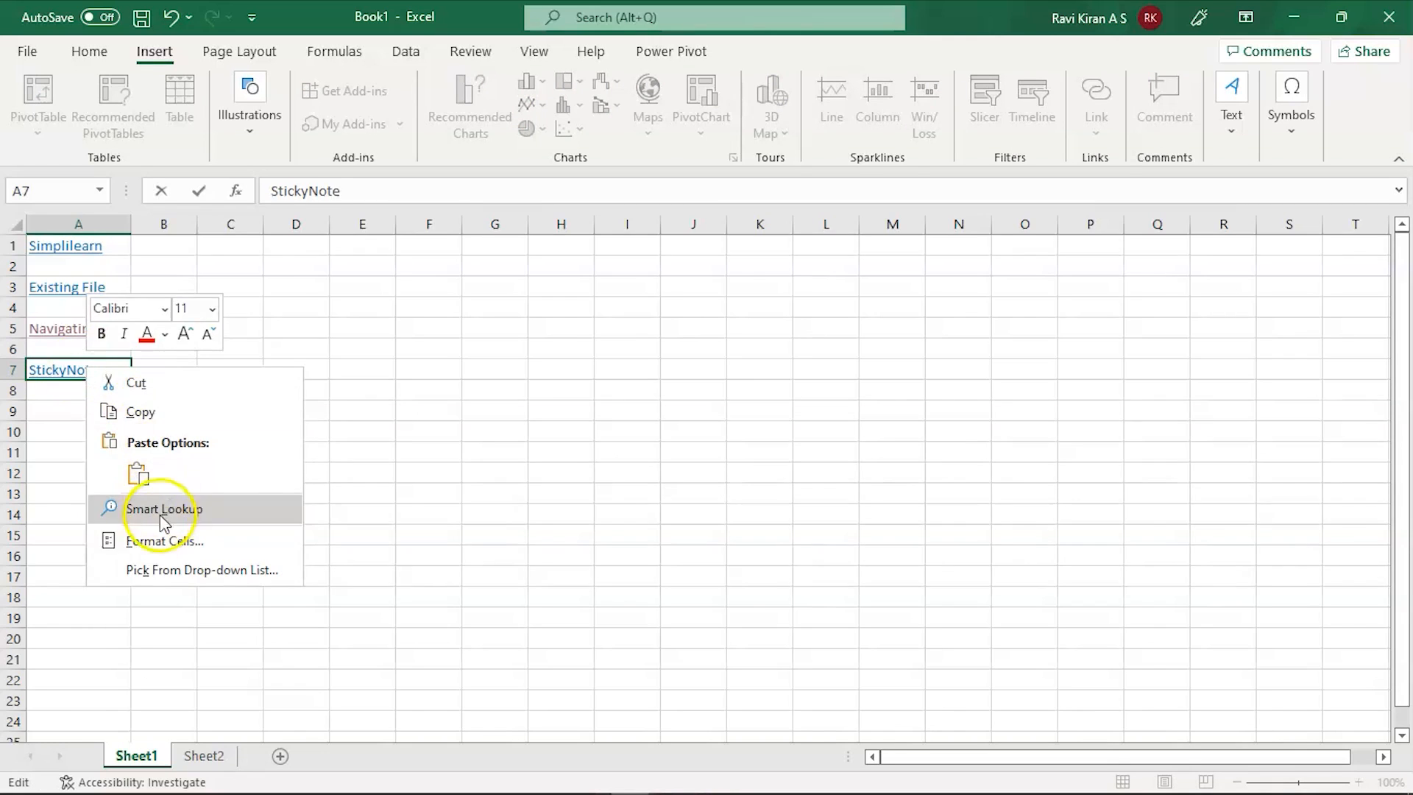
{"action": "left_click", "coordinate": [55, 449]}
{"action": "left_click", "coordinate": [134, 412]}
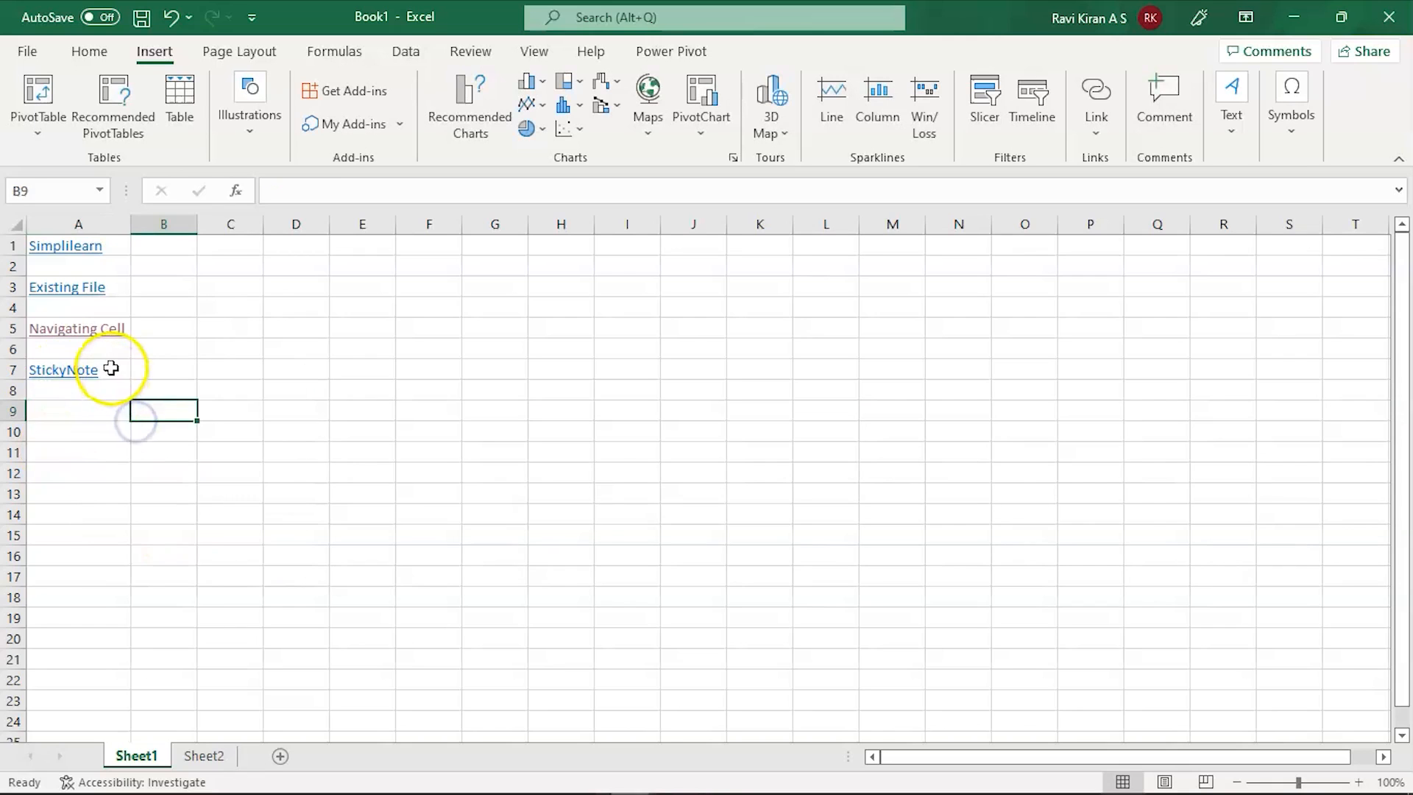
{"action": "left_click", "coordinate": [111, 368]}
{"action": "right_click", "coordinate": [111, 368]}
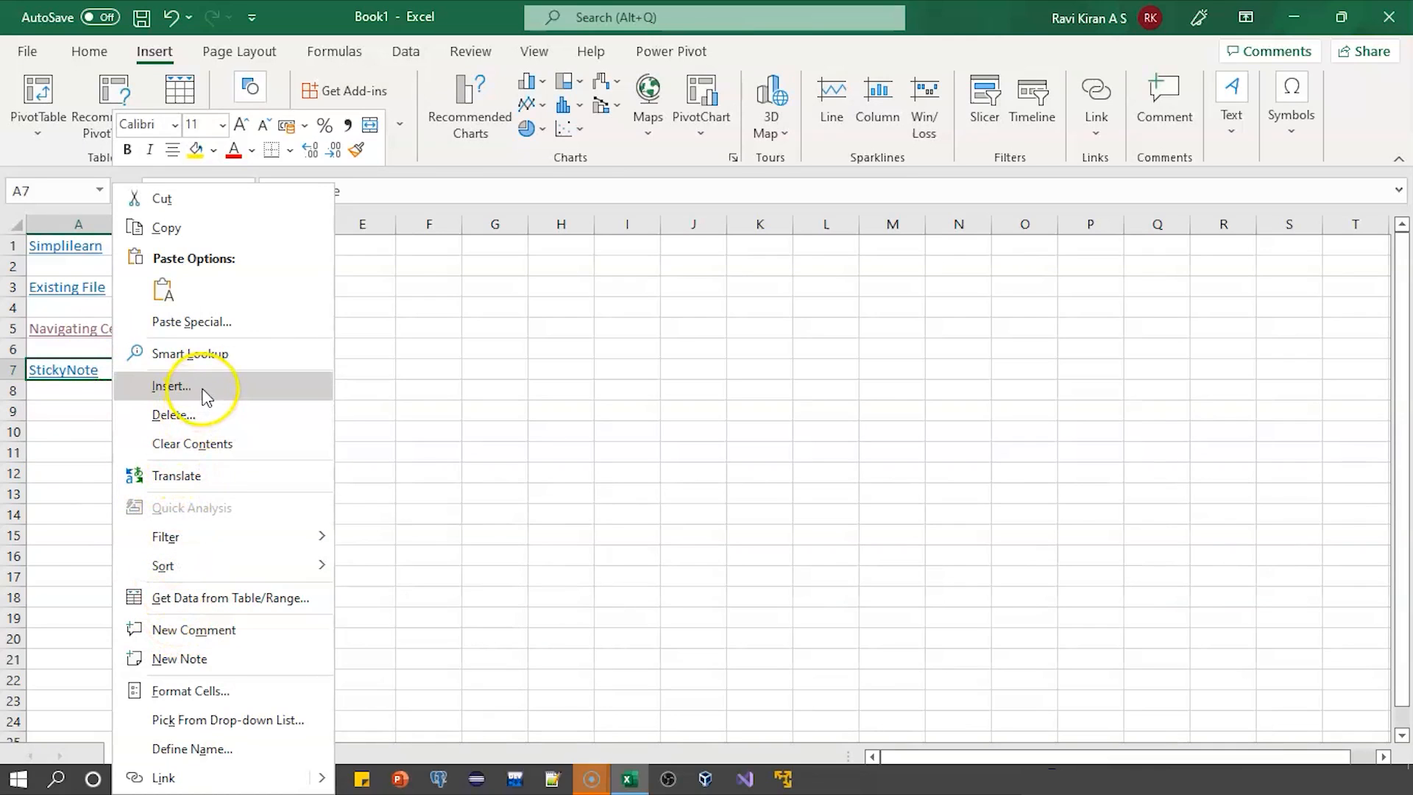
Step: Point A7's link to a new document, Tracker.txt, saved in the Documents folder
{"action": "left_click", "coordinate": [189, 776]}
{"action": "left_click", "coordinate": [791, 387]}
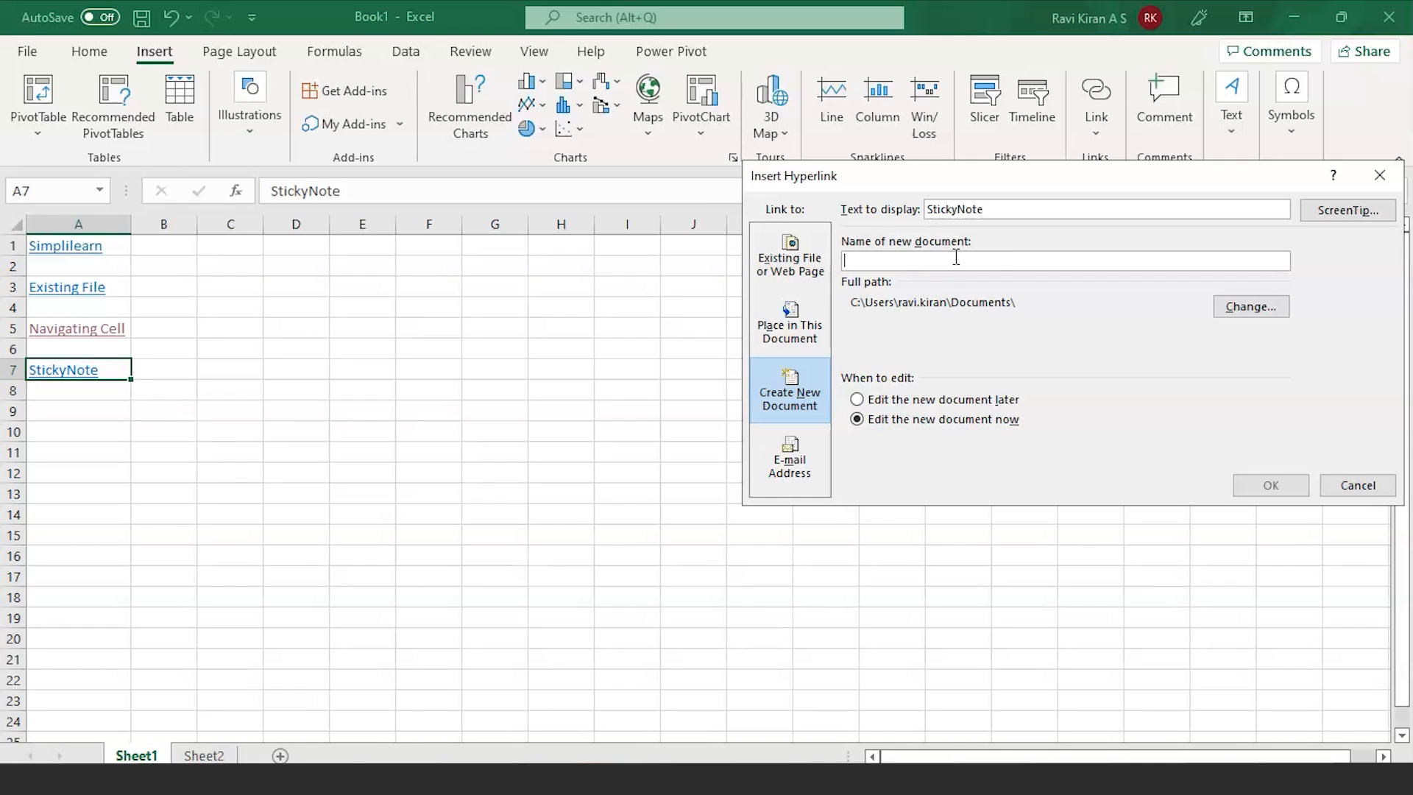
{"action": "type", "text": "Tracker.txt"}
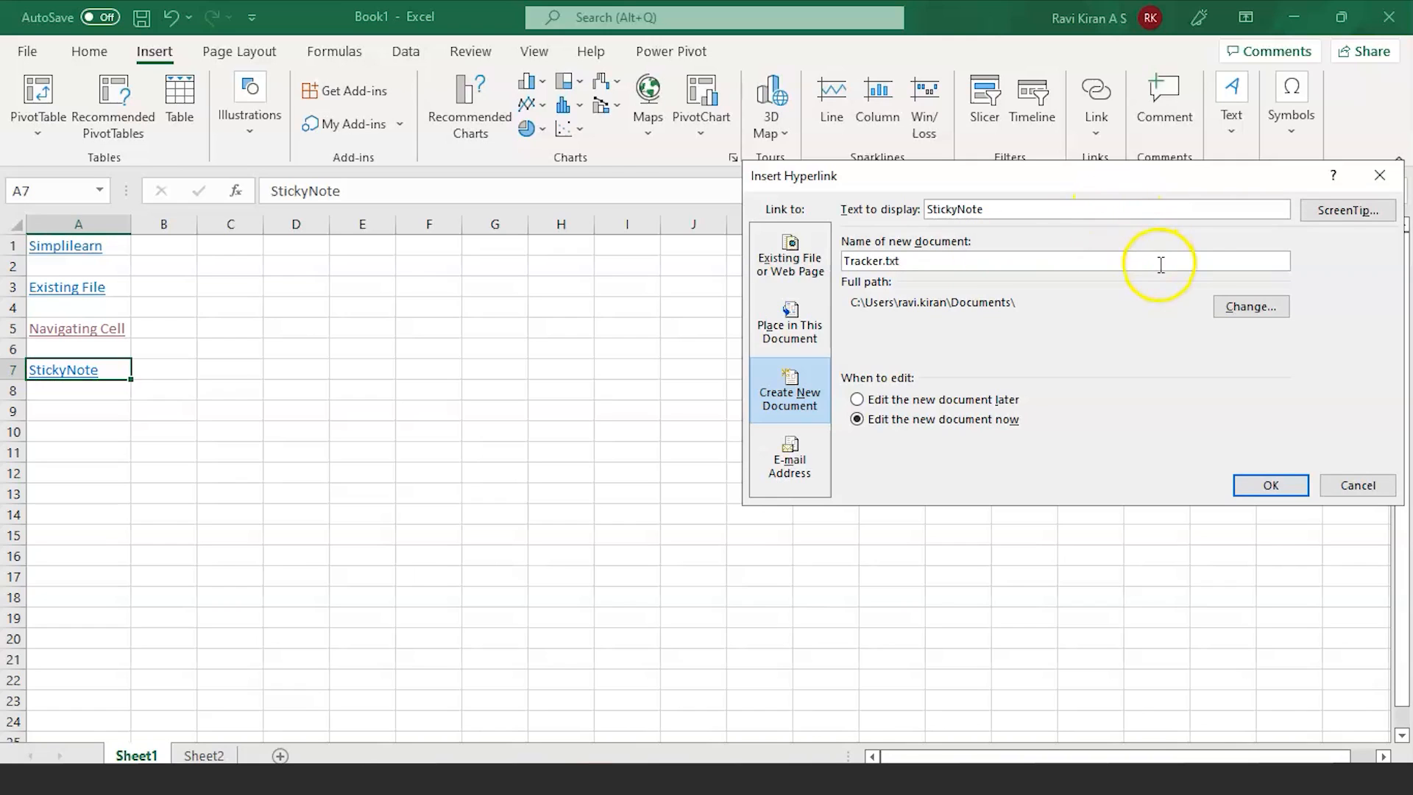
{"action": "left_click", "coordinate": [1253, 303]}
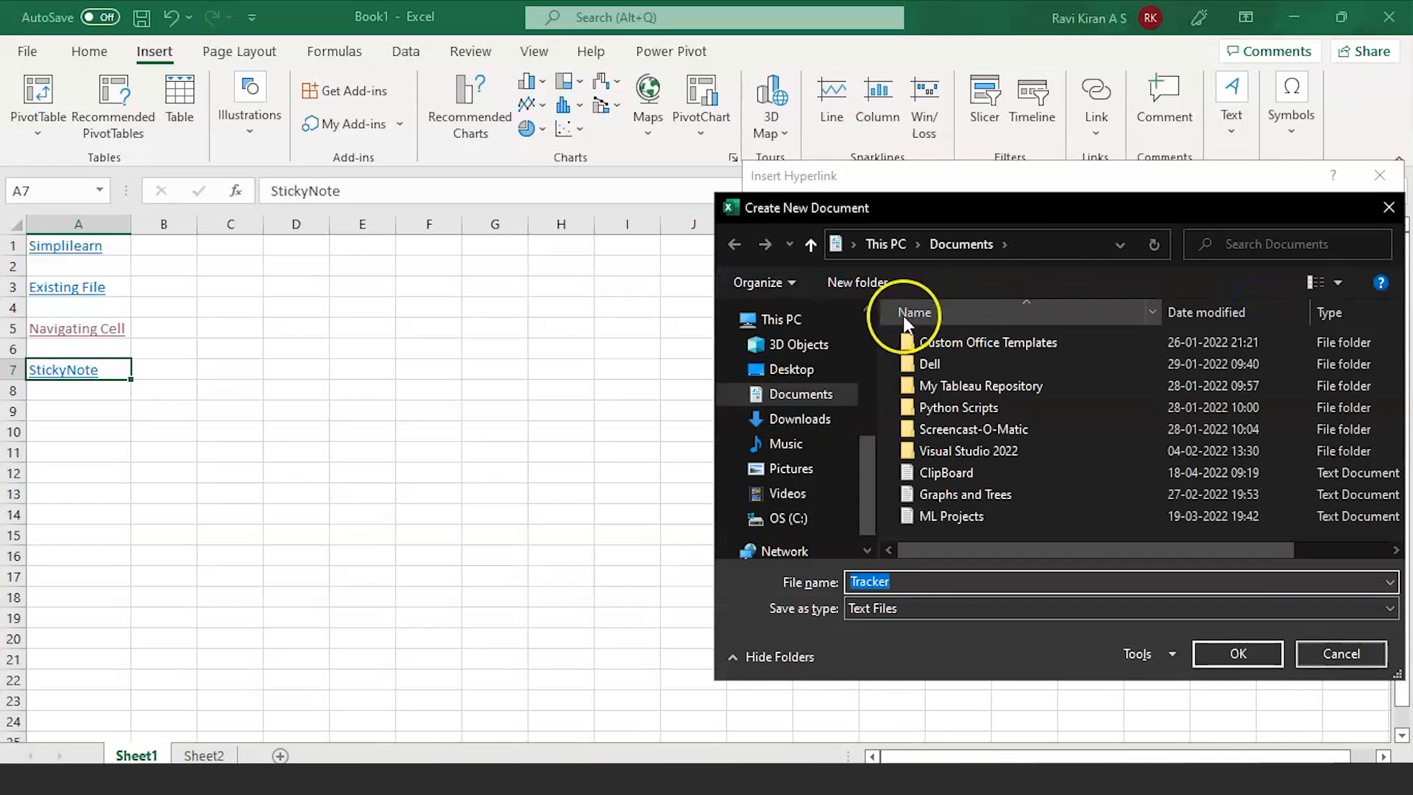
{"action": "left_click", "coordinate": [818, 402]}
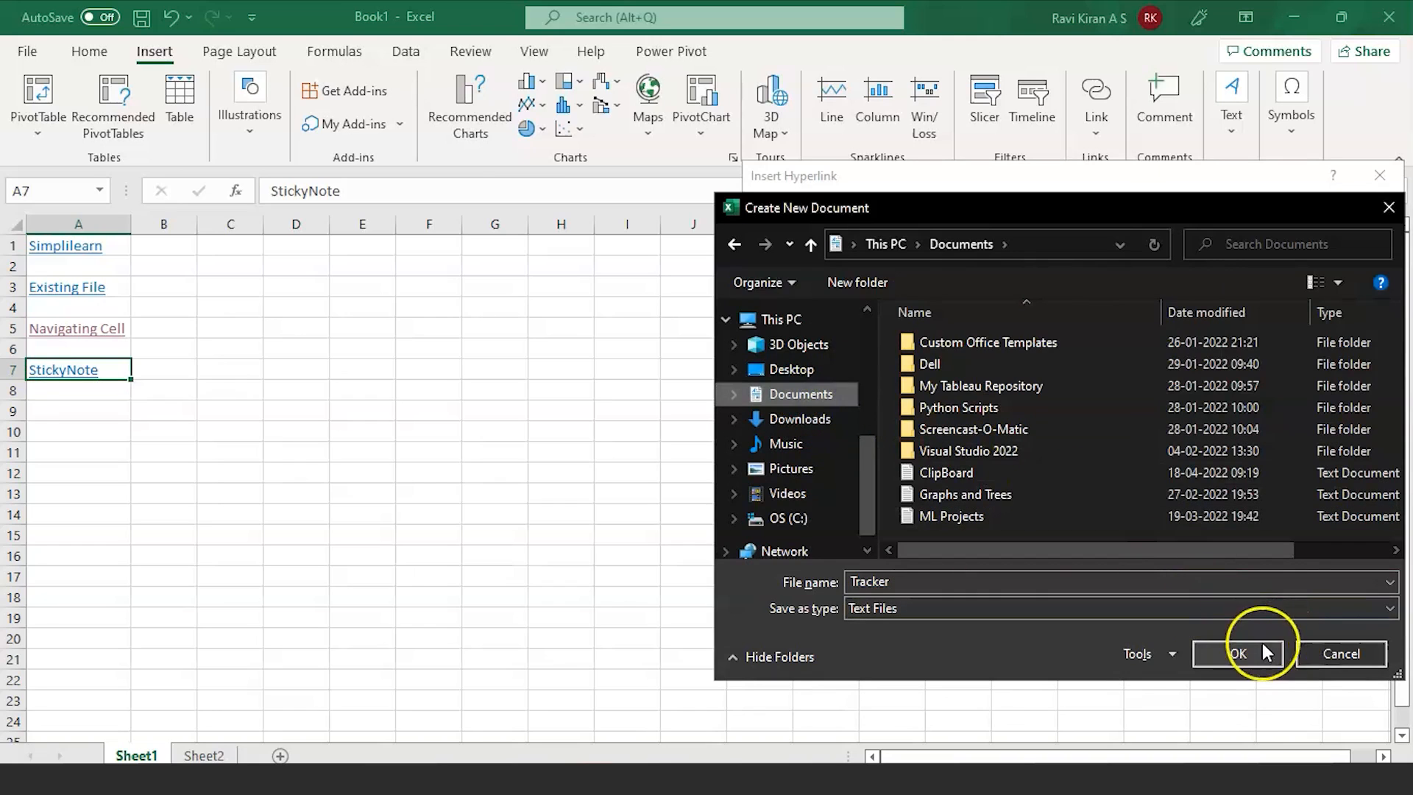
{"action": "left_click", "coordinate": [1252, 653]}
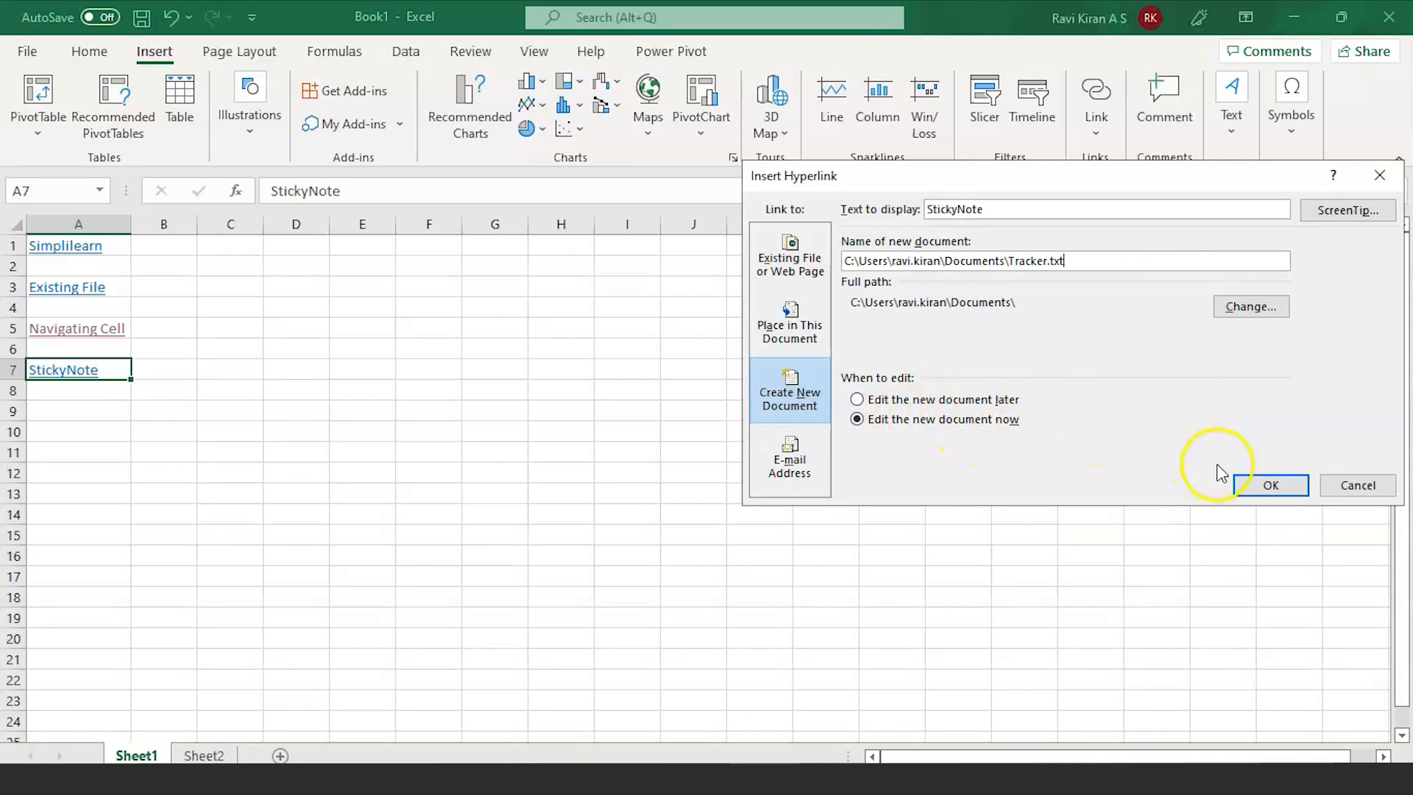
Step: Create the link, write 'update 1' and 'update 2' in Tracker.txt, and save it on closing
{"action": "left_click", "coordinate": [1266, 485]}
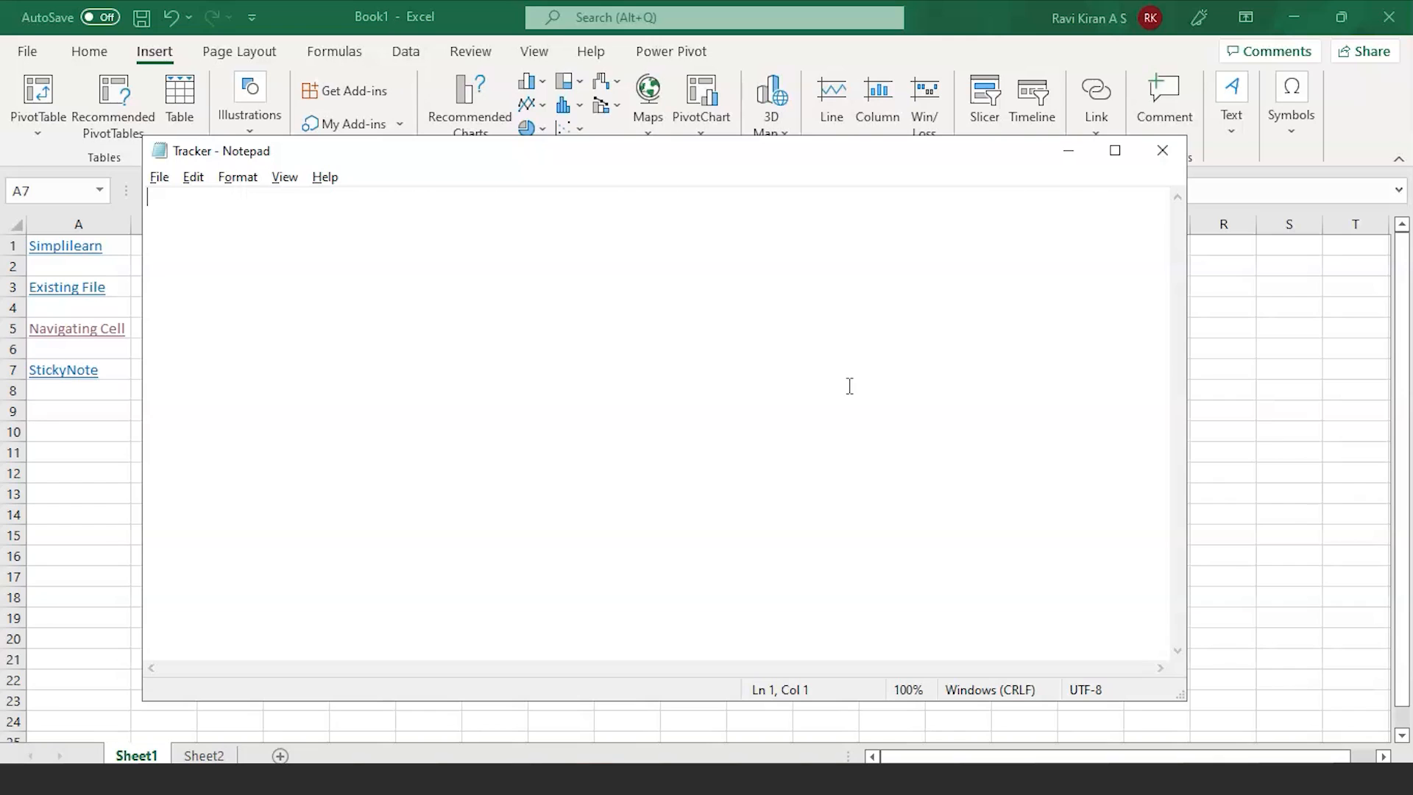
{"action": "type", "text": "update 1  "}
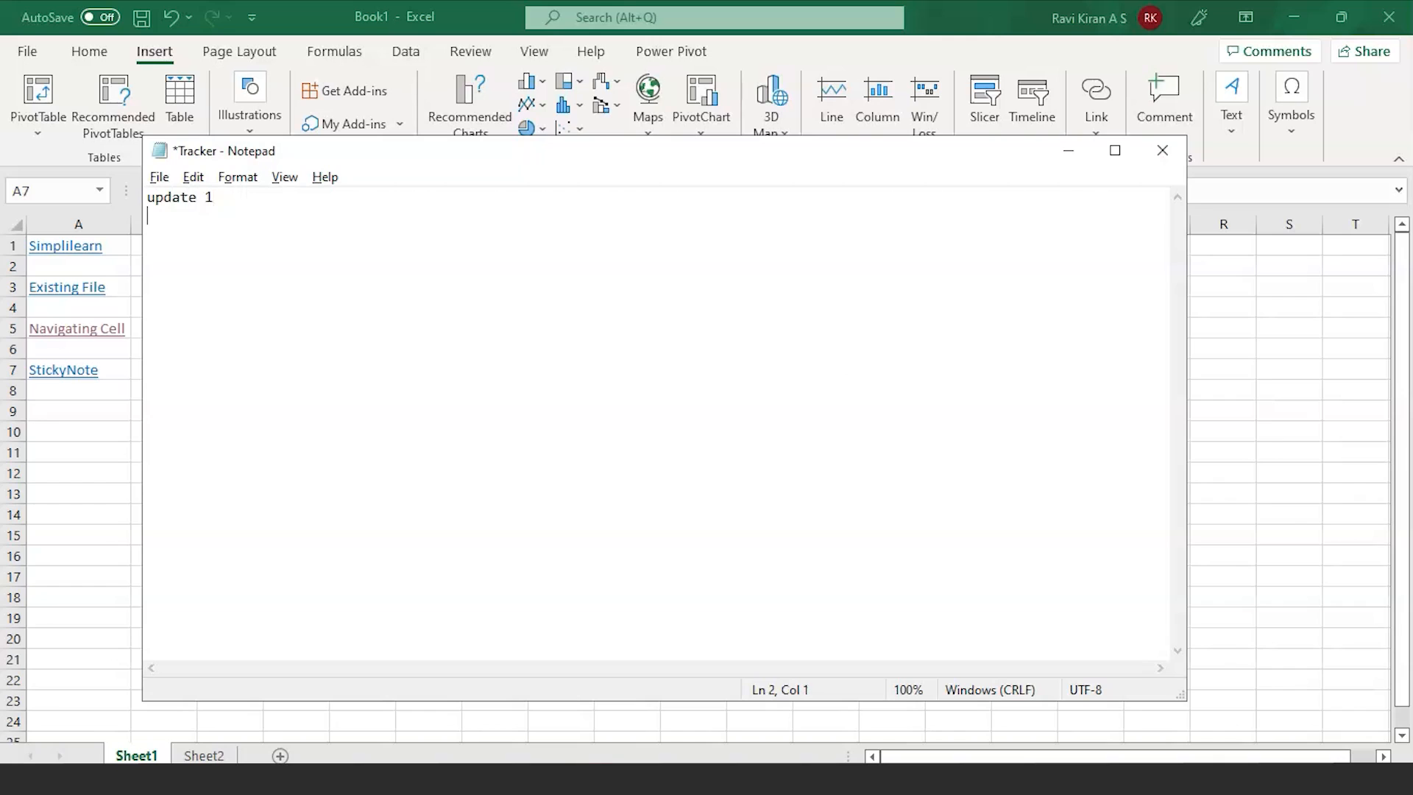
{"action": "type", "text": "update 2"}
{"action": "left_click", "coordinate": [1148, 168]}
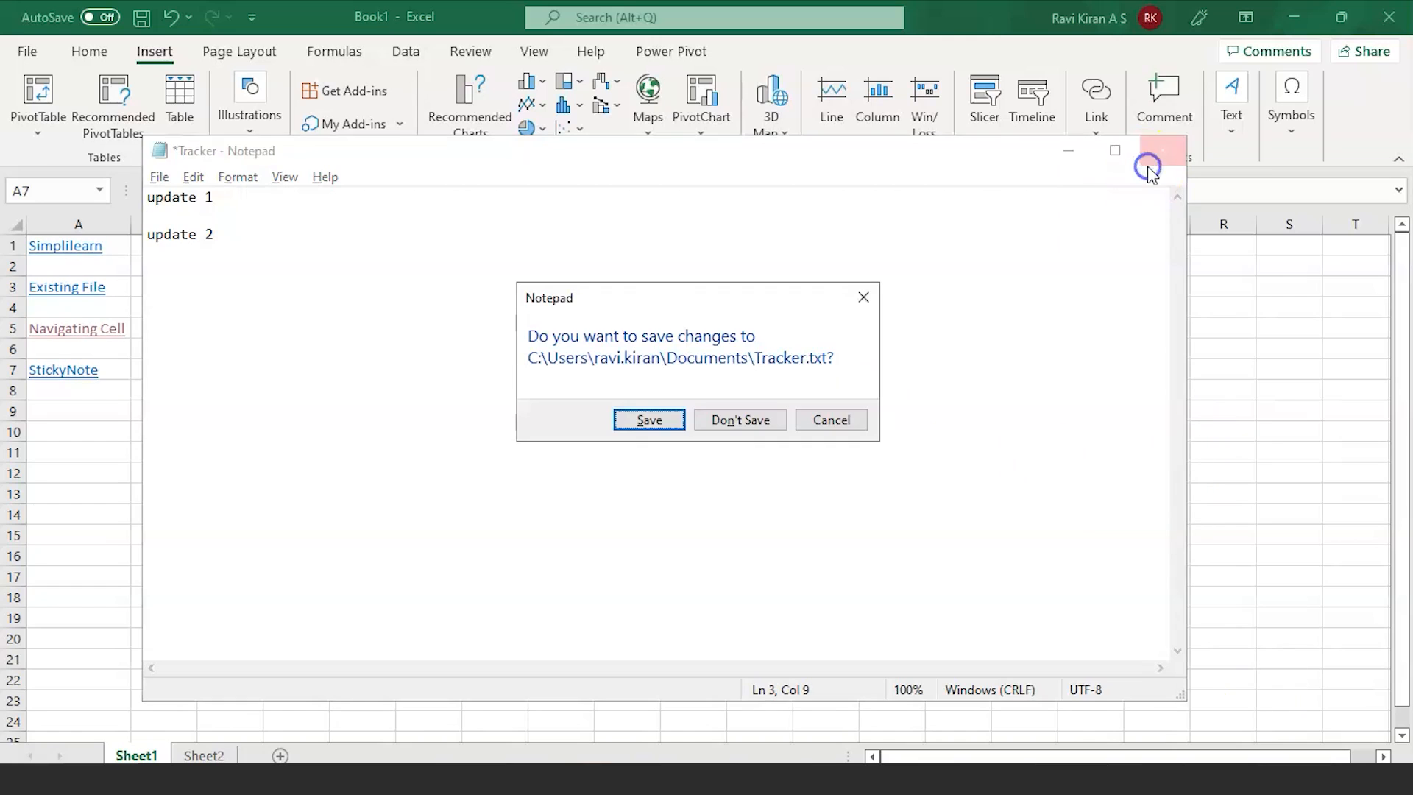
{"action": "left_click", "coordinate": [627, 420]}
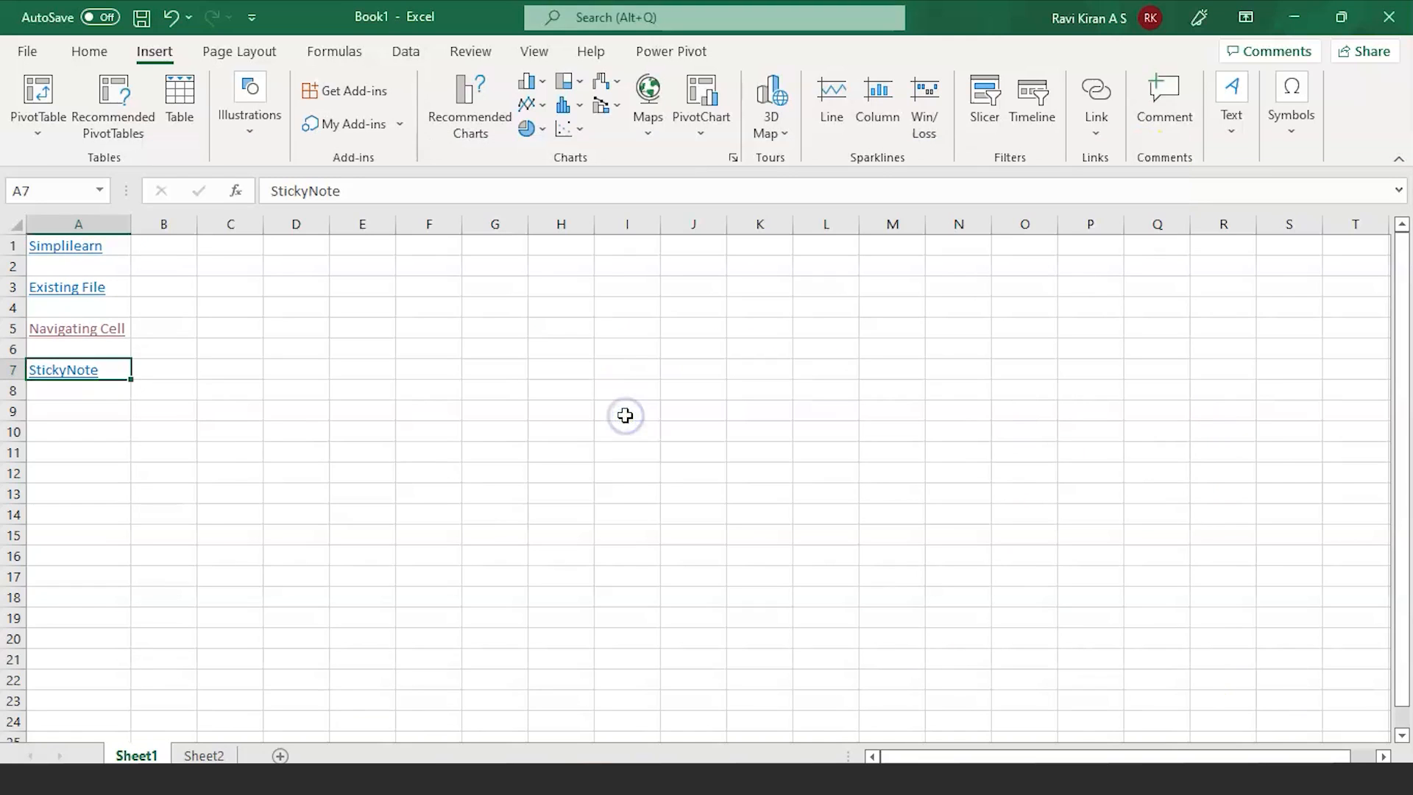
{"action": "left_click", "coordinate": [140, 437]}
Step: Clear stray text from B10, then follow the StickyNote link and allow opening Tracker.txt
{"action": "type", "text": "djodj"}
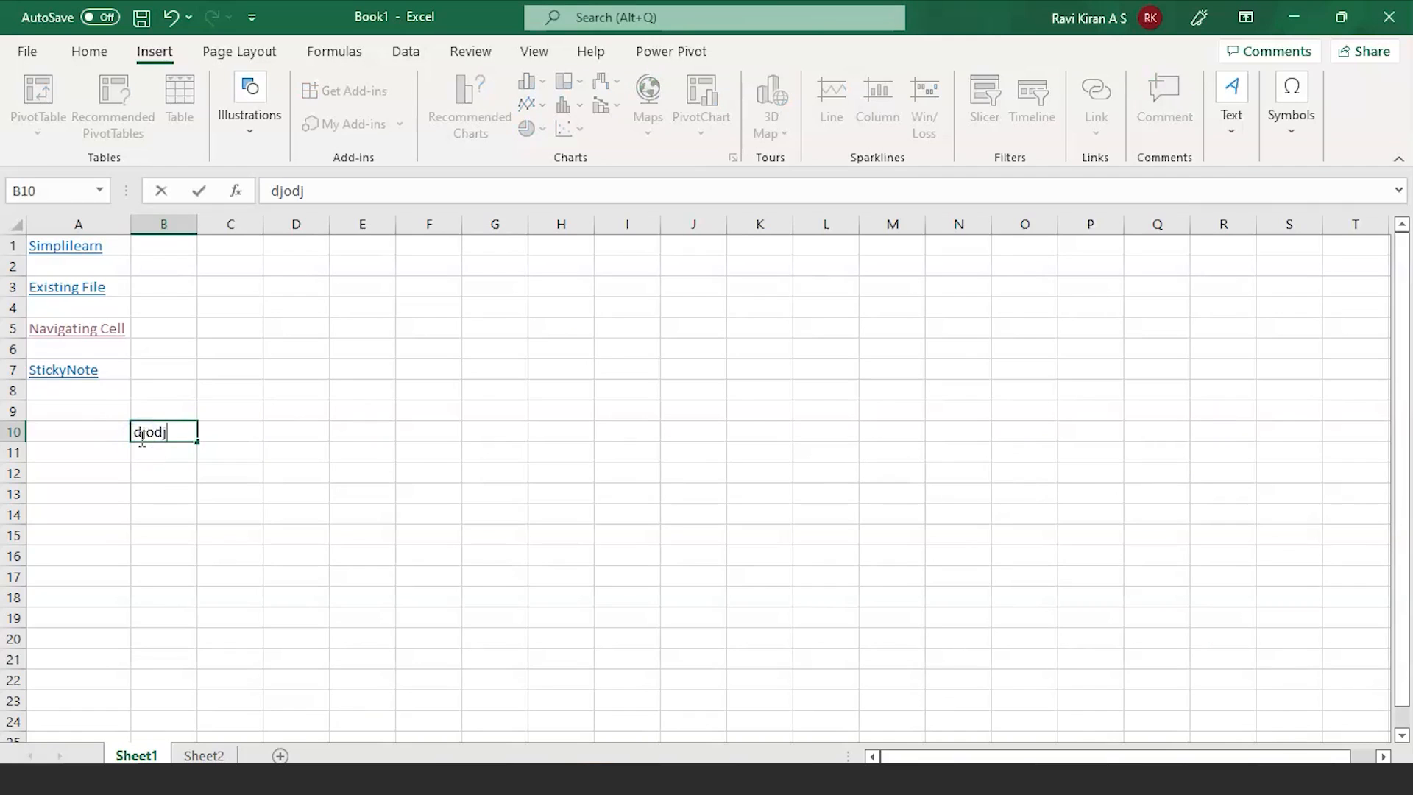
{"action": "key", "text": "BackSpace"}
{"action": "key", "text": "BackSpace"}
{"action": "key", "text": "BackSpace"}
{"action": "key", "text": "BackSpace"}
{"action": "key", "text": "BackSpace"}
{"action": "mouse_move", "coordinate": [79, 370]}
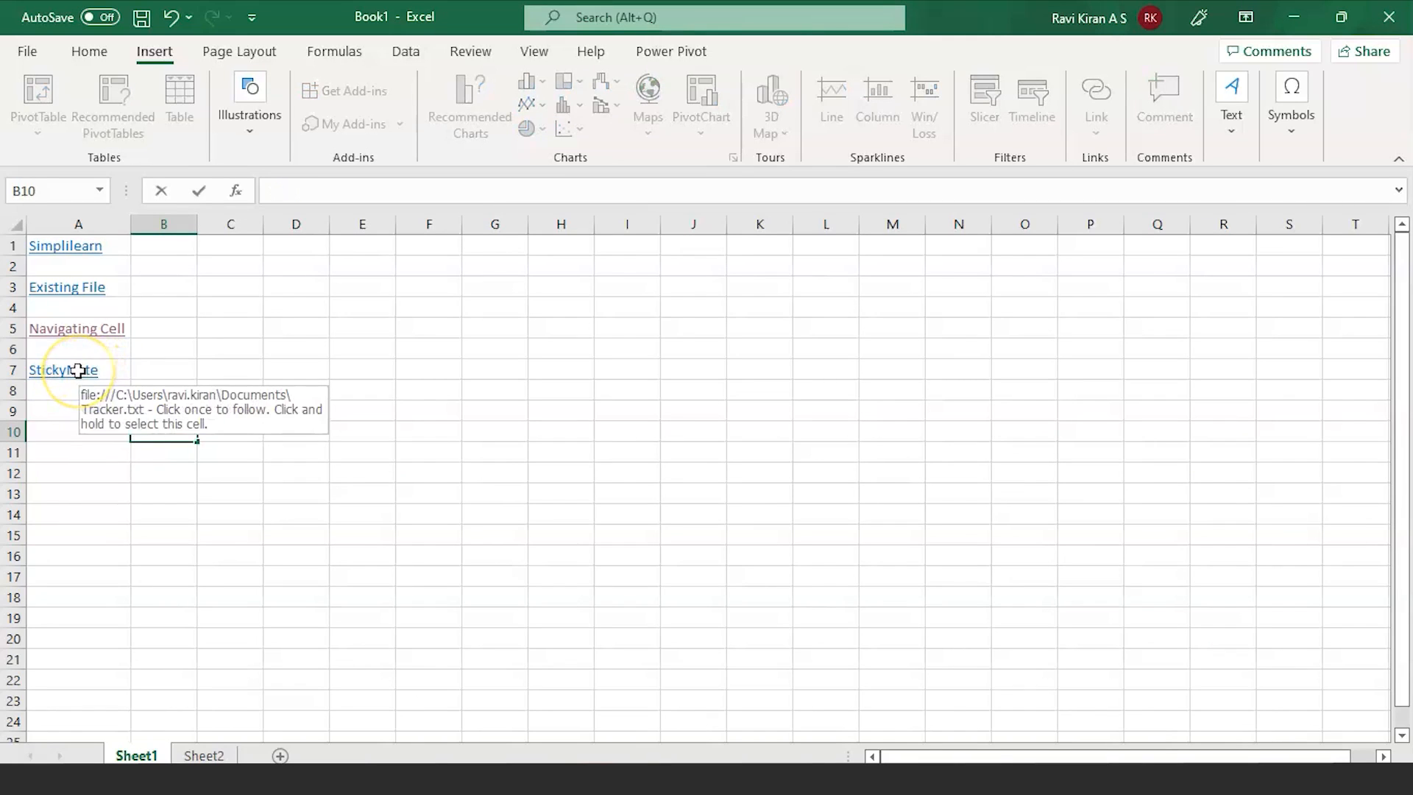
{"action": "left_click", "coordinate": [78, 370]}
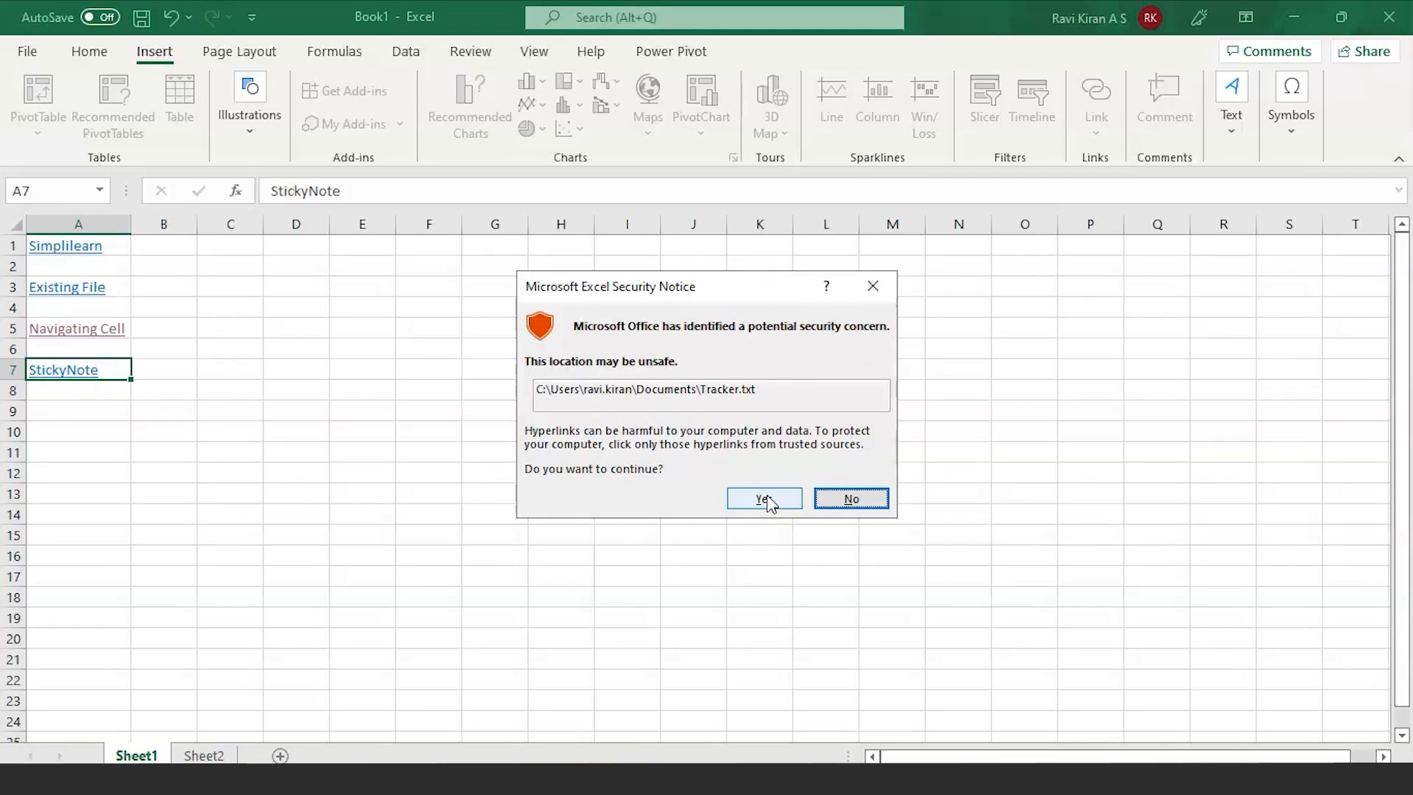
{"action": "left_click", "coordinate": [765, 500]}
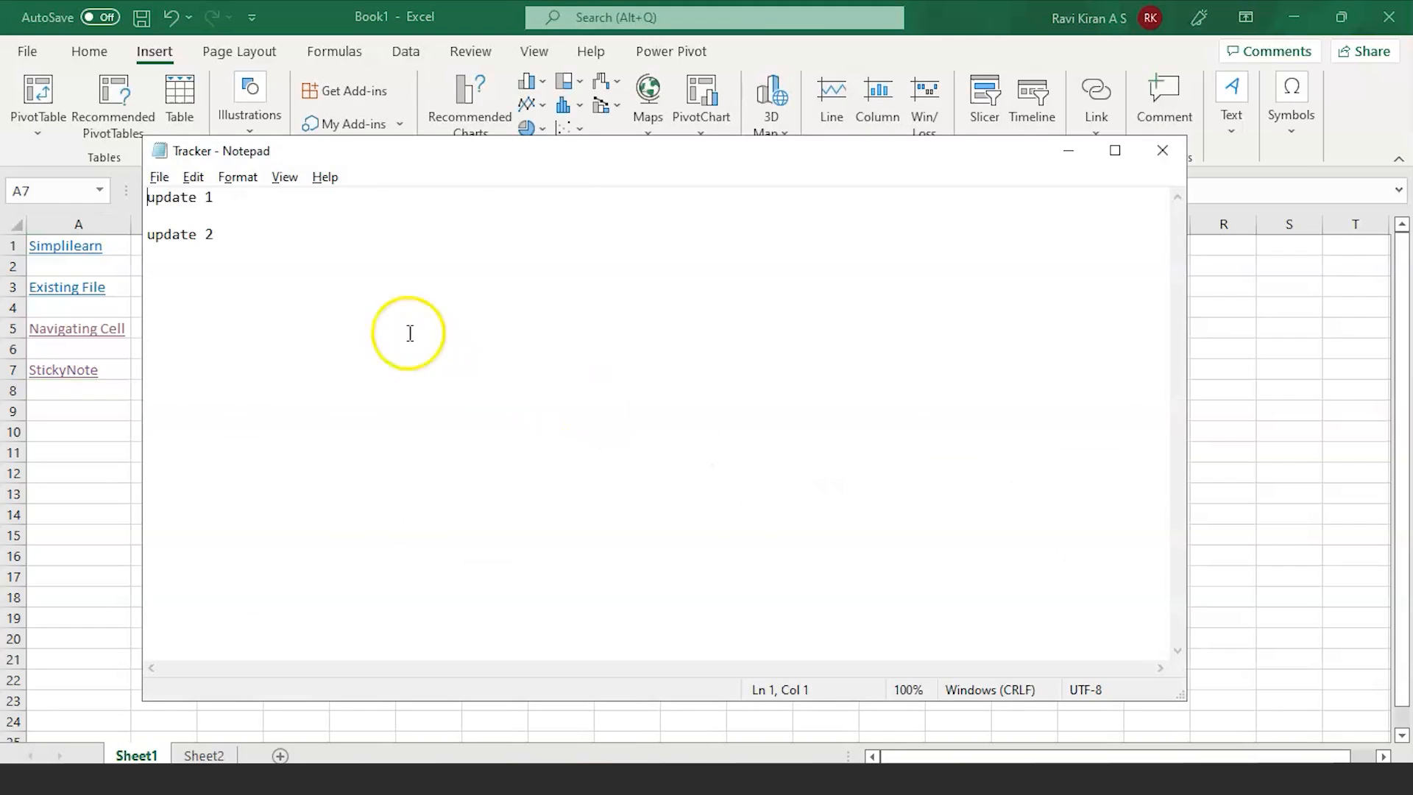
Step: Add a third line, 'update latest 3', below update 2 in Tracker.txt
{"action": "left_click", "coordinate": [269, 236]}
{"action": "key", "text": "Return"}
{"action": "key", "text": "Return"}
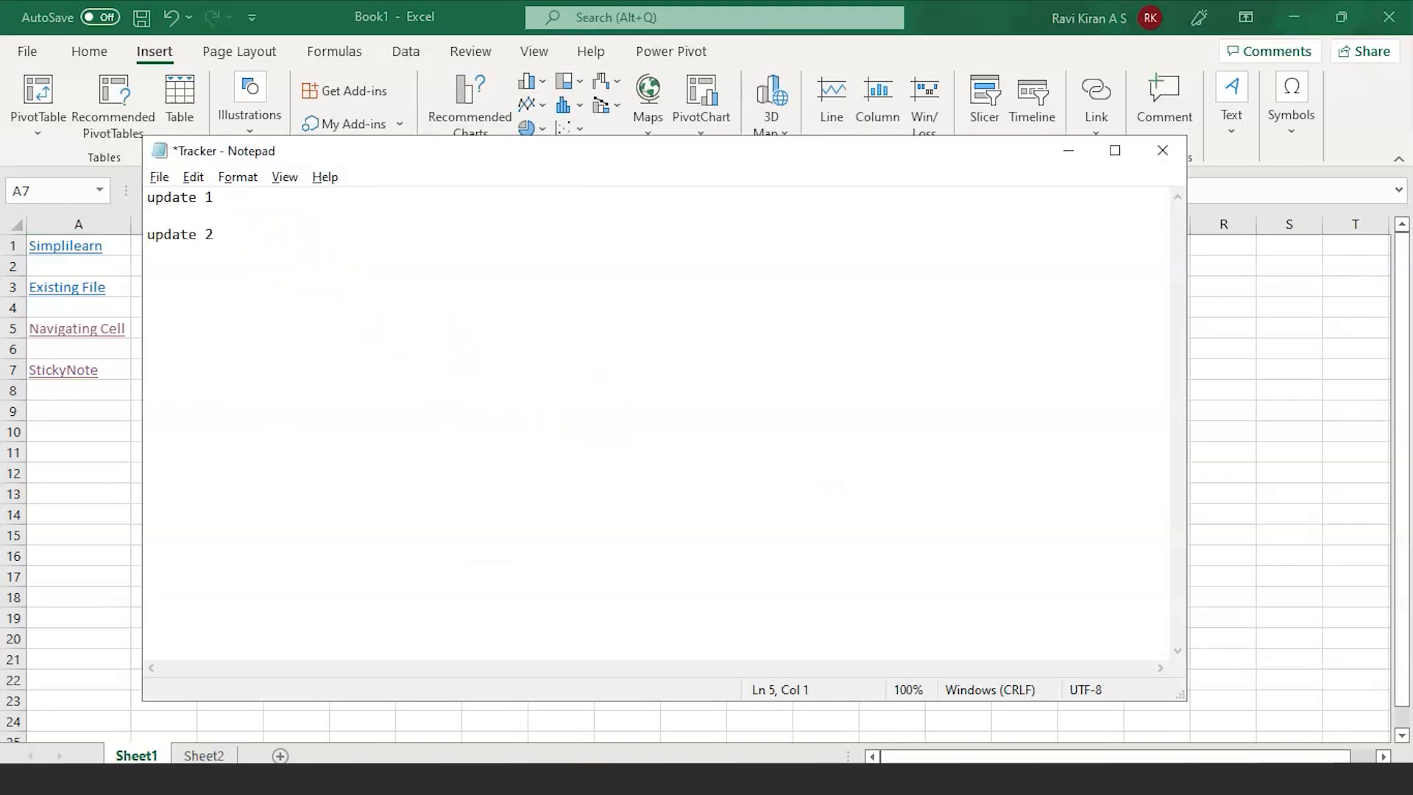
{"action": "type", "text": "u"}
{"action": "key", "text": "BackSpace"}
{"action": "type", "text": "update"}
{"action": "type", "text": " 3"}
{"action": "key", "text": "BackSpace"}
{"action": "key", "text": "BackSpace"}
{"action": "key", "text": "BackSpace"}
{"action": "key", "text": "BackSpace"}
{"action": "key", "text": "BackSpace"}
{"action": "key", "text": "BackSpace"}
{"action": "key", "text": "BackSpace"}
{"action": "key", "text": "BackSpace"}
{"action": "type", "text": "update latest 3"}
Step: Save and close the note, reopen it through the security notice, then close it again
{"action": "left_click", "coordinate": [1163, 150]}
{"action": "left_click", "coordinate": [647, 417]}
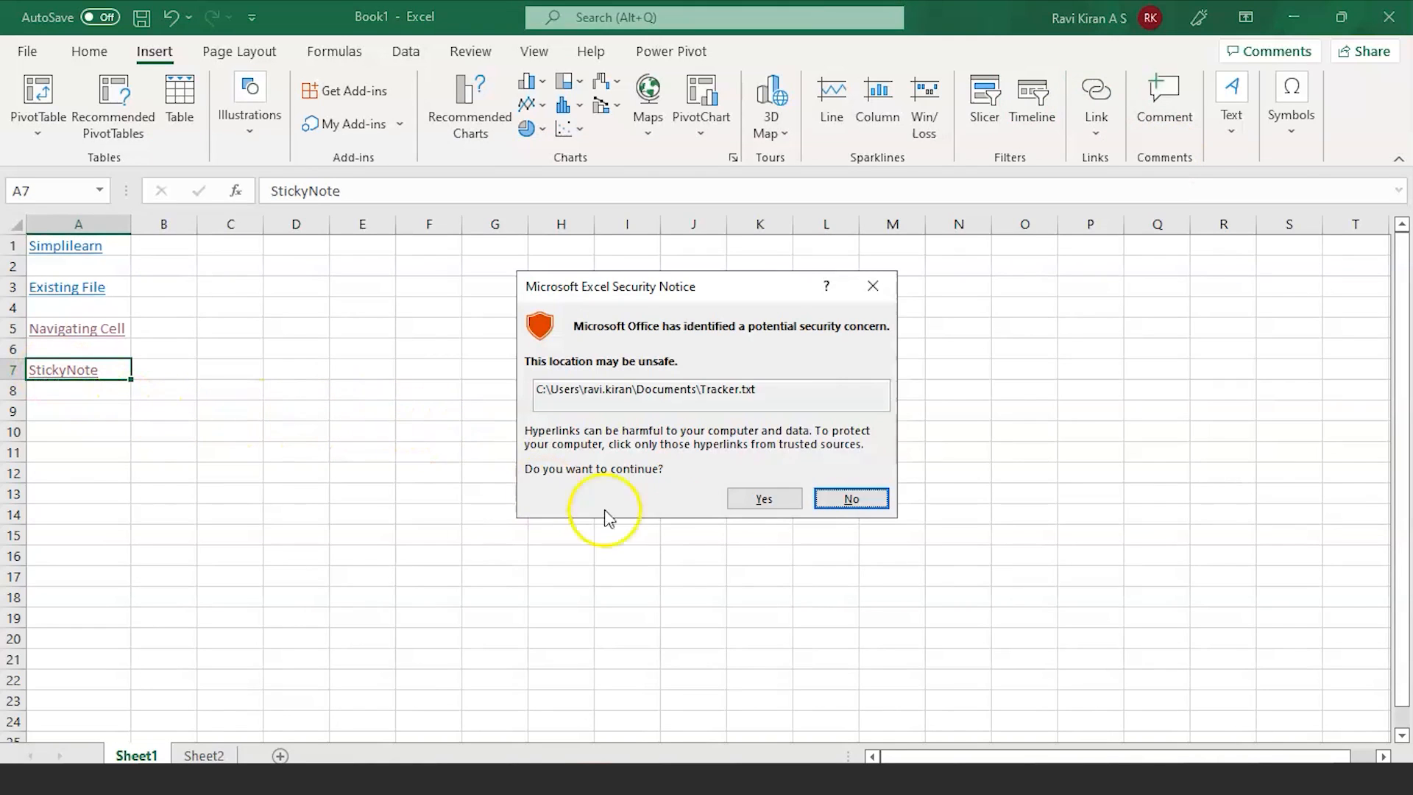
{"action": "left_click", "coordinate": [745, 501]}
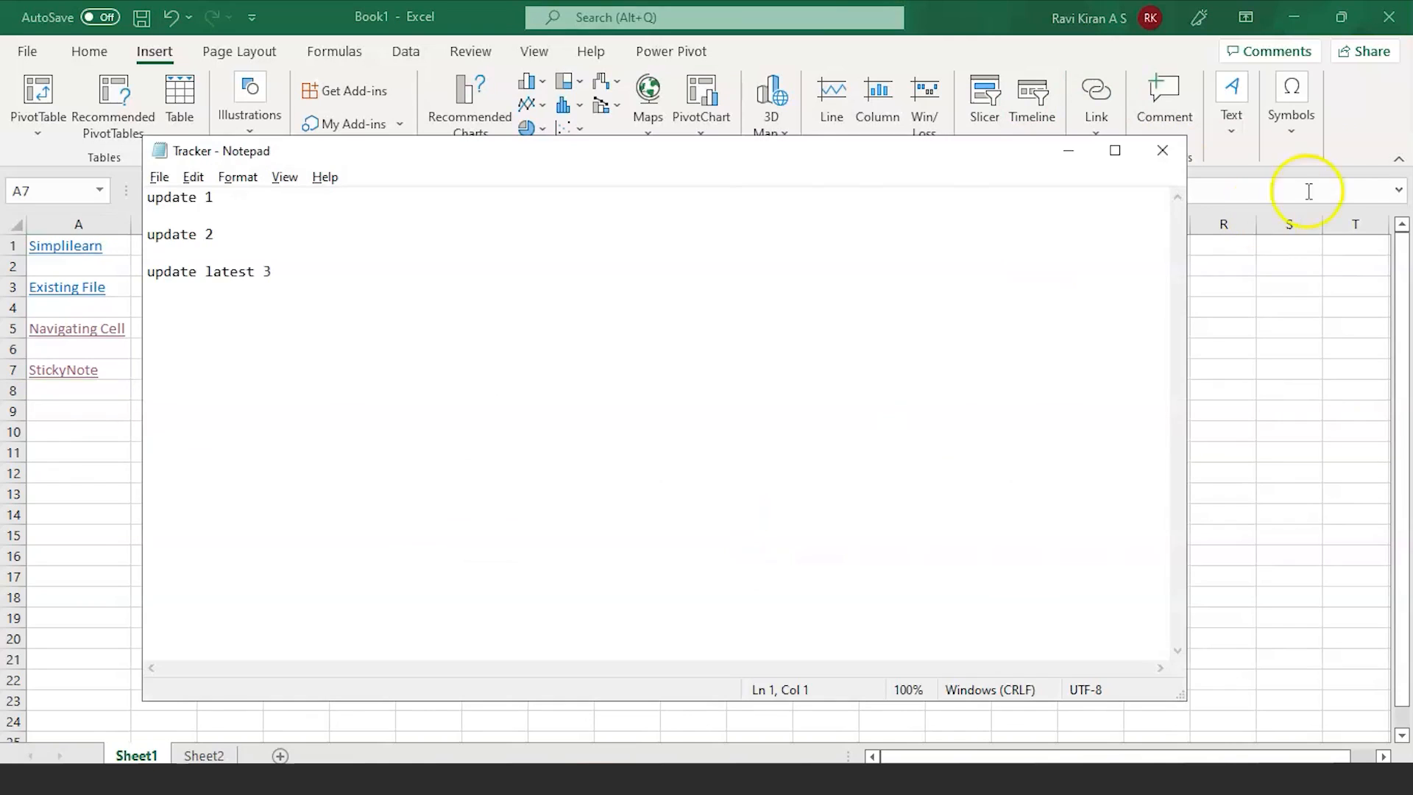
{"action": "left_click", "coordinate": [1167, 146]}
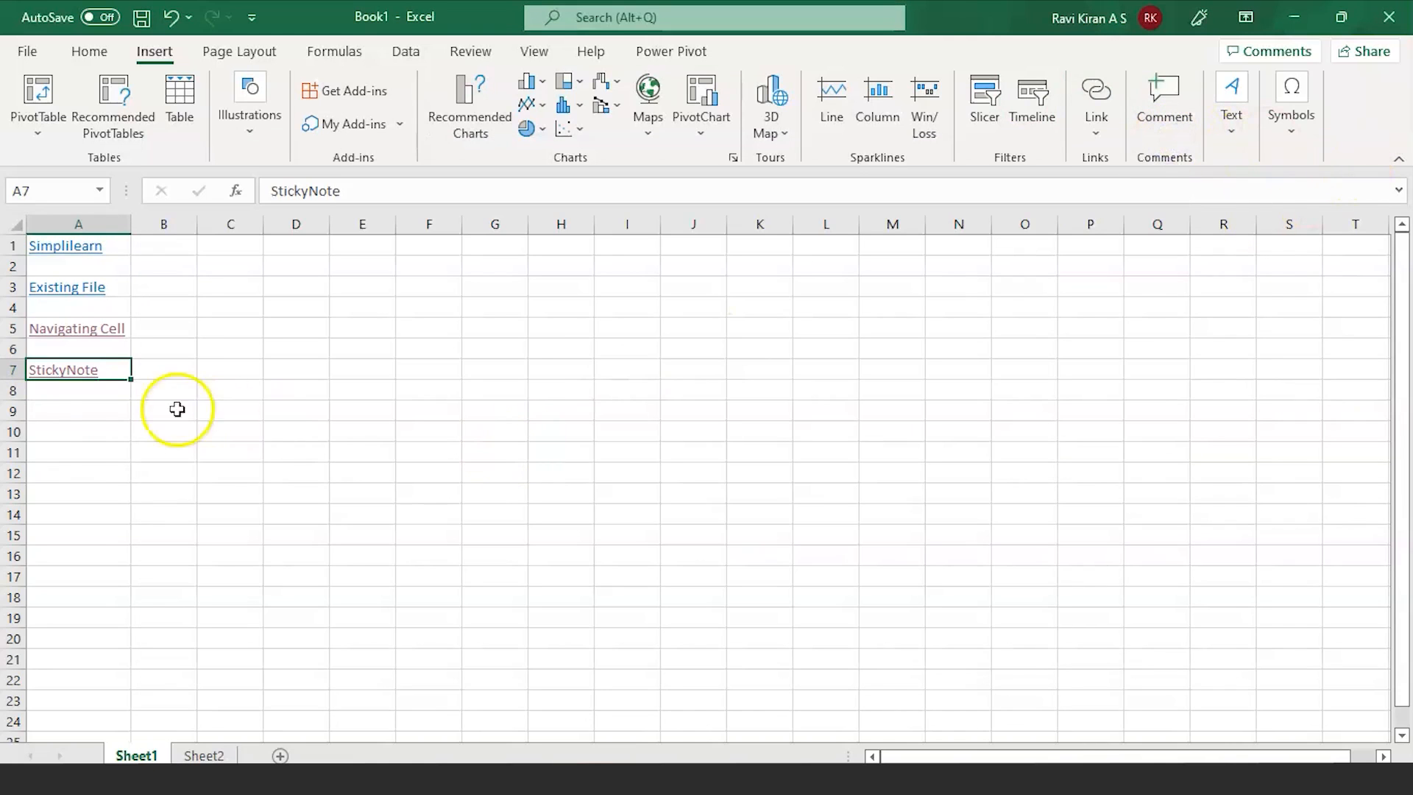
Step: Preview the e-mail link option for A9, then close the dialog without linking
{"action": "left_click", "coordinate": [89, 414]}
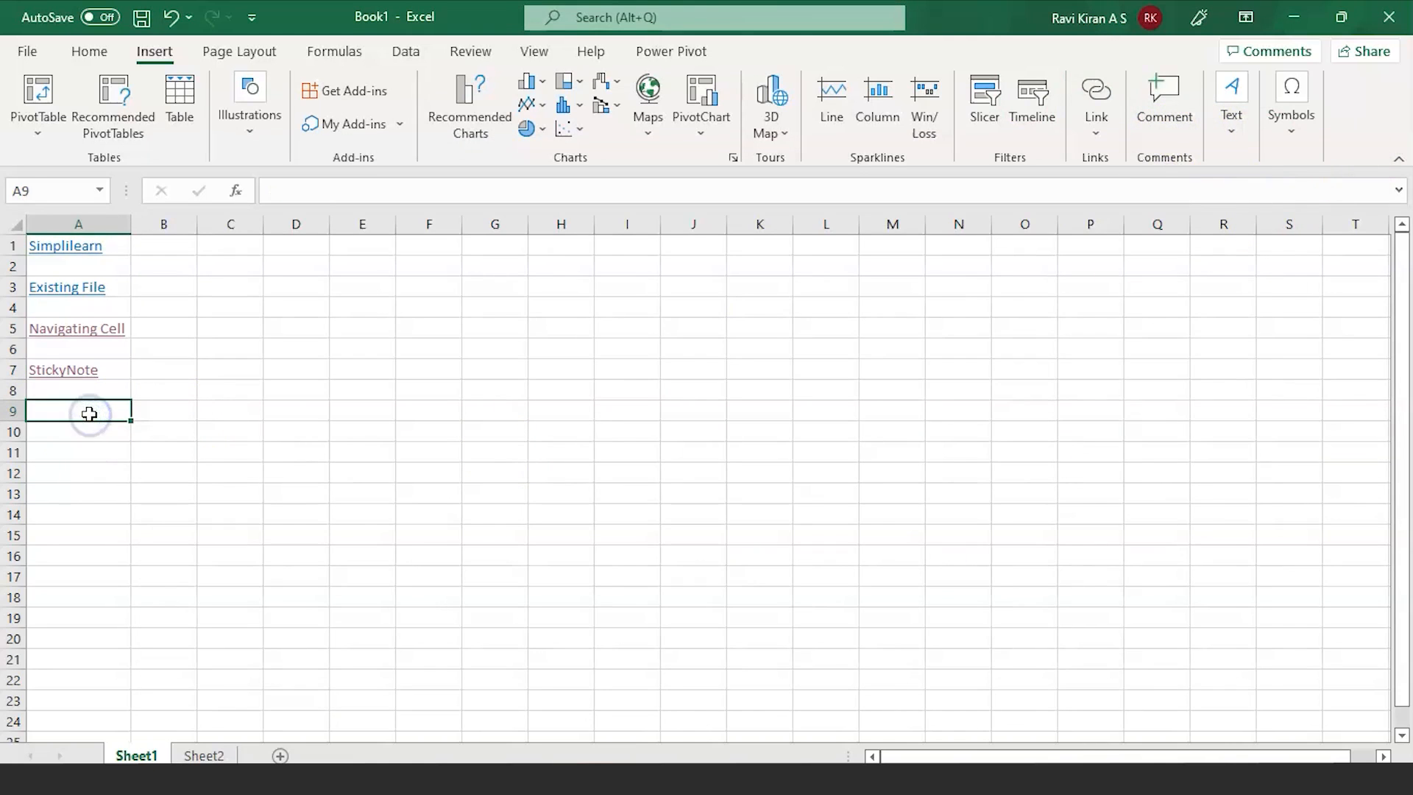
{"action": "key", "text": "ctrl+k"}
{"action": "left_click", "coordinate": [778, 462]}
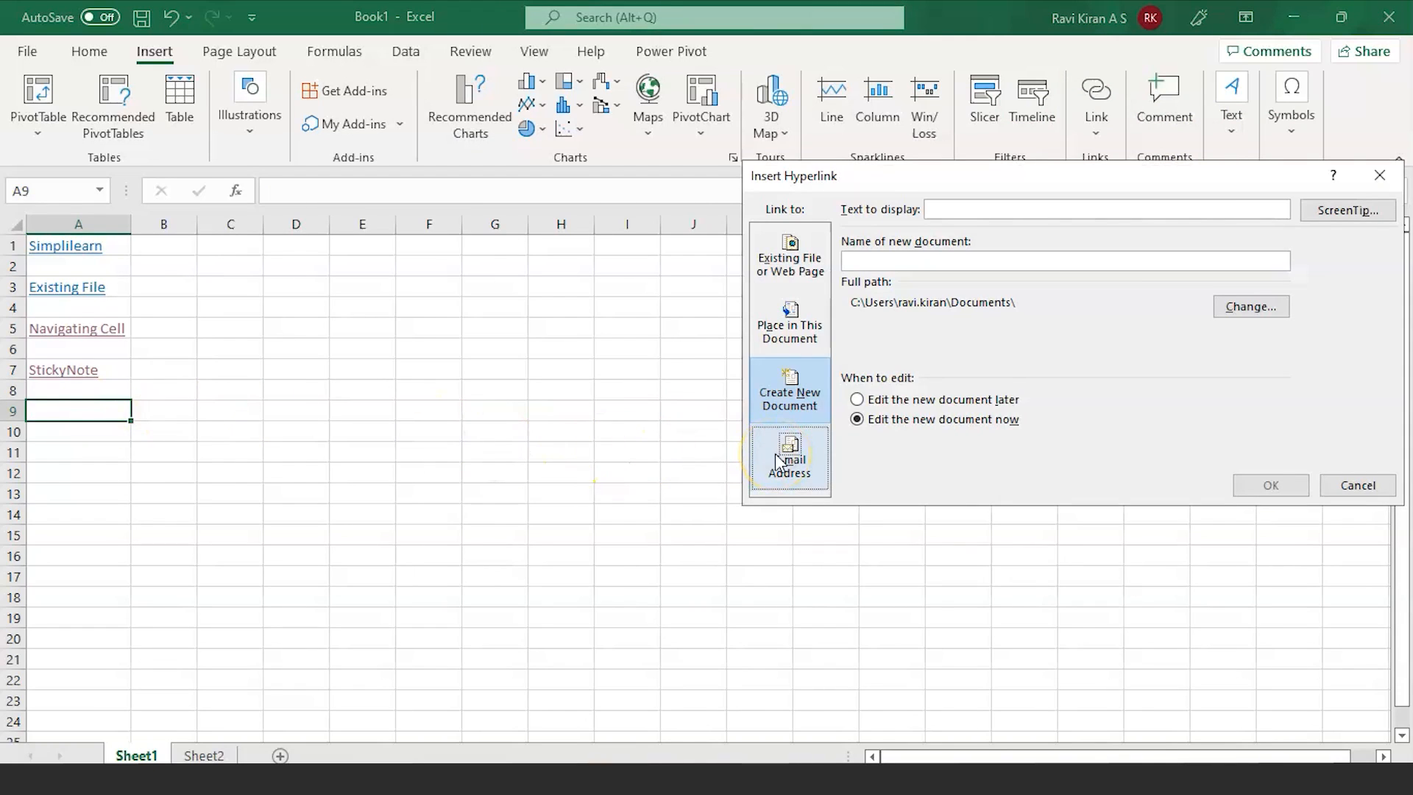
{"action": "left_click", "coordinate": [1357, 485]}
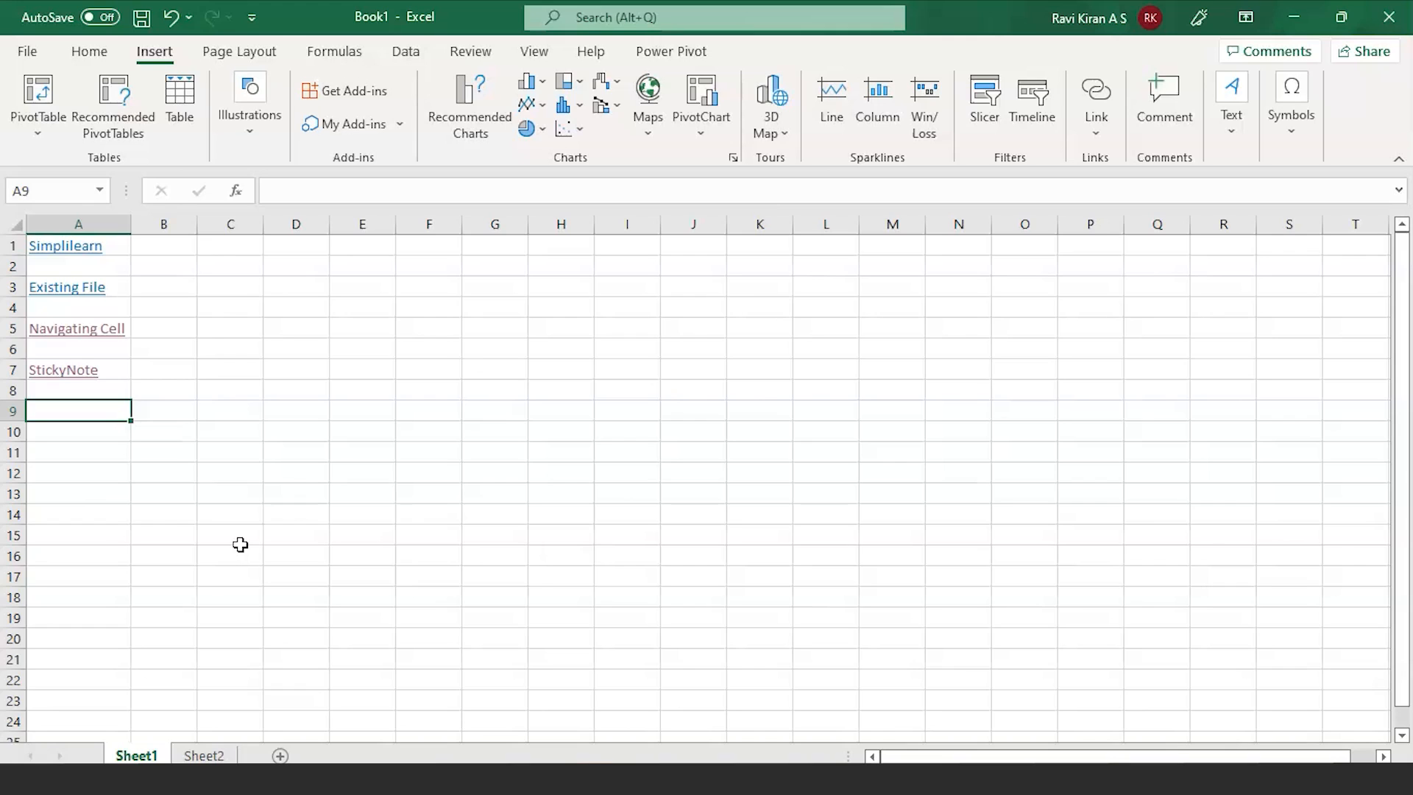
Step: Enter 'EMAIL TO collegue' in A9, autofit column A, and reselect A9 for linking
{"action": "left_click", "coordinate": [78, 410]}
{"action": "double_click", "coordinate": [78, 410]}
{"action": "type", "text": "EMA"}
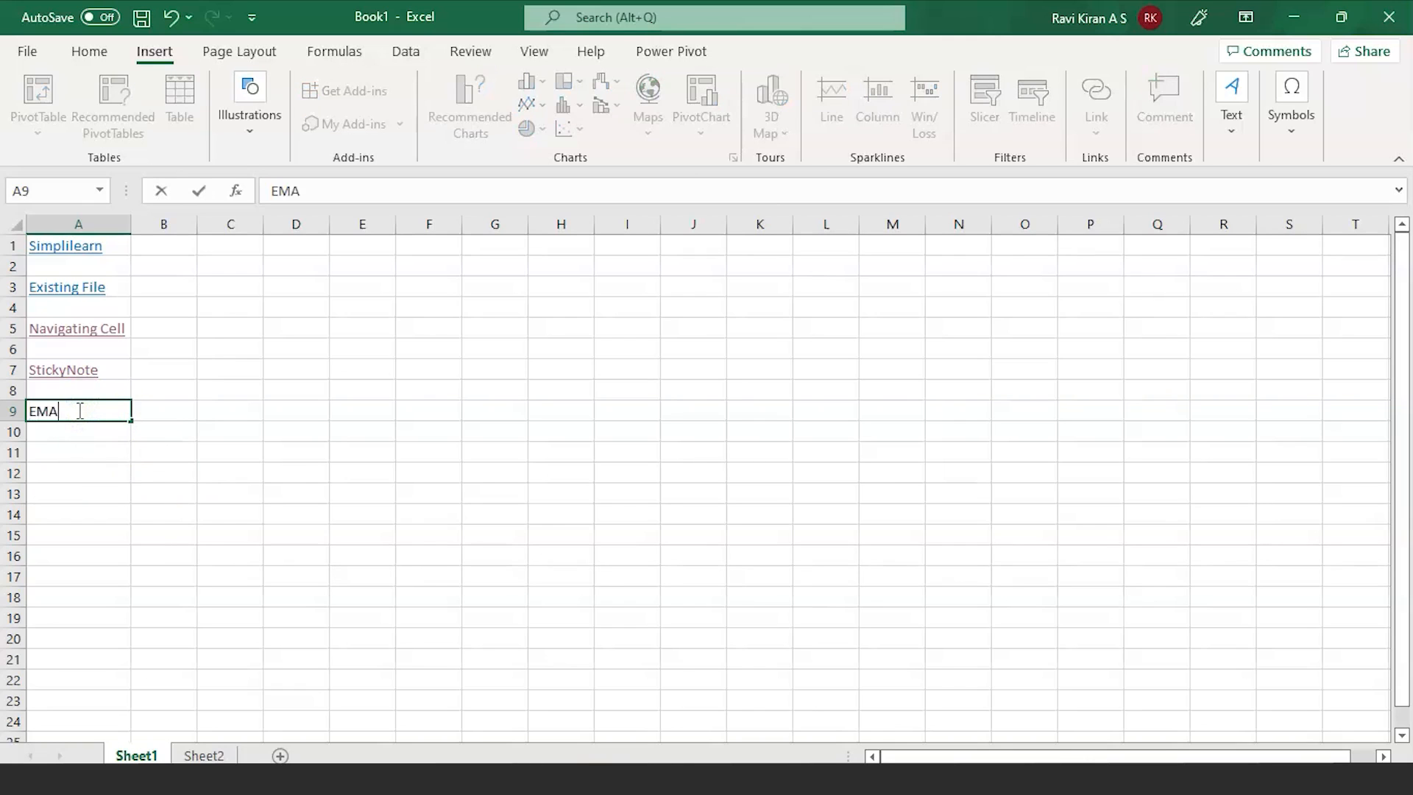
{"action": "type", "text": "IL TO collegue"}
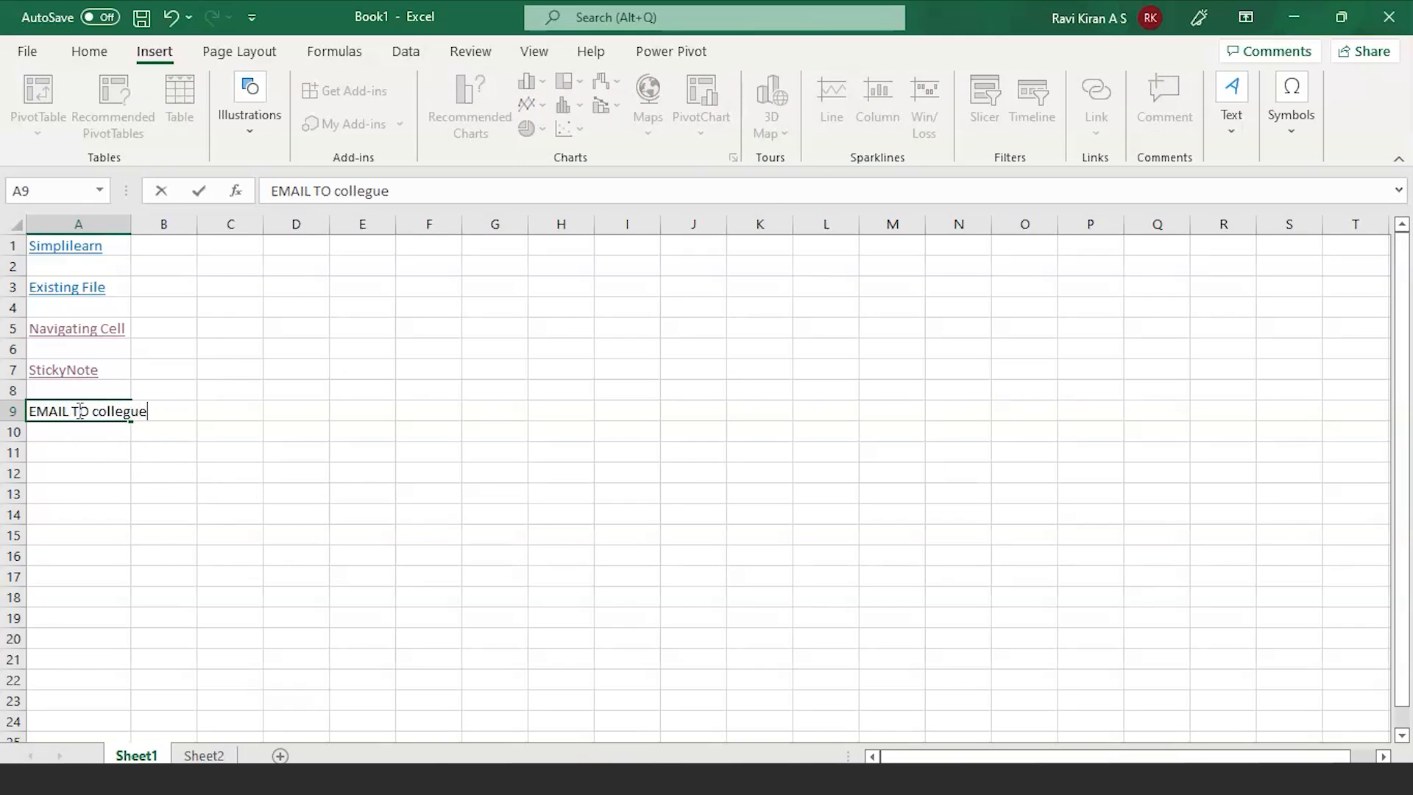
{"action": "left_click", "coordinate": [93, 439]}
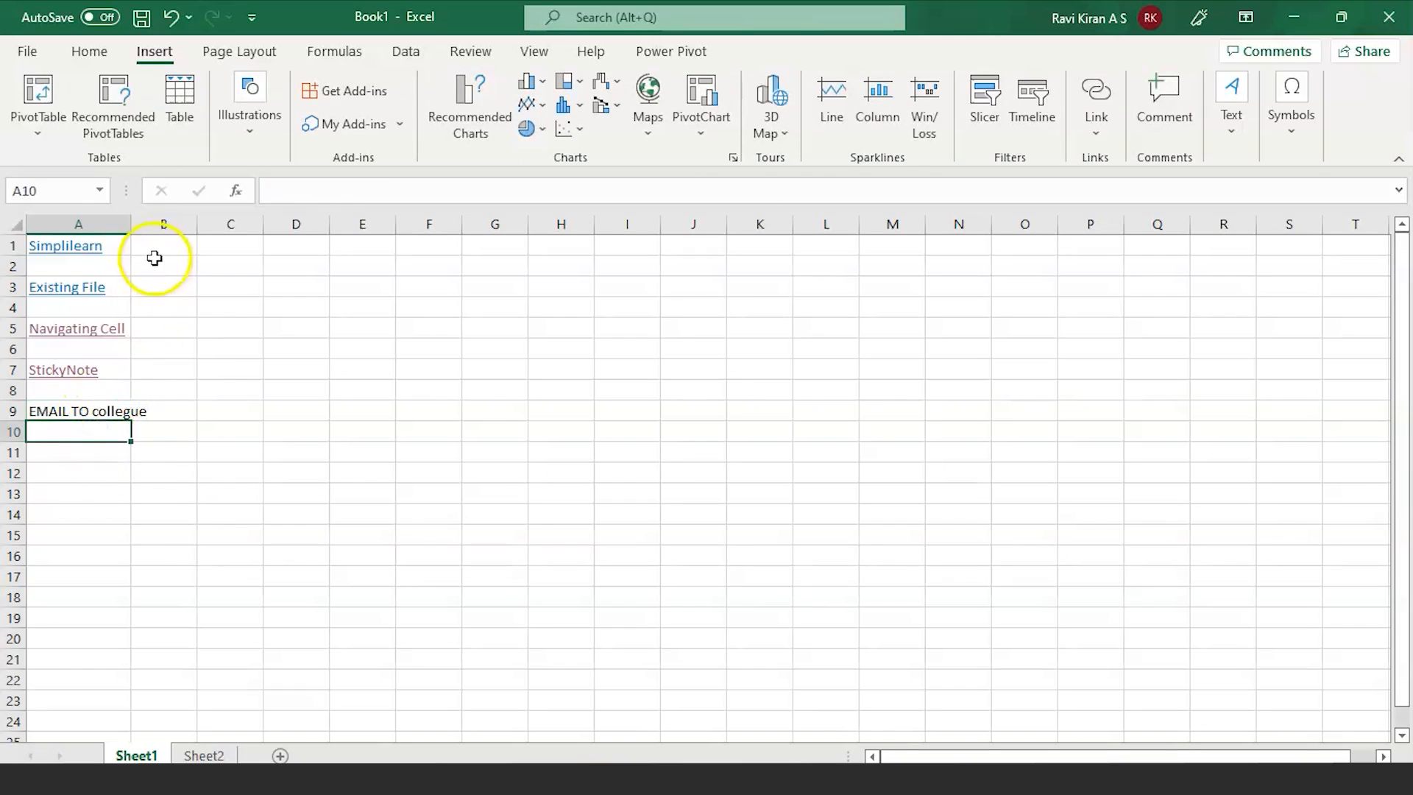
{"action": "double_click", "coordinate": [131, 224]}
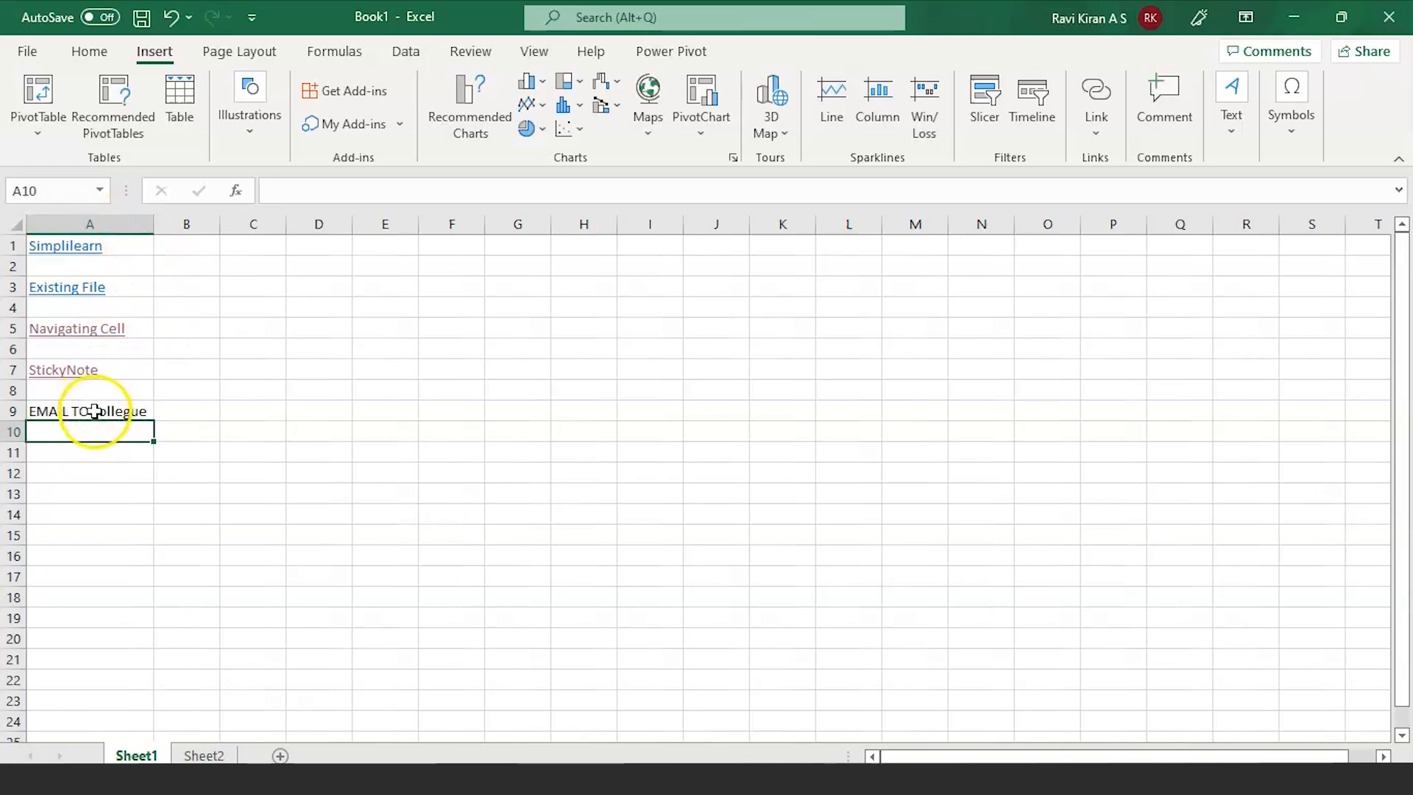
{"action": "left_click", "coordinate": [94, 410]}
{"action": "key", "text": "ctrl+k"}
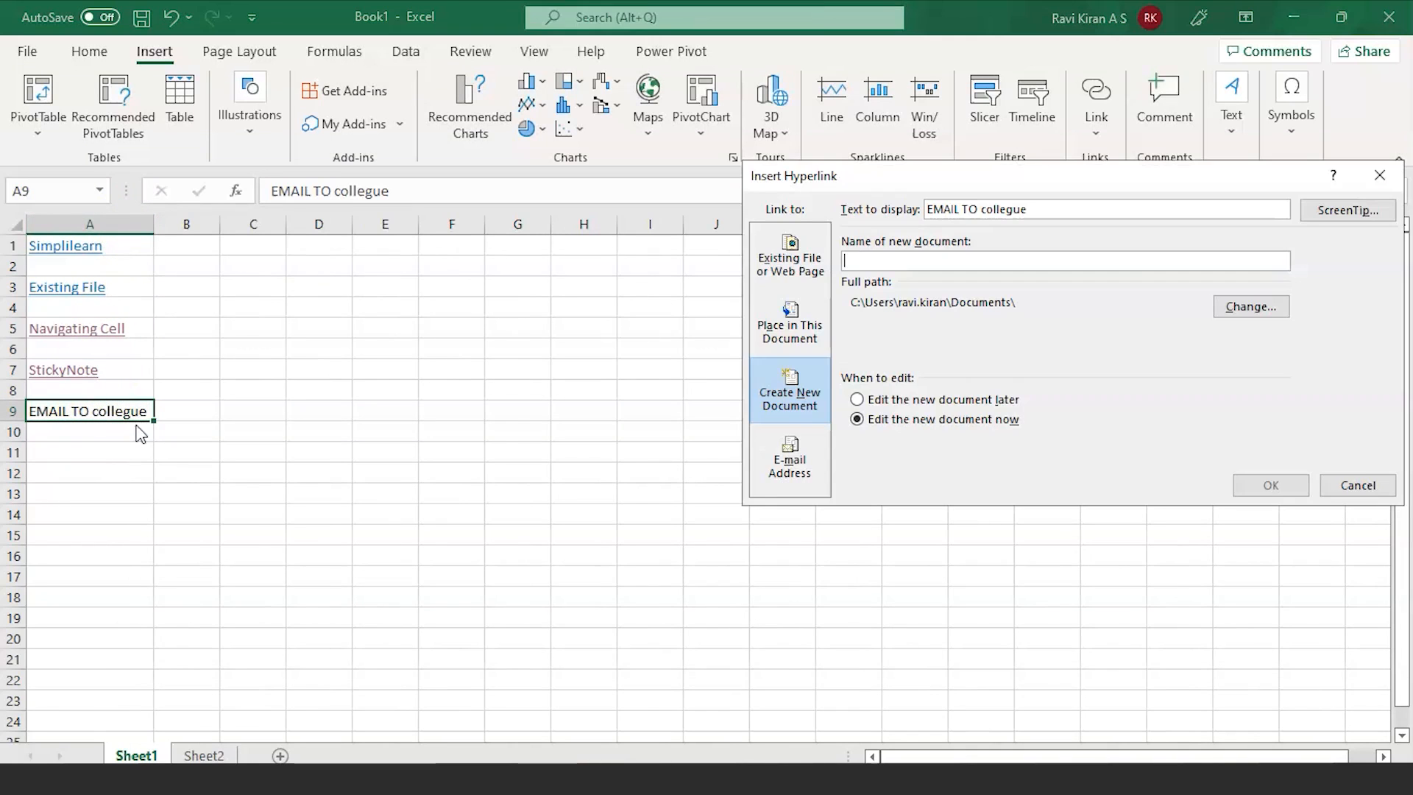
Step: Make A9 an e-mail link to the colleague's address with subject 'Update'
{"action": "left_click", "coordinate": [789, 454]}
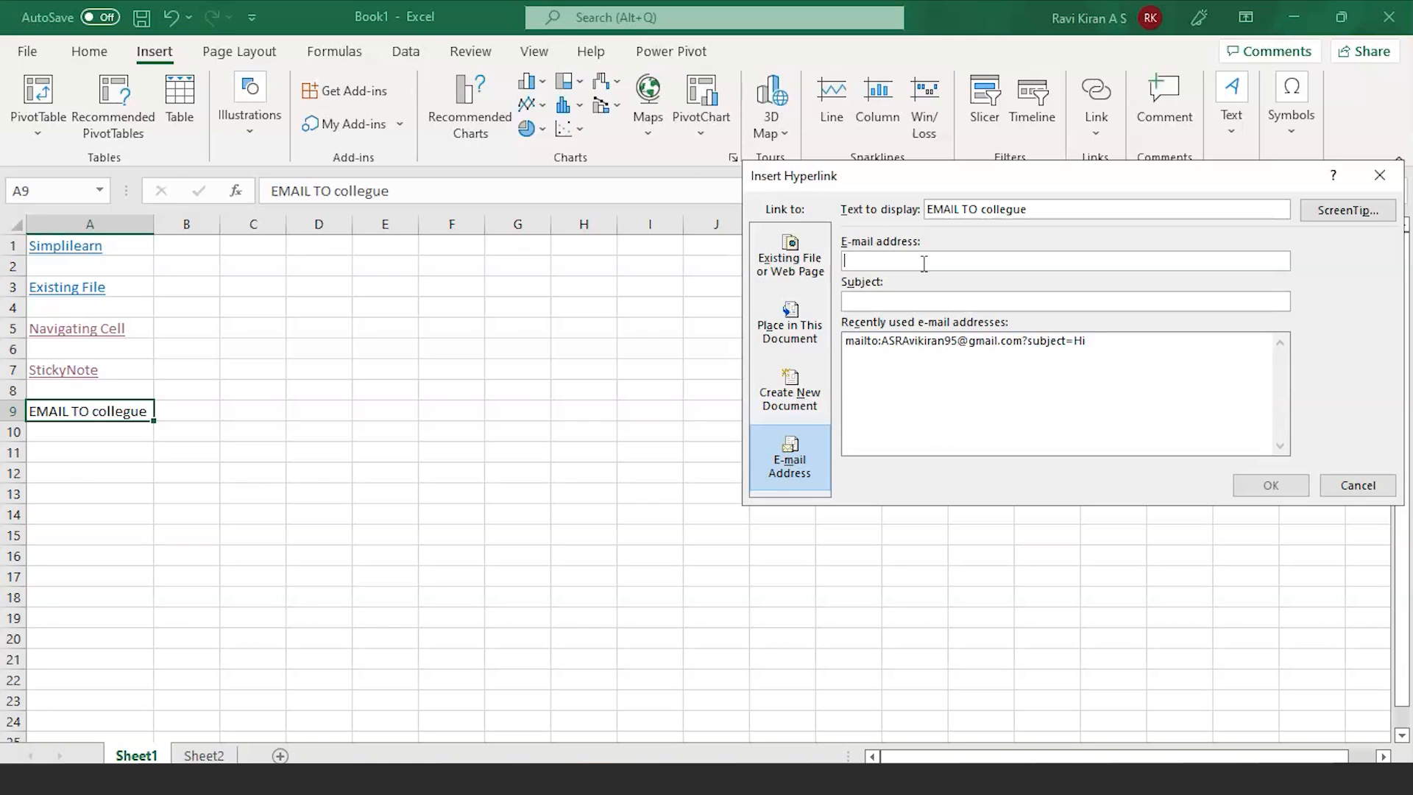
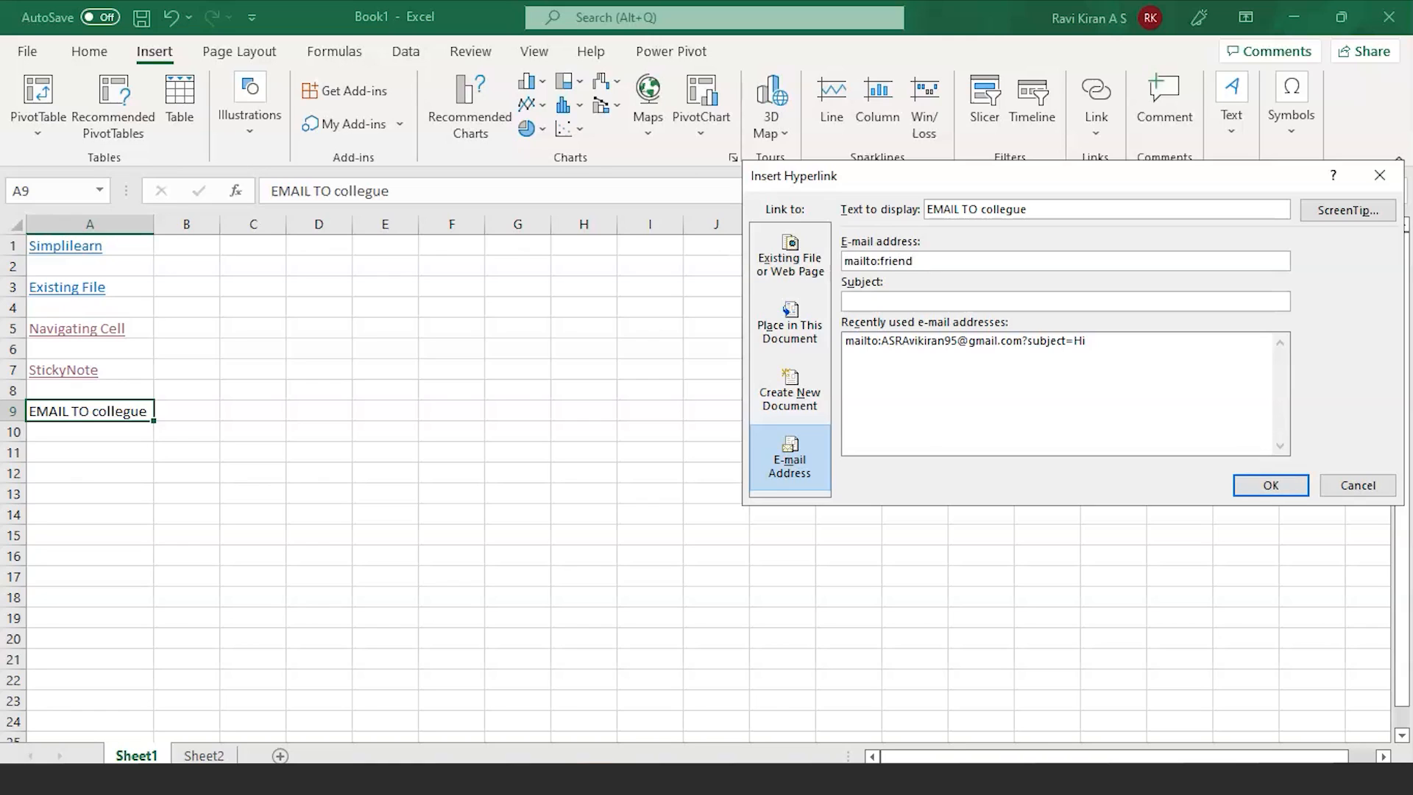
{"action": "left_click", "coordinate": [1004, 301]}
{"action": "type", "text": "Update"}
{"action": "left_click", "coordinate": [1265, 488]}
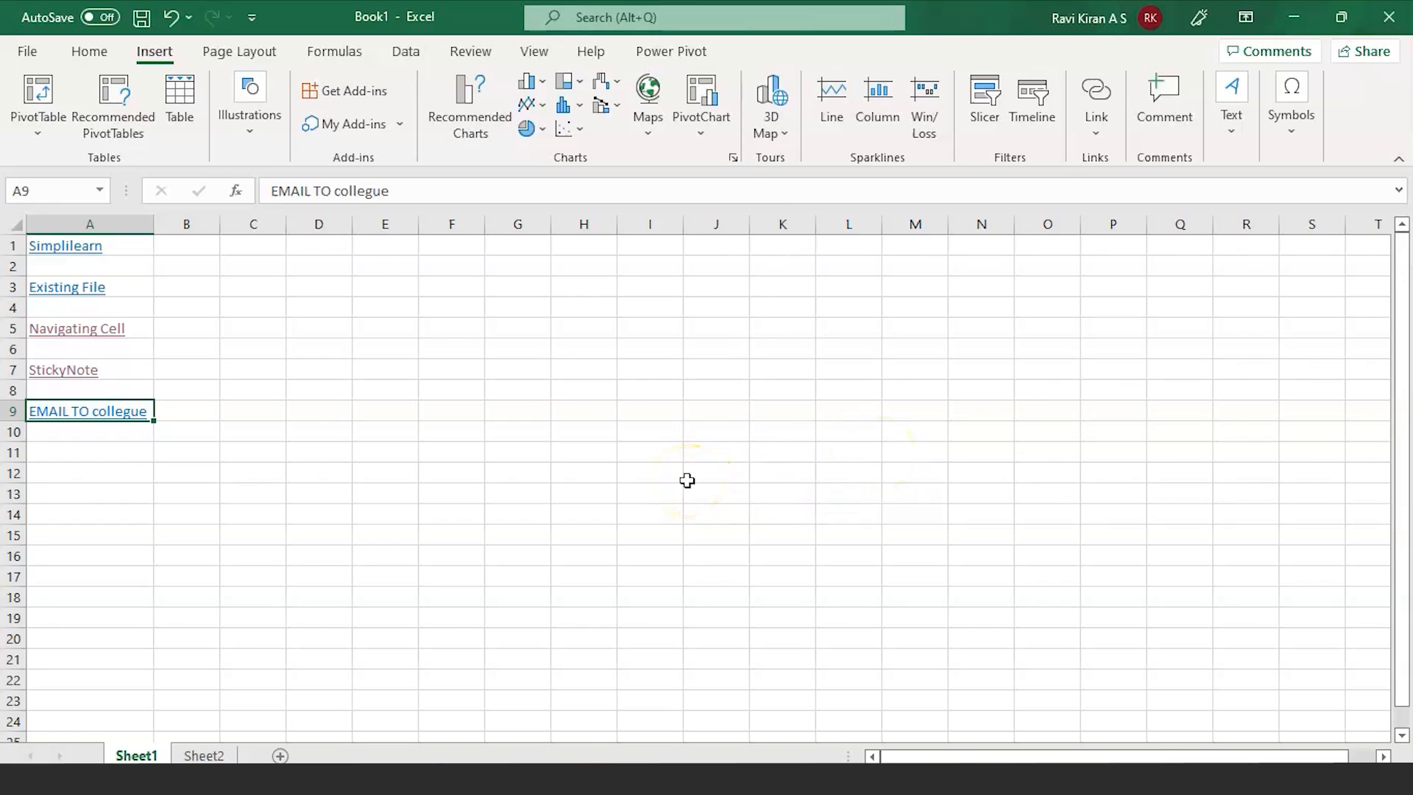
Step: Follow A9's e-mail link into Mail and begin adding a Google account
{"action": "left_click", "coordinate": [114, 417]}
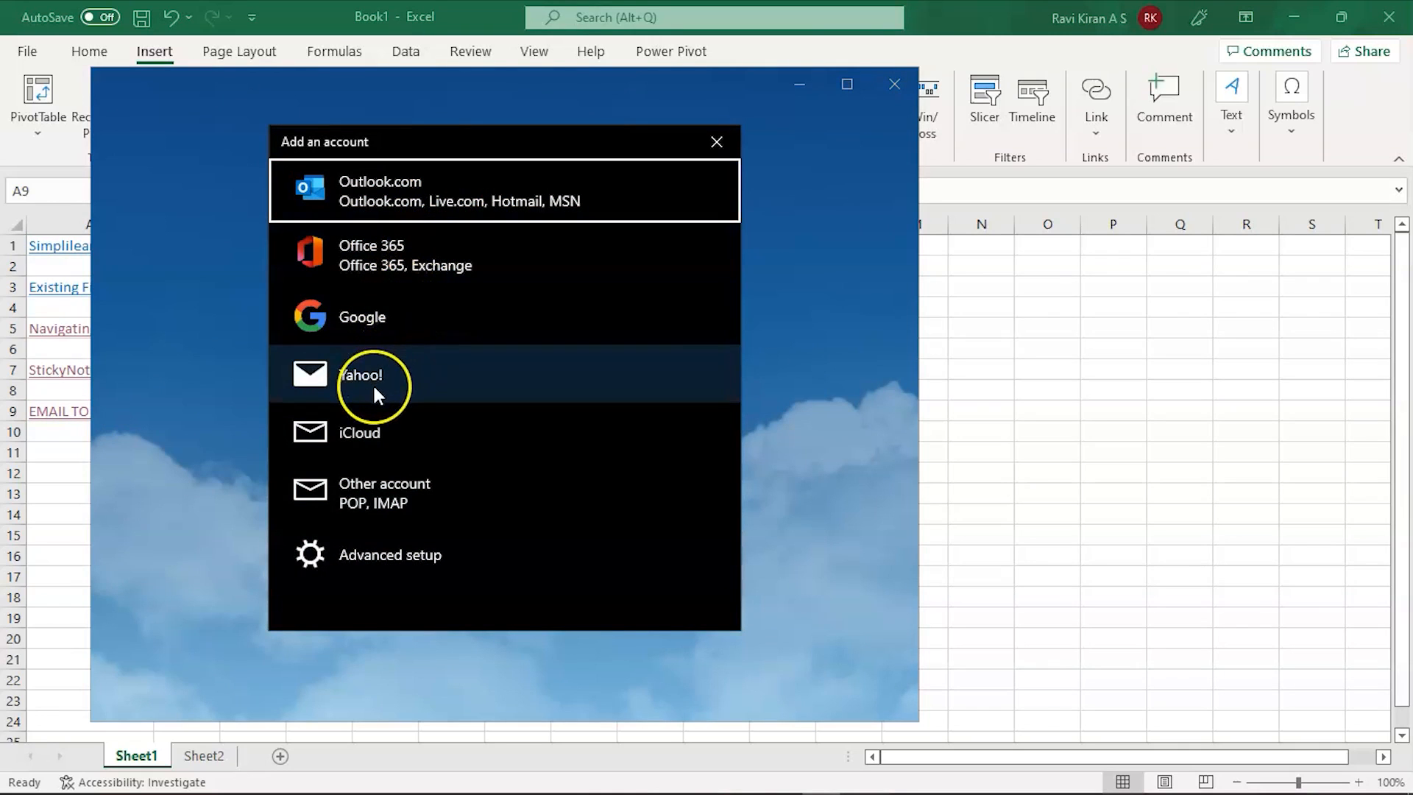
{"action": "left_click", "coordinate": [378, 302]}
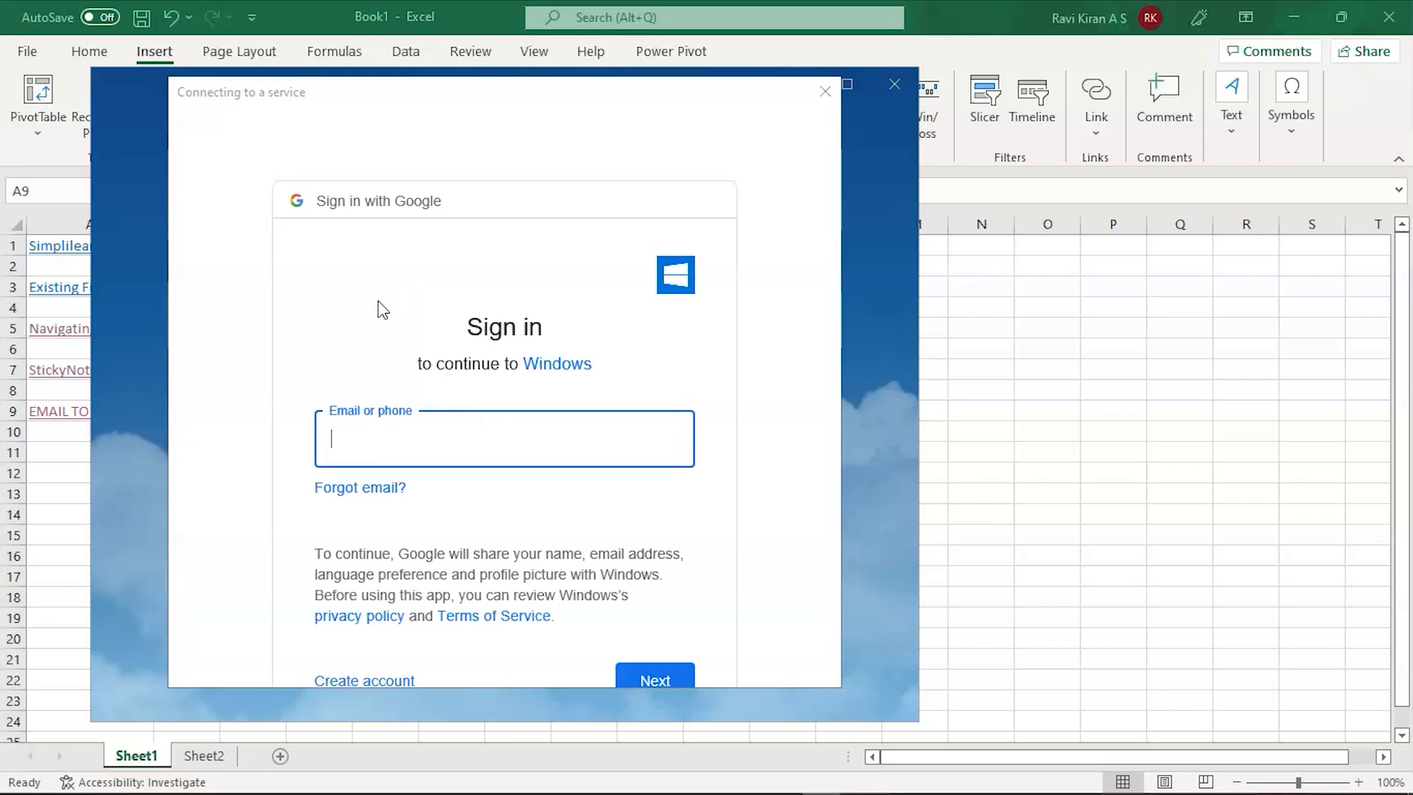
{"action": "left_click", "coordinate": [381, 438]}
Step: Abandon the Google sign-in, dismiss the add-an-account list, and close Mail
{"action": "left_click", "coordinate": [825, 91]}
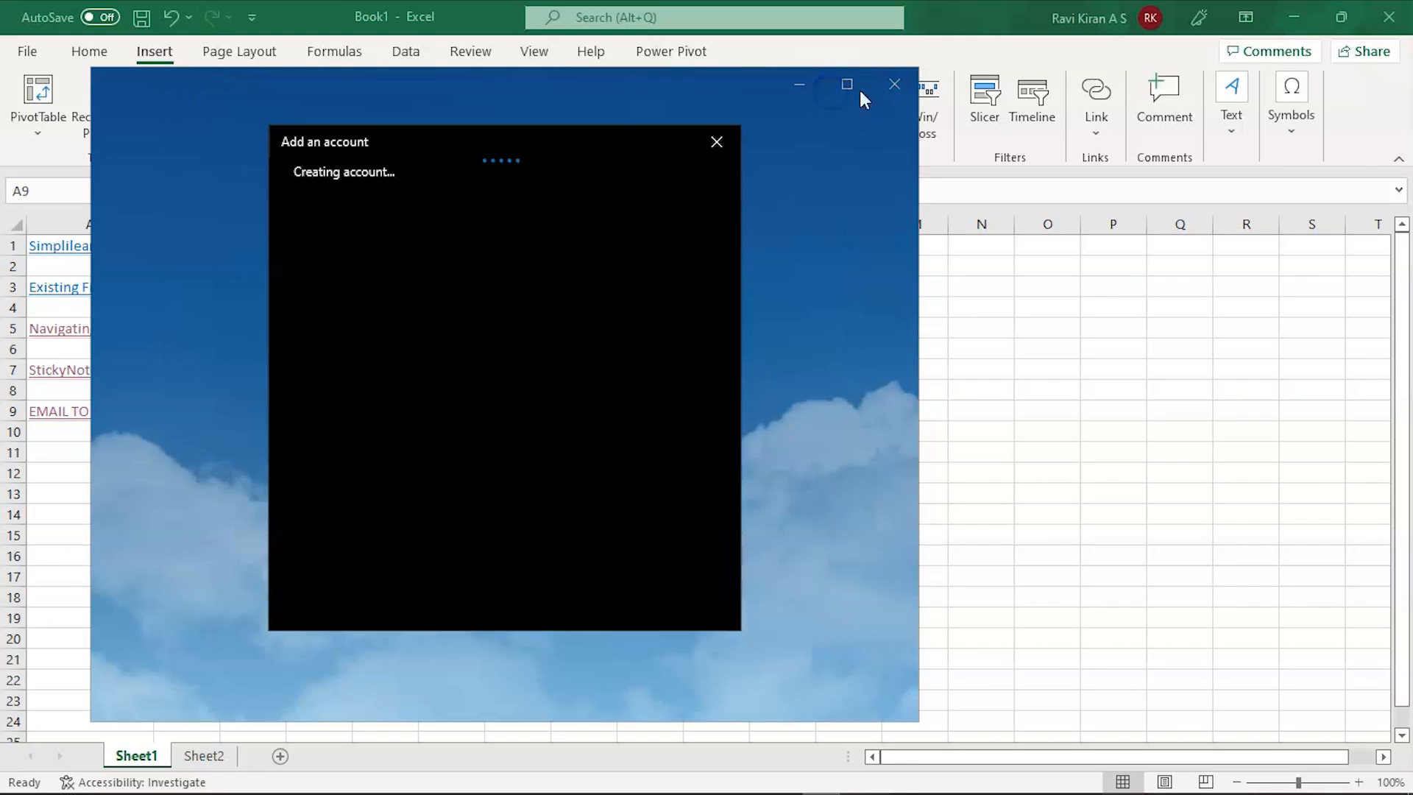
{"action": "left_click", "coordinate": [895, 85]}
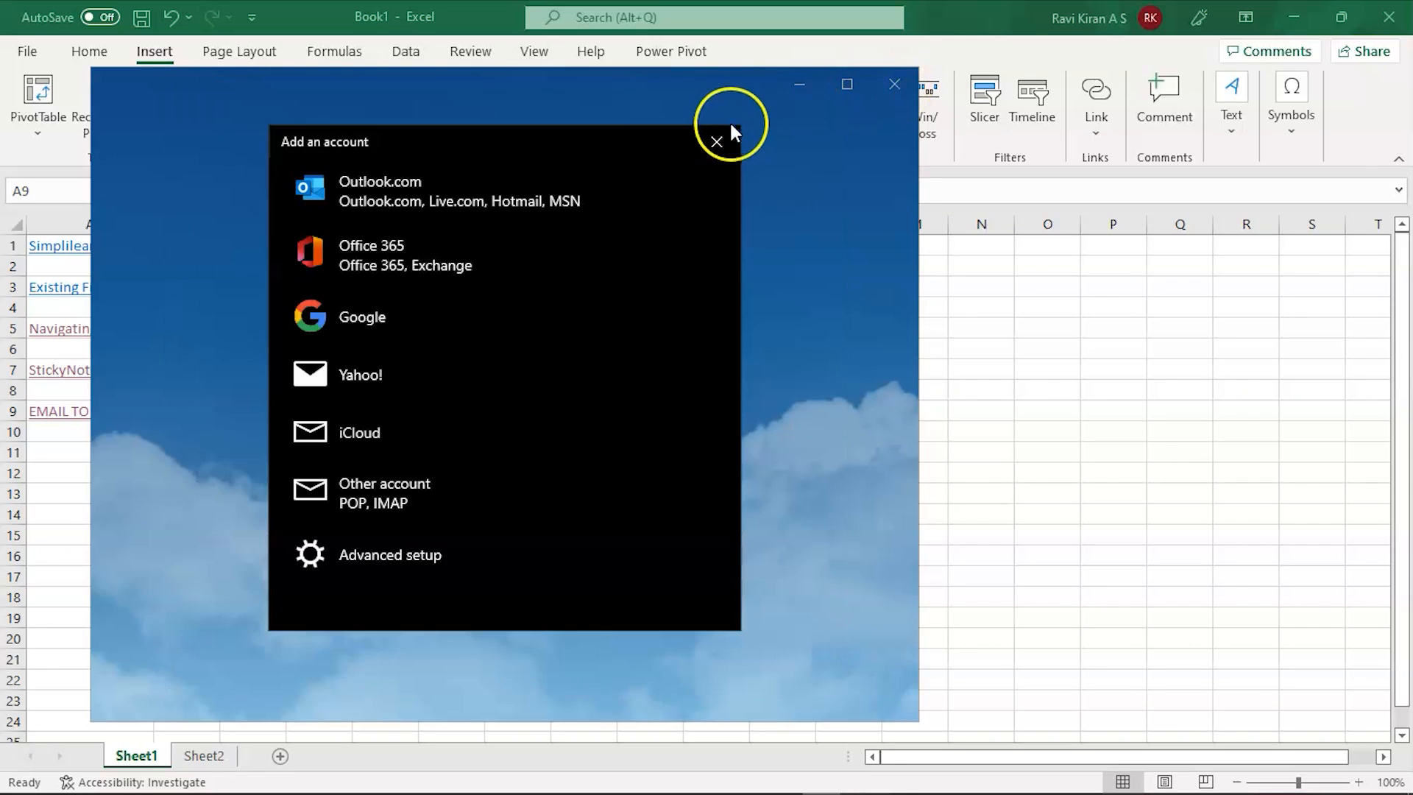
{"action": "left_click", "coordinate": [717, 142]}
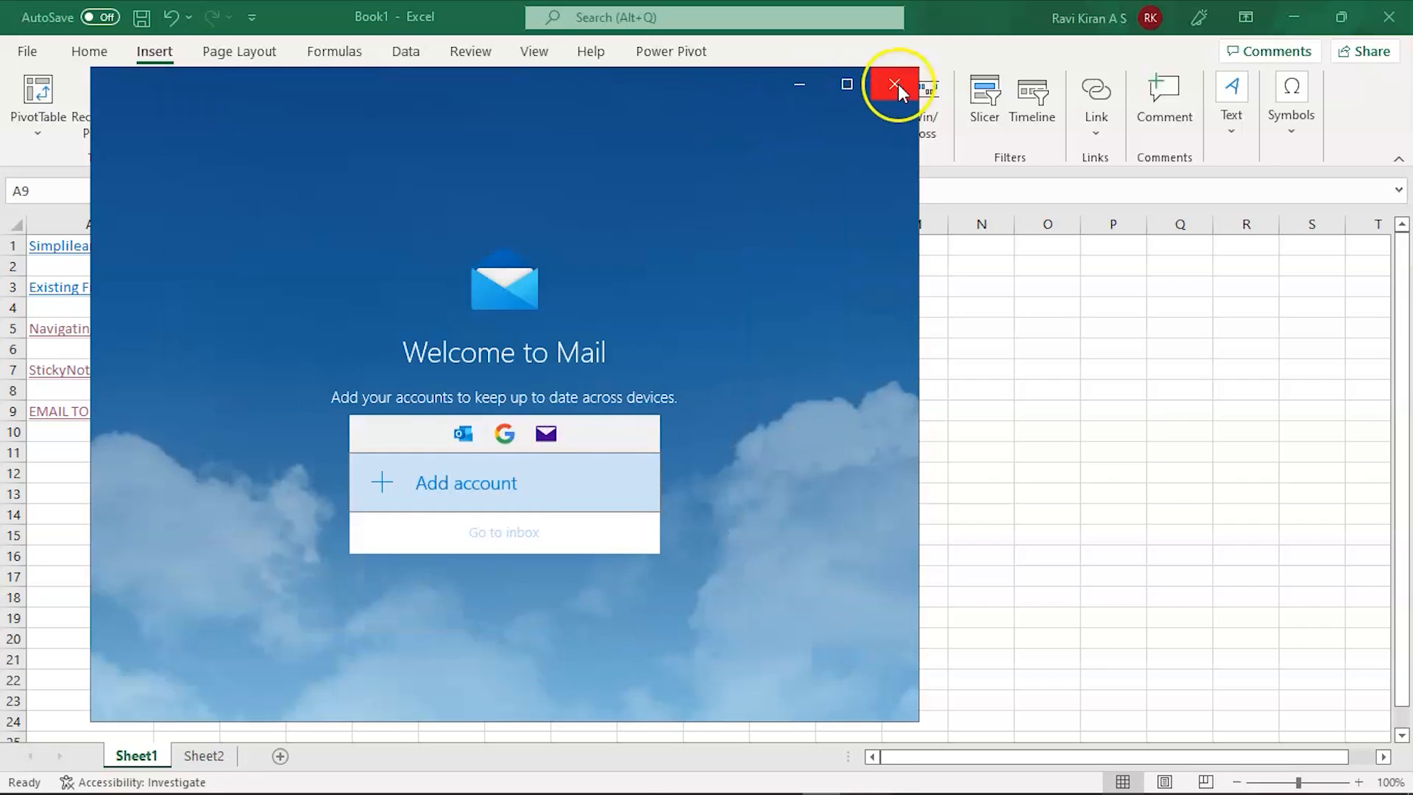
{"action": "left_click", "coordinate": [896, 85]}
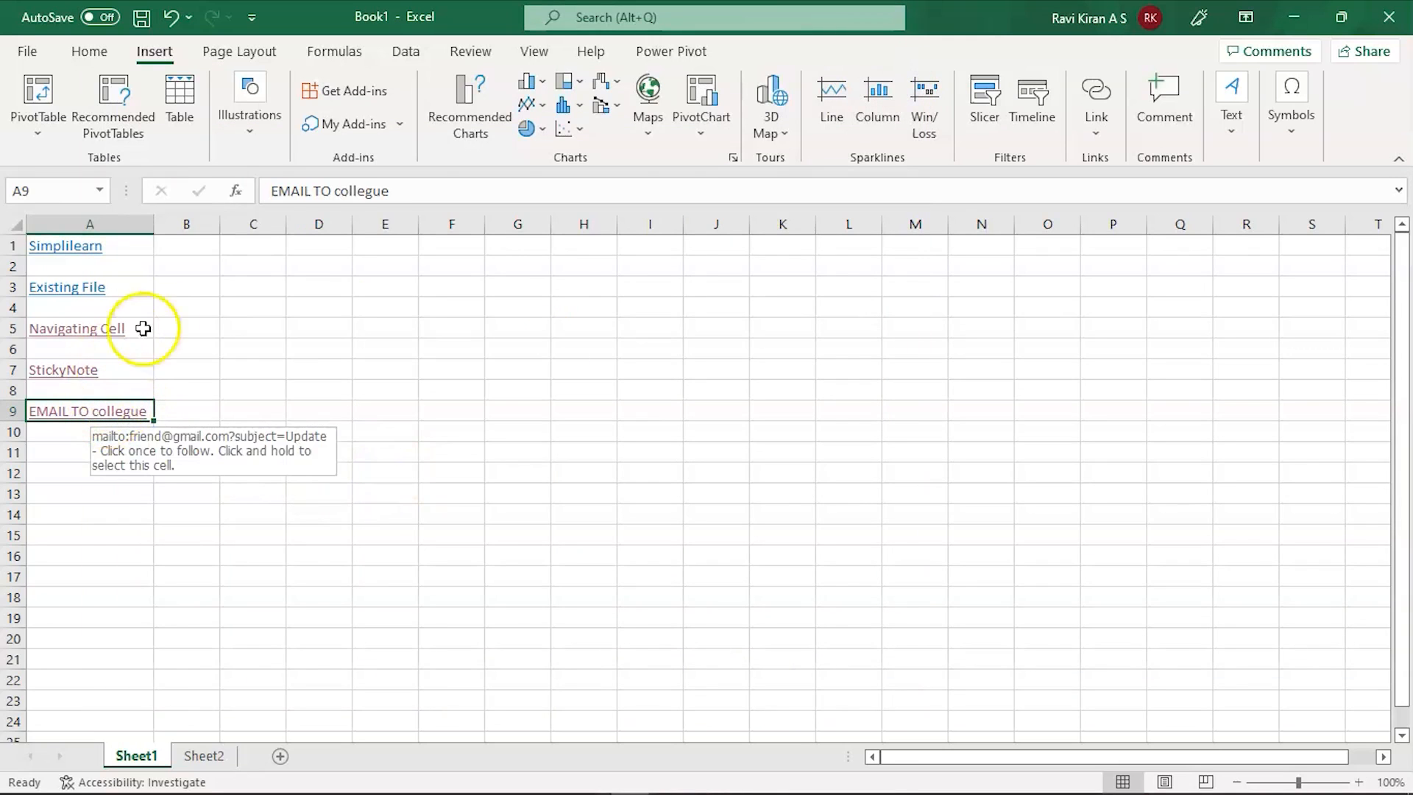
{"action": "left_click", "coordinate": [121, 455]}
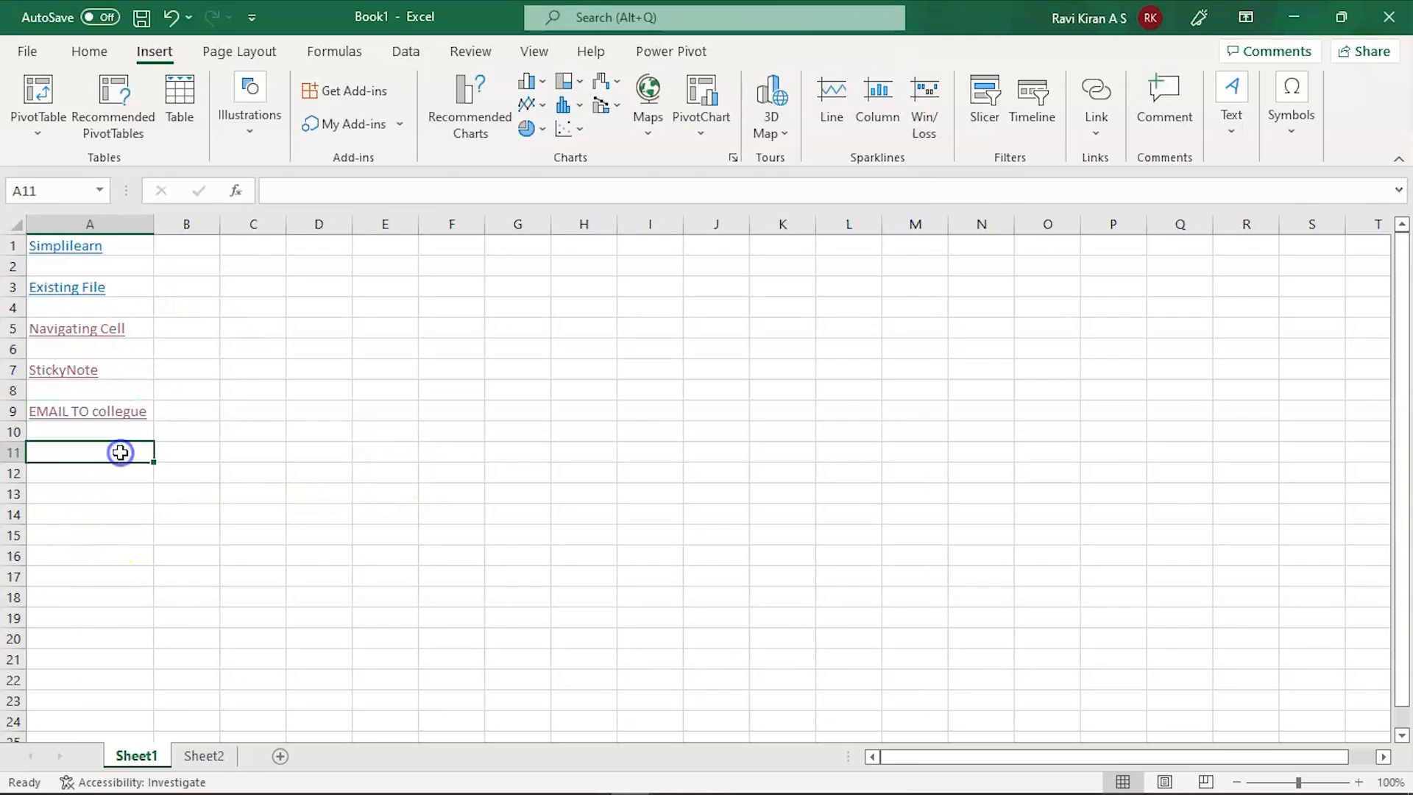
{"action": "key", "text": "ctrl+k"}
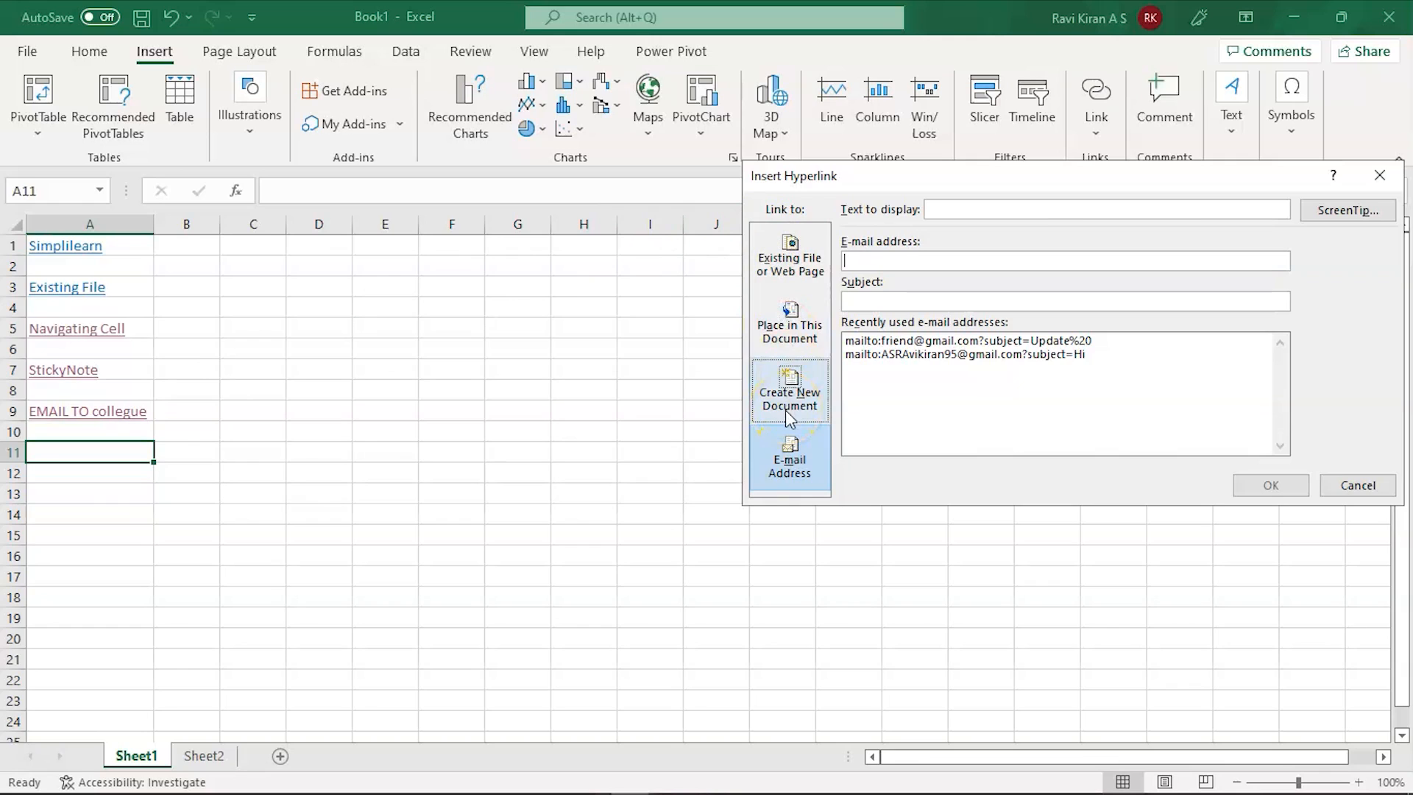
{"action": "left_click", "coordinate": [789, 450]}
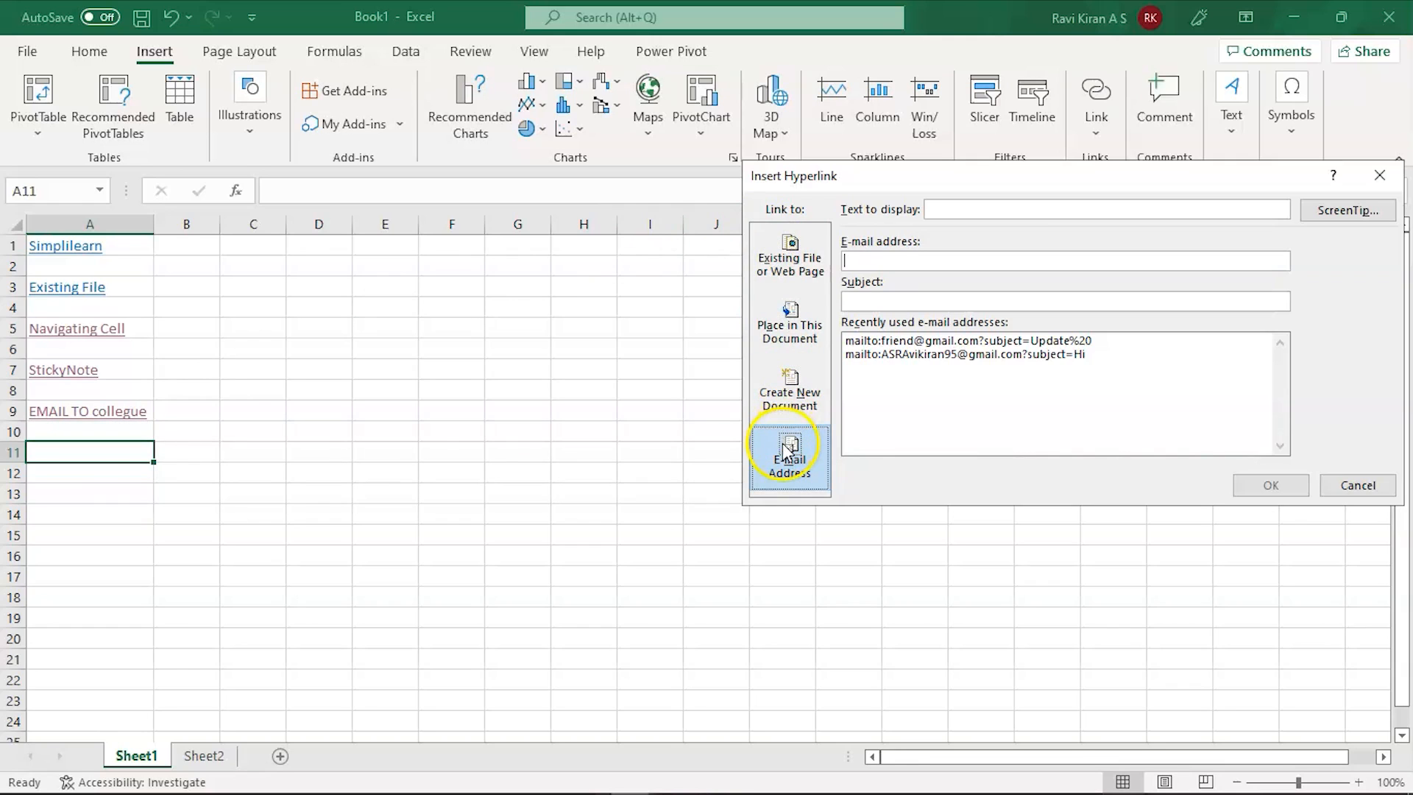
{"action": "left_click", "coordinate": [1357, 489]}
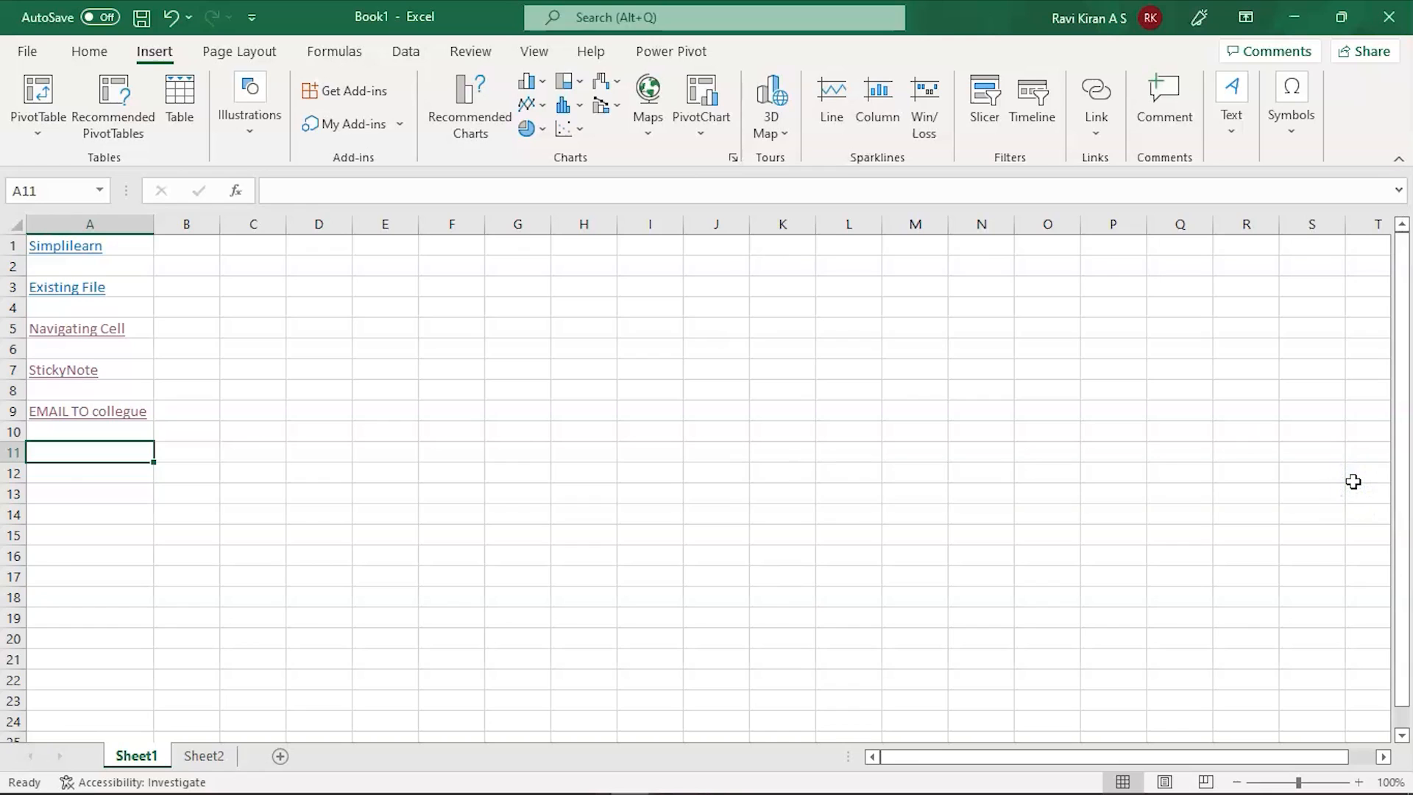